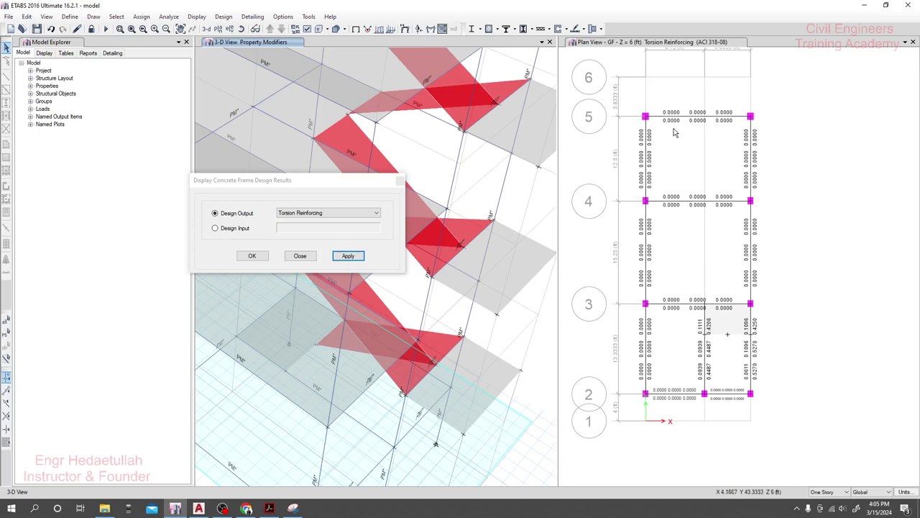
Step: Display the Longitudinal Reinforcing concrete design output on the GF plan view
{"action": "left_click", "coordinate": [795, 106]}
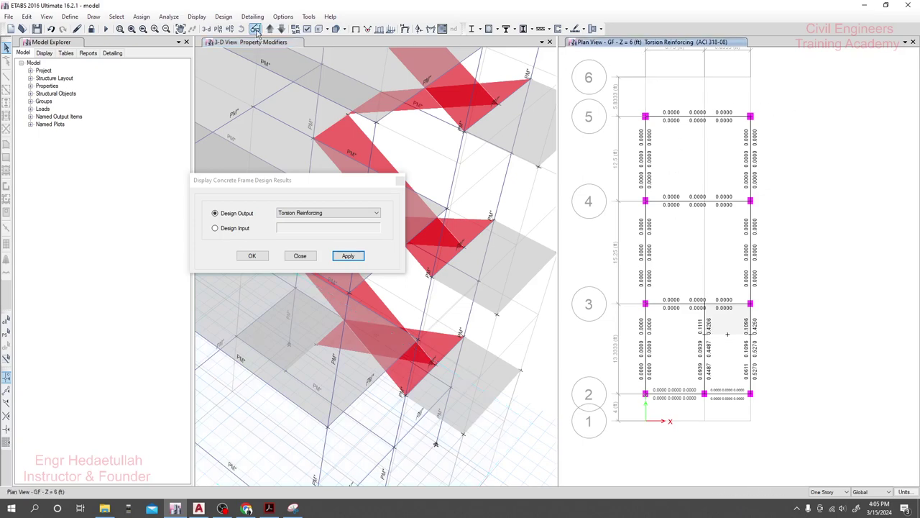
{"action": "left_click", "coordinate": [316, 213]}
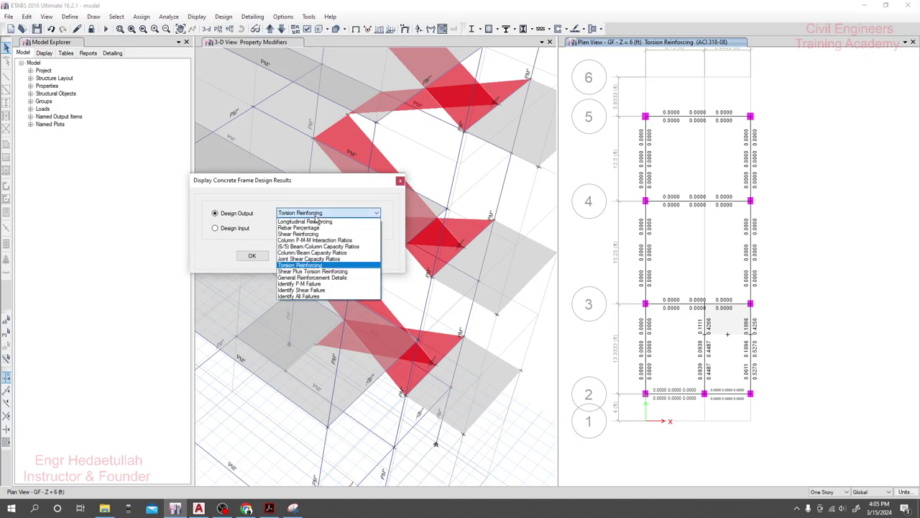
{"action": "left_click", "coordinate": [315, 221]}
{"action": "left_click", "coordinate": [348, 256]}
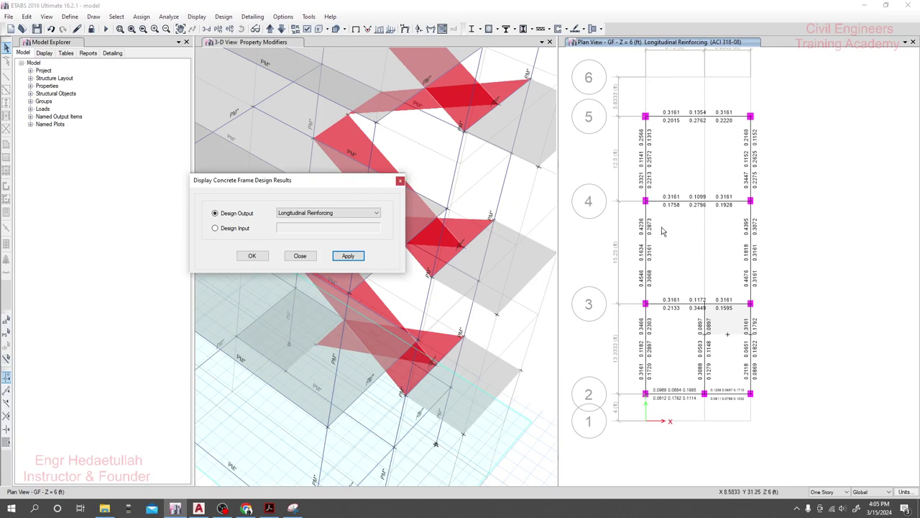
Step: Switch to File Explorer and look in the Project 52 (27-2-2024) folder under Real project, closing the extra folder window
{"action": "left_click", "coordinate": [104, 509]}
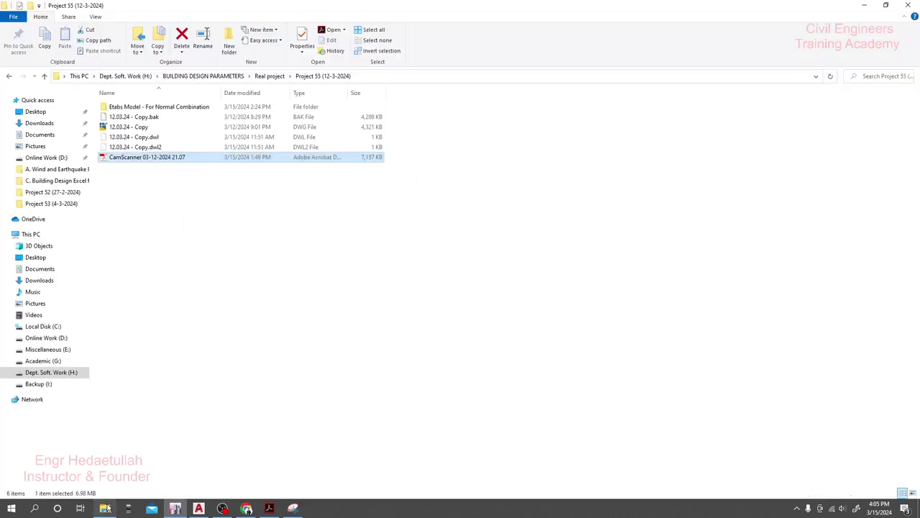
{"action": "left_click", "coordinate": [270, 77]}
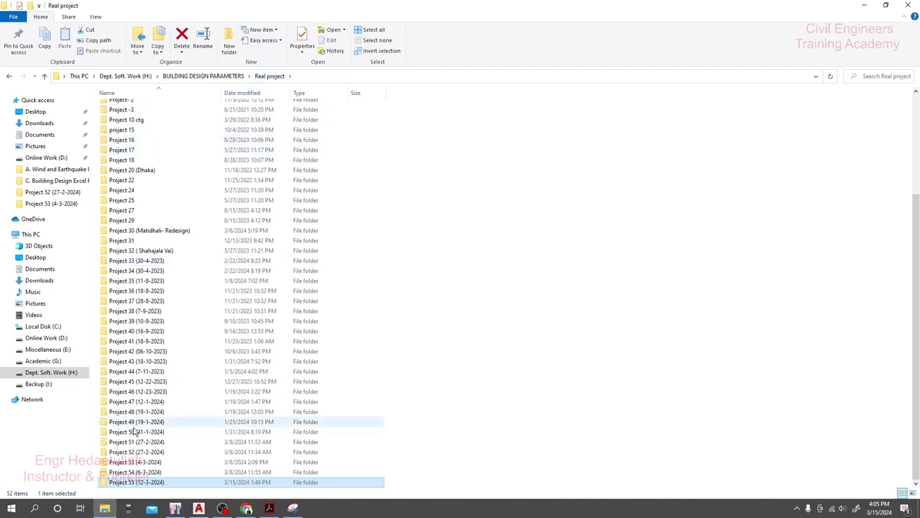
{"action": "left_click", "coordinate": [134, 453]}
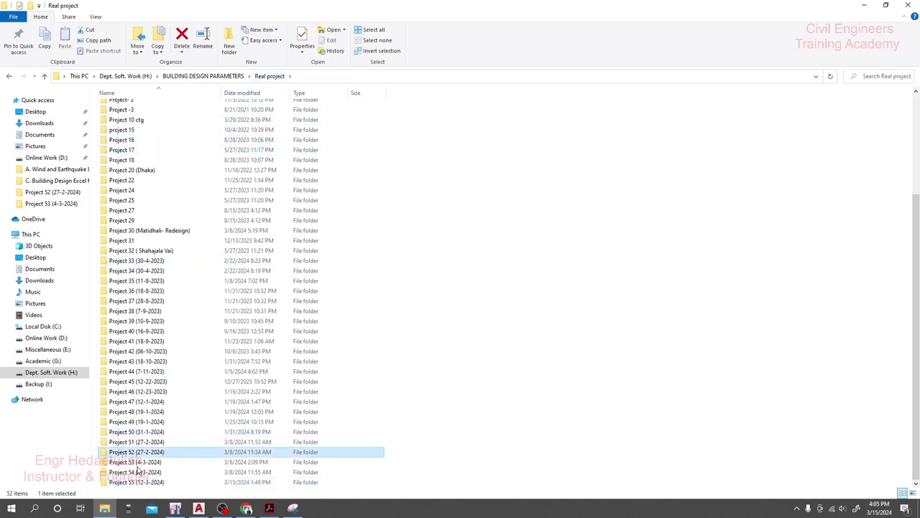
{"action": "double_click", "coordinate": [141, 462]}
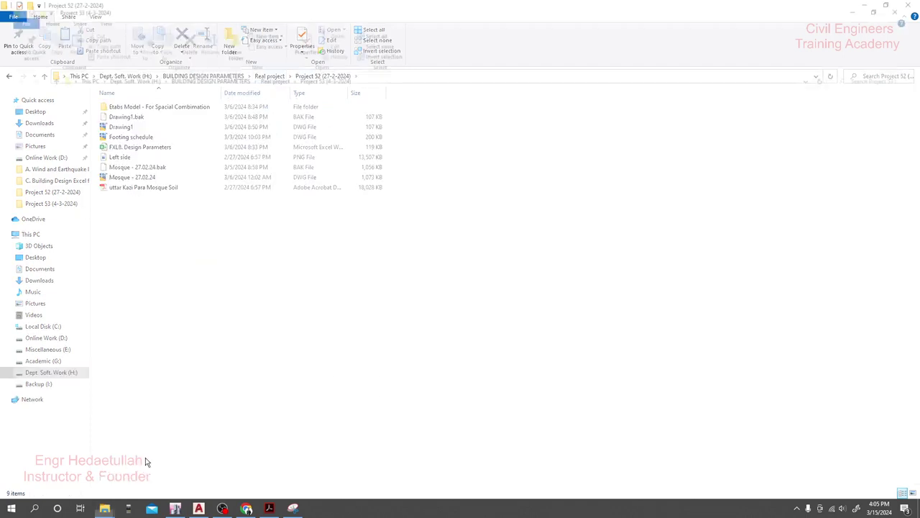
{"action": "left_click", "coordinate": [912, 8]}
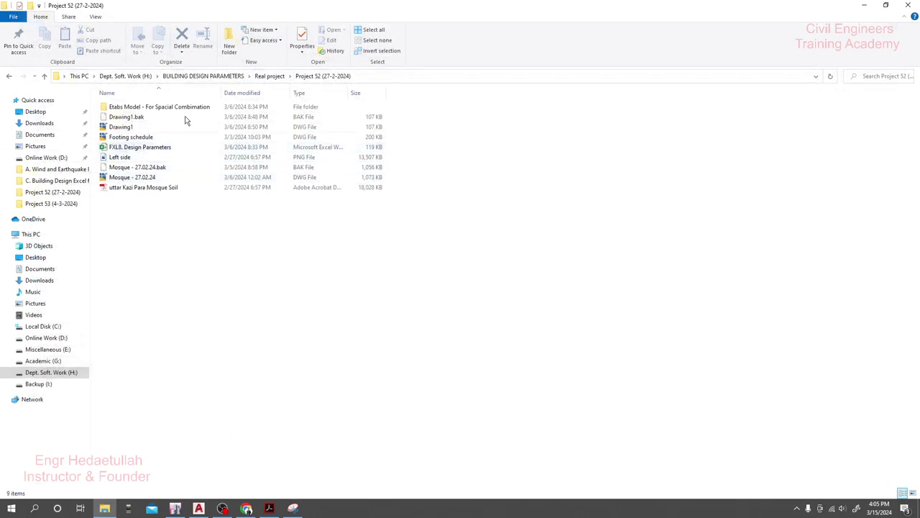
Step: Copy the FXL8. Design Parameters workbook from the Project 53 (4-3-2024) folder
{"action": "left_click", "coordinate": [262, 77]}
{"action": "scroll", "coordinate": [145, 457], "scroll_direction": "down", "scroll_amount": 1}
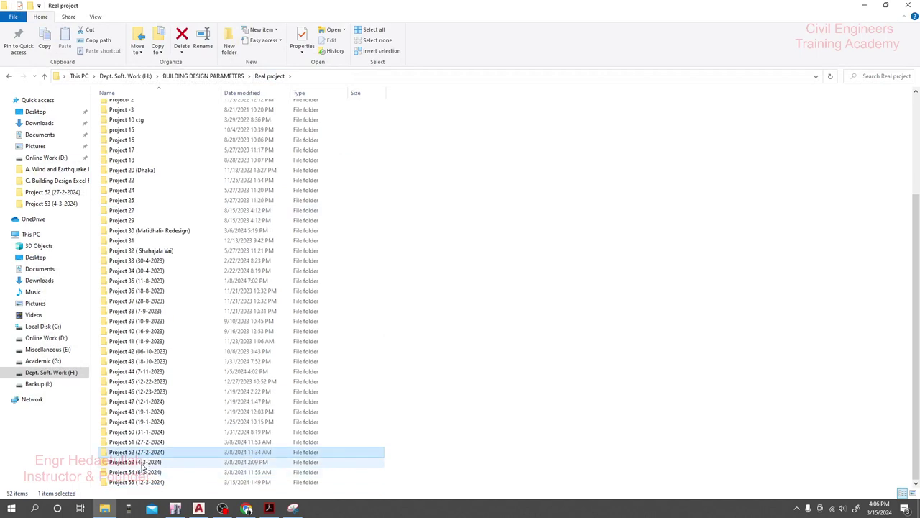
{"action": "double_click", "coordinate": [144, 472]}
{"action": "left_click", "coordinate": [144, 168]}
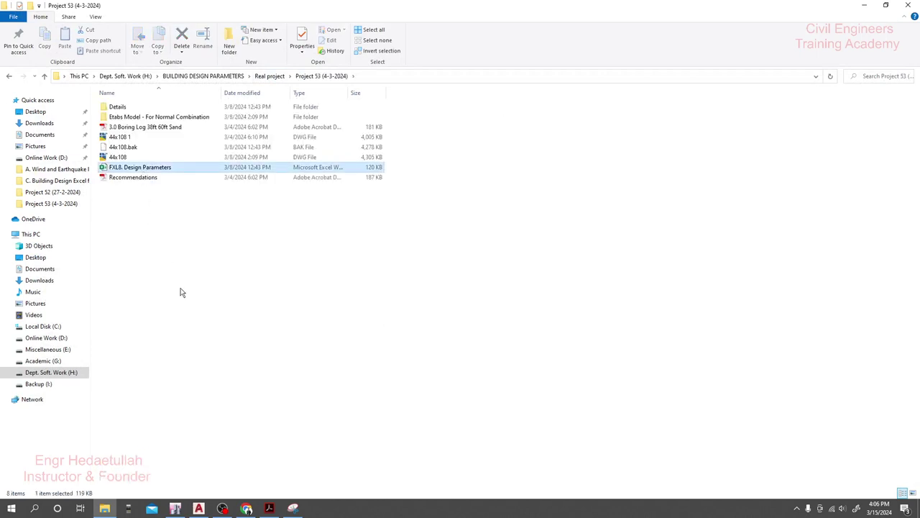
Step: Paste the FXL8. Design Parameters workbook into the Project 55 (12-3-2024) folder and open it in a maximised Excel window
{"action": "left_click", "coordinate": [265, 77]}
{"action": "scroll", "coordinate": [158, 460], "scroll_direction": "down", "scroll_amount": 1}
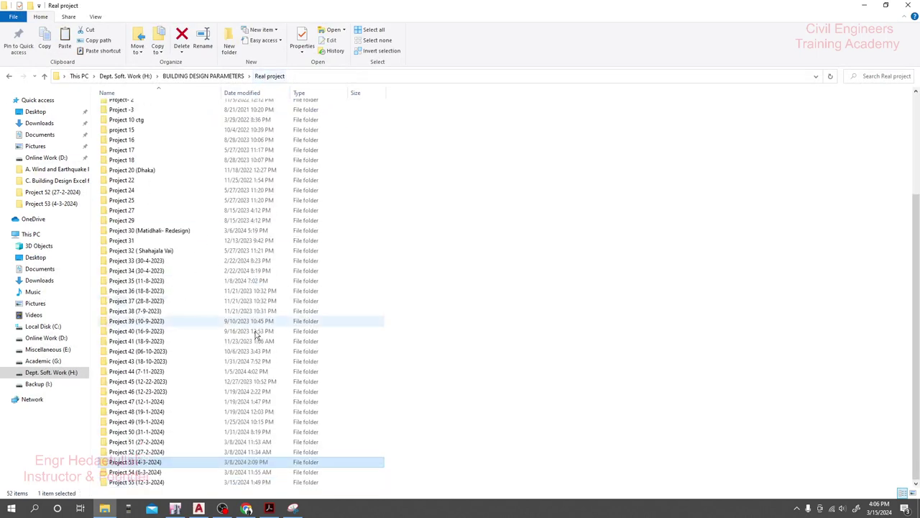
{"action": "double_click", "coordinate": [154, 480]}
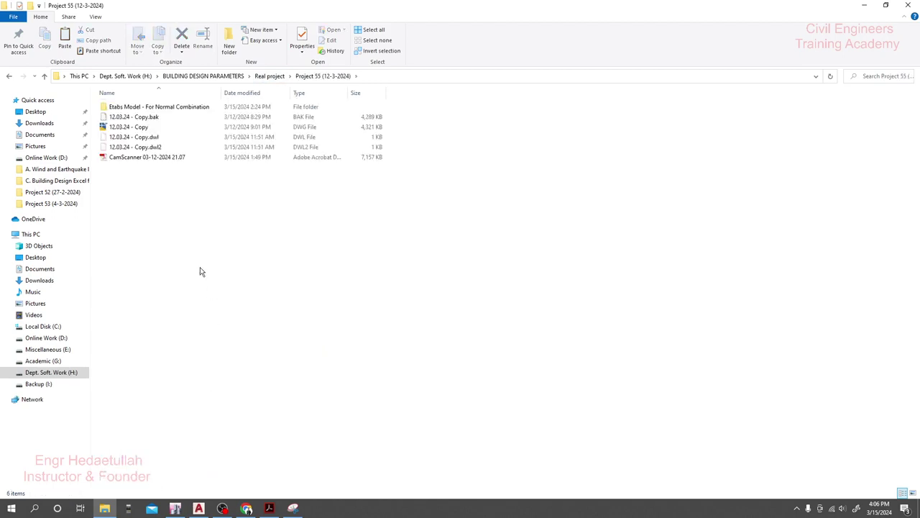
{"action": "key", "text": "ctrl+v"}
{"action": "right_click", "coordinate": [199, 239]}
{"action": "left_click", "coordinate": [223, 276]}
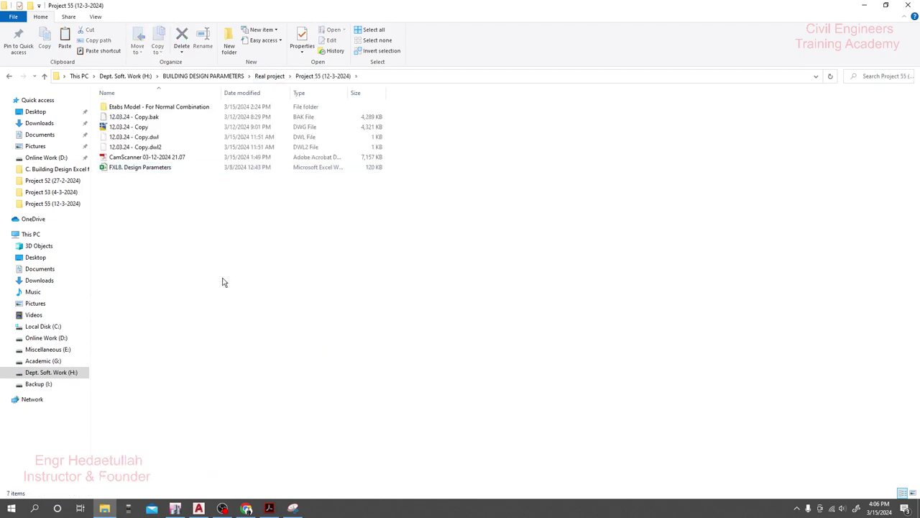
{"action": "double_click", "coordinate": [135, 172]}
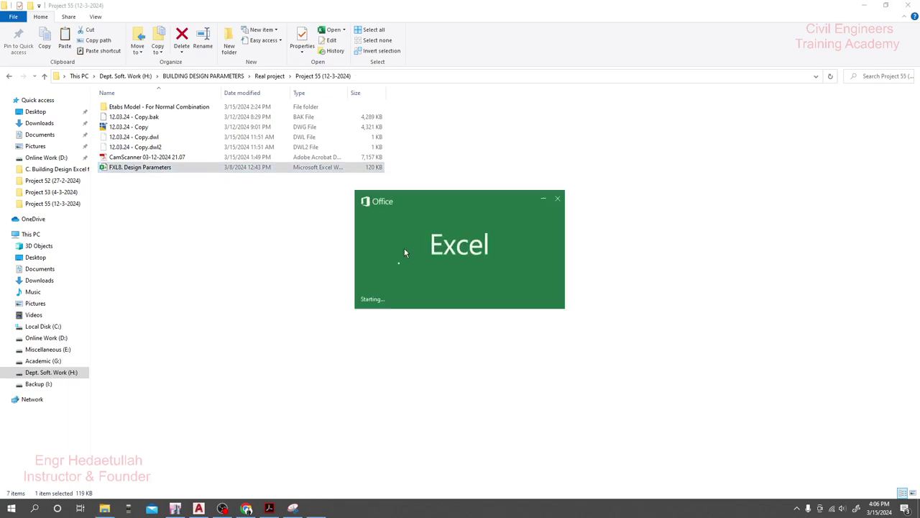
{"action": "left_click", "coordinate": [797, 79]}
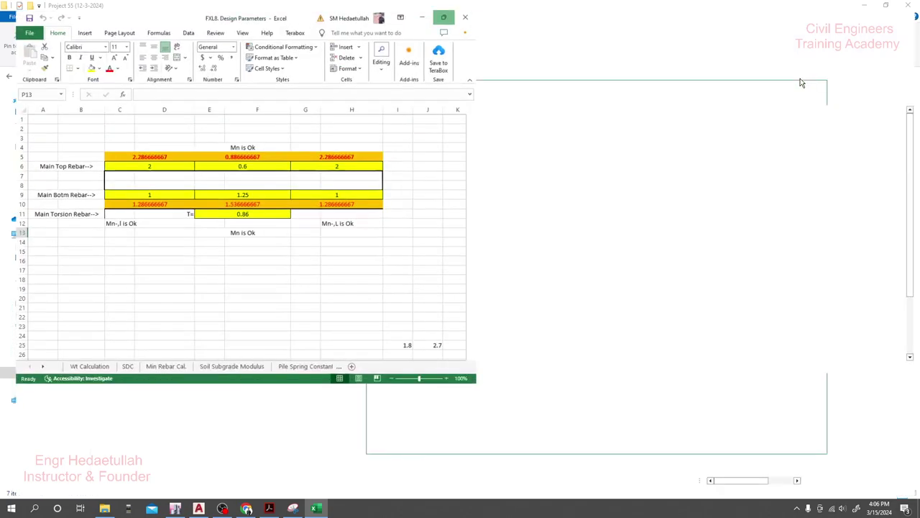
Step: Look through the workbook's sheets, from Wt Calculation and SDC to Final Reabr (L+T) and Rebar Spacing
{"action": "left_click", "coordinate": [78, 480]}
{"action": "left_click", "coordinate": [114, 481]}
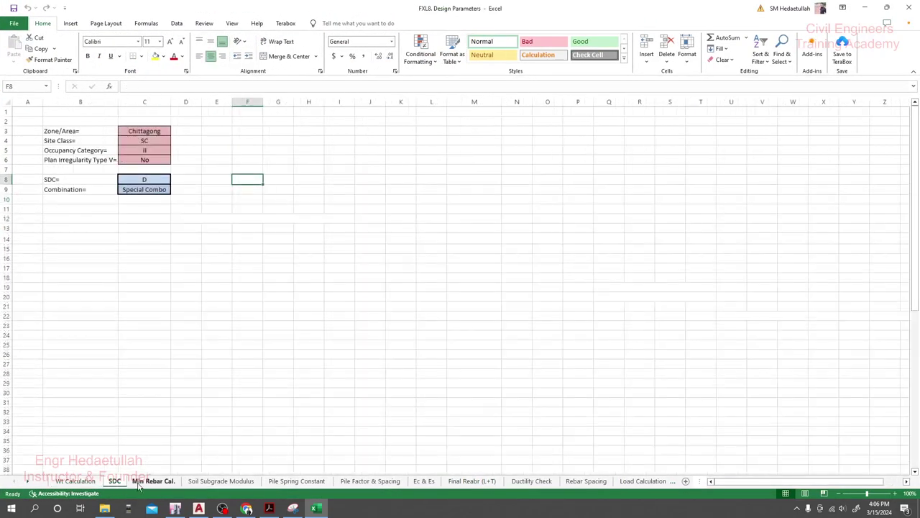
{"action": "left_click", "coordinate": [152, 482]}
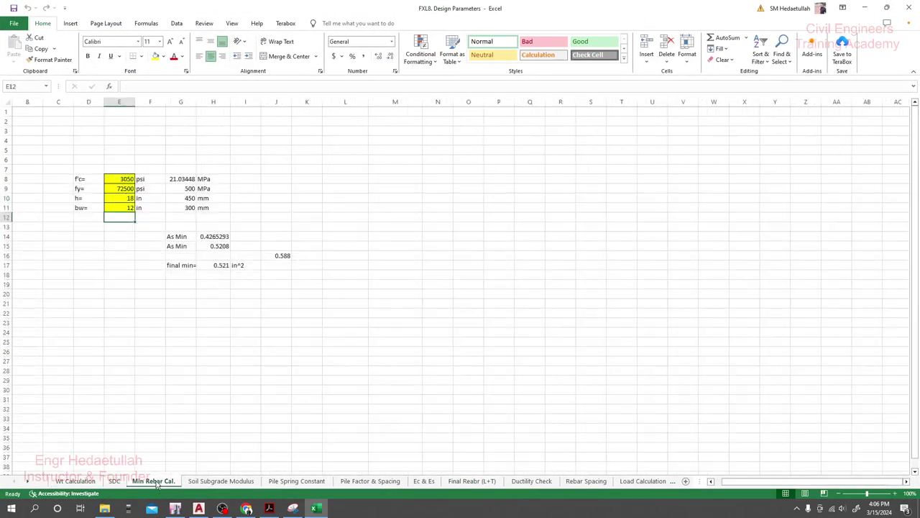
{"action": "left_click", "coordinate": [212, 482]}
{"action": "left_click", "coordinate": [296, 481]}
{"action": "left_click", "coordinate": [370, 481]}
{"action": "left_click", "coordinate": [472, 481]}
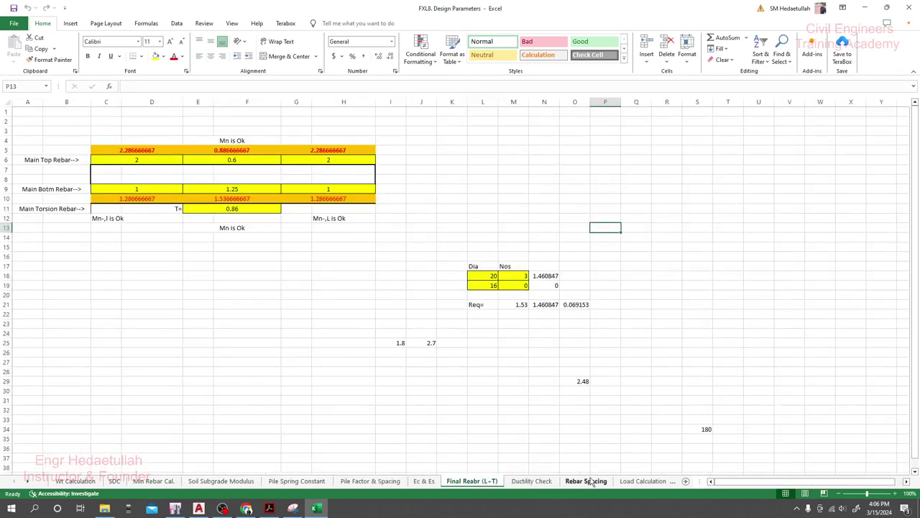
{"action": "left_click", "coordinate": [586, 481]}
Step: On the Min Rebar Cal. sheet, dismiss the licence notices and set the concrete strength f'c to 2500 psi
{"action": "left_click", "coordinate": [153, 481]}
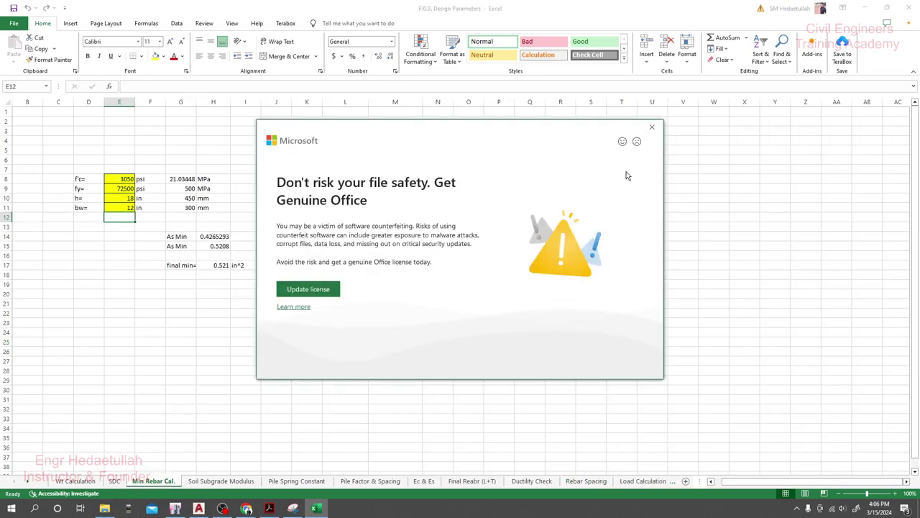
{"action": "left_click", "coordinate": [651, 127]}
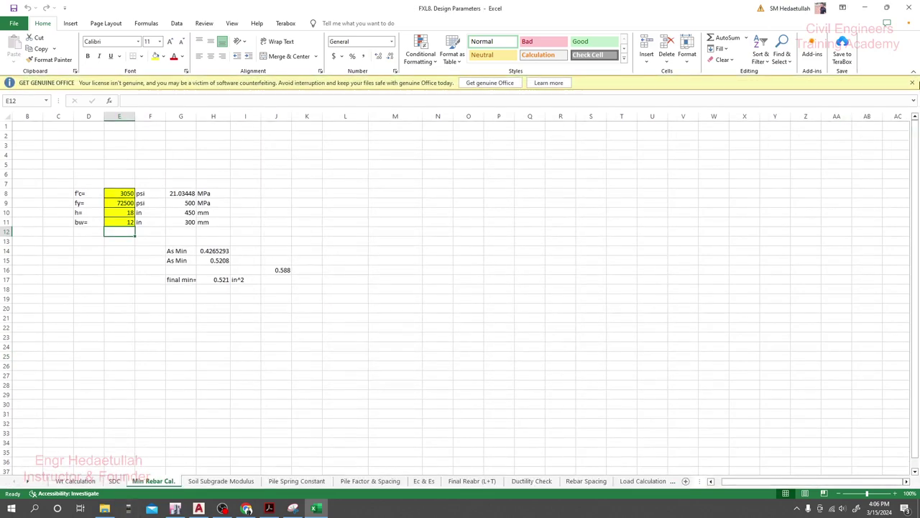
{"action": "left_click", "coordinate": [914, 84]}
{"action": "left_click", "coordinate": [125, 181]}
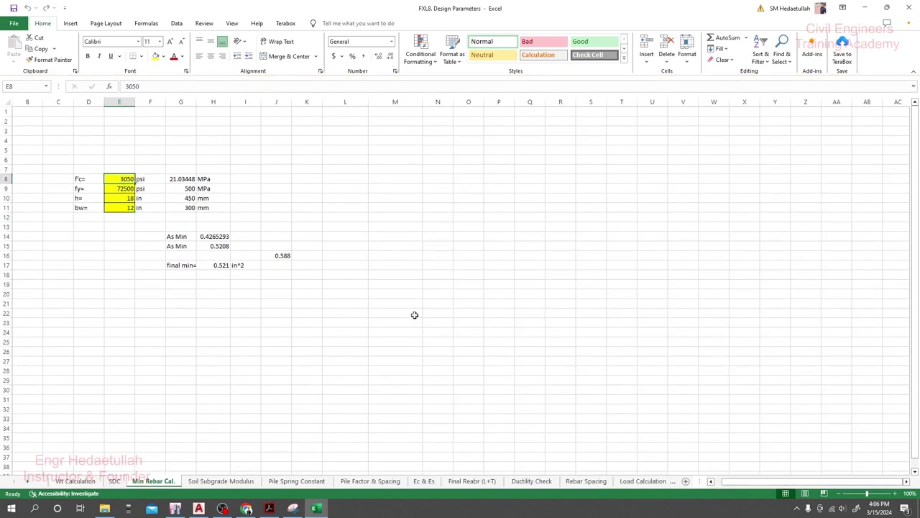
{"action": "type", "text": "2500"}
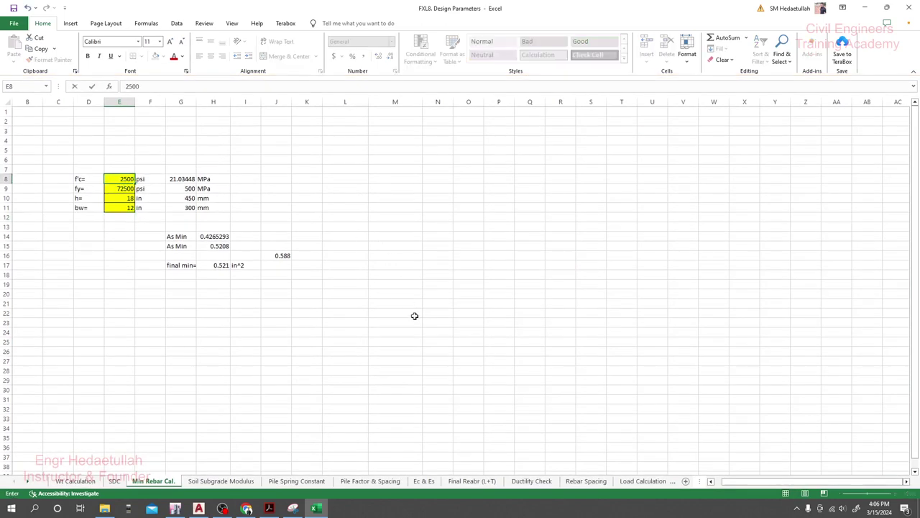
{"action": "key", "text": "Return"}
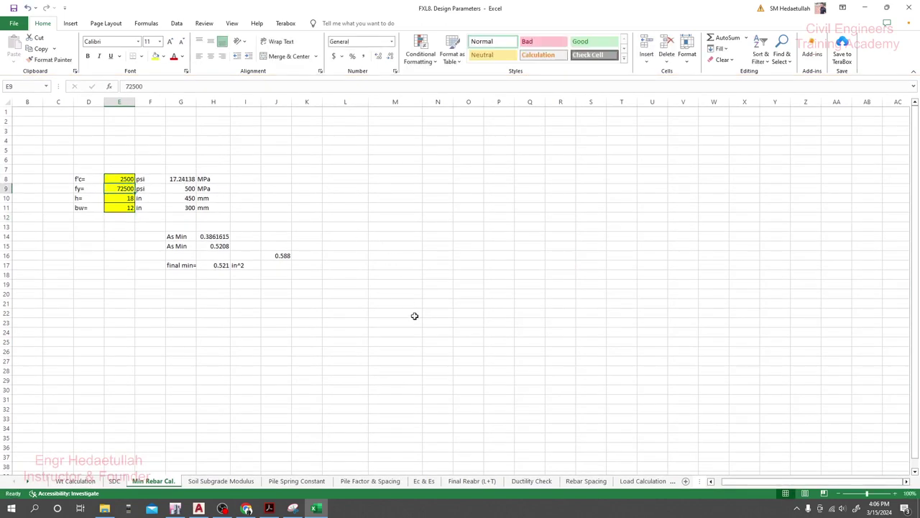
{"action": "left_click", "coordinate": [153, 350]}
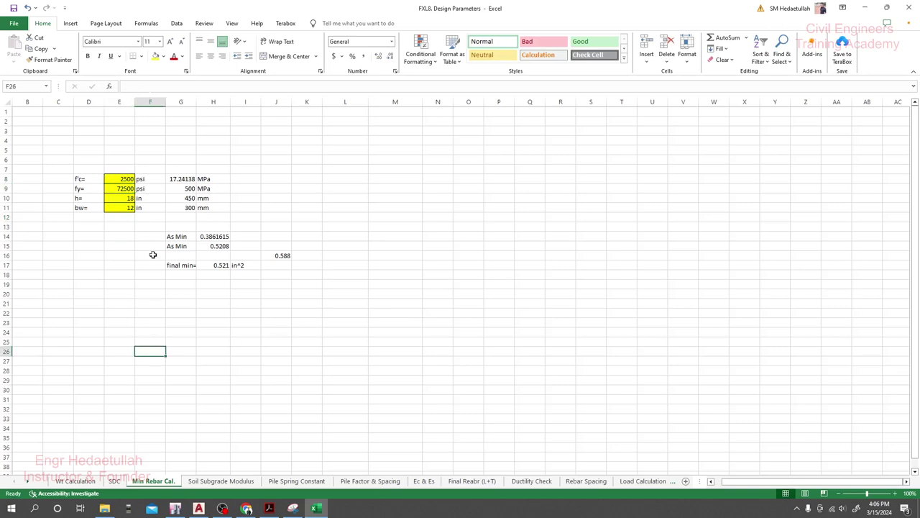
Step: Set the beam width bw to 10 in and the beam depth h to 15 in
{"action": "left_click", "coordinate": [127, 189]}
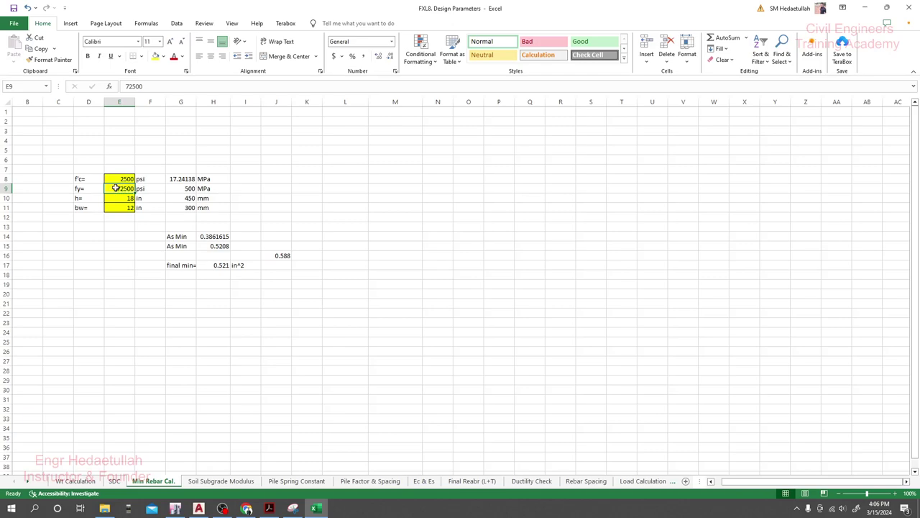
{"action": "left_click", "coordinate": [121, 197]}
{"action": "left_click", "coordinate": [122, 207]}
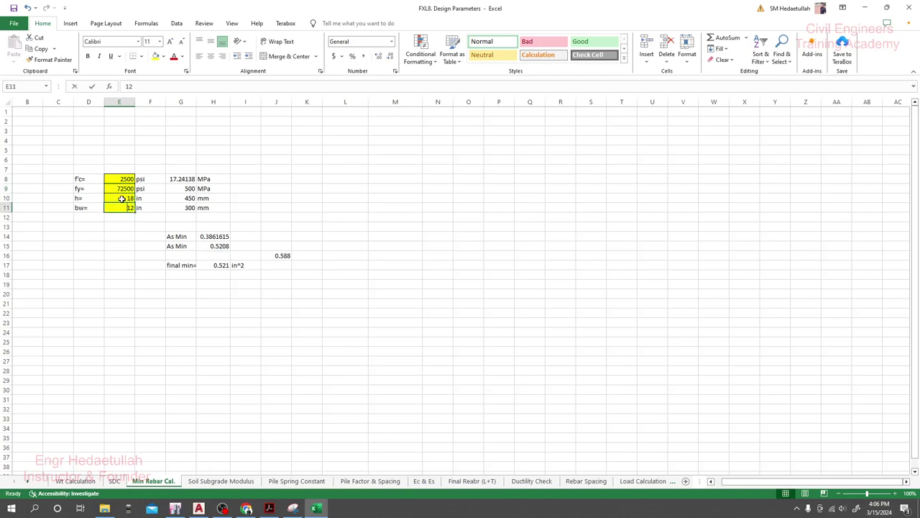
{"action": "type", "text": "10"}
{"action": "left_click", "coordinate": [122, 198]}
{"action": "type", "text": "15"}
{"action": "key", "text": "Return"}
Step: Review the Final Reabr (L+T) sheet and check the final minimum reinforcement on the Min Rebar Cal. sheet
{"action": "left_click", "coordinate": [471, 481]}
{"action": "left_click", "coordinate": [225, 295]}
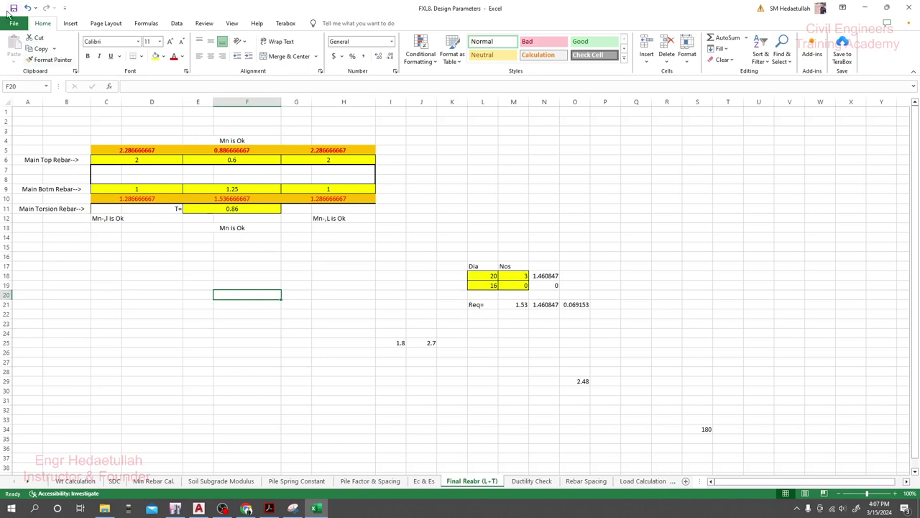
{"action": "left_click", "coordinate": [220, 257]}
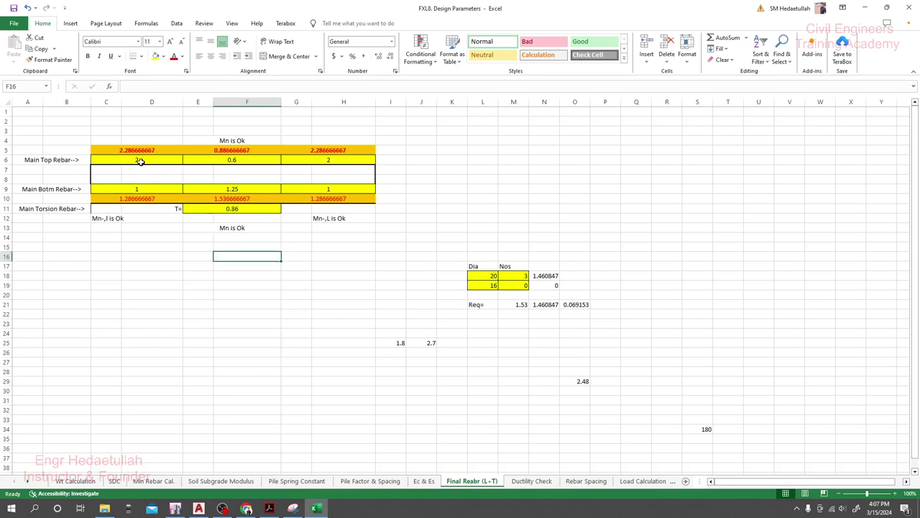
{"action": "left_click", "coordinate": [156, 482]}
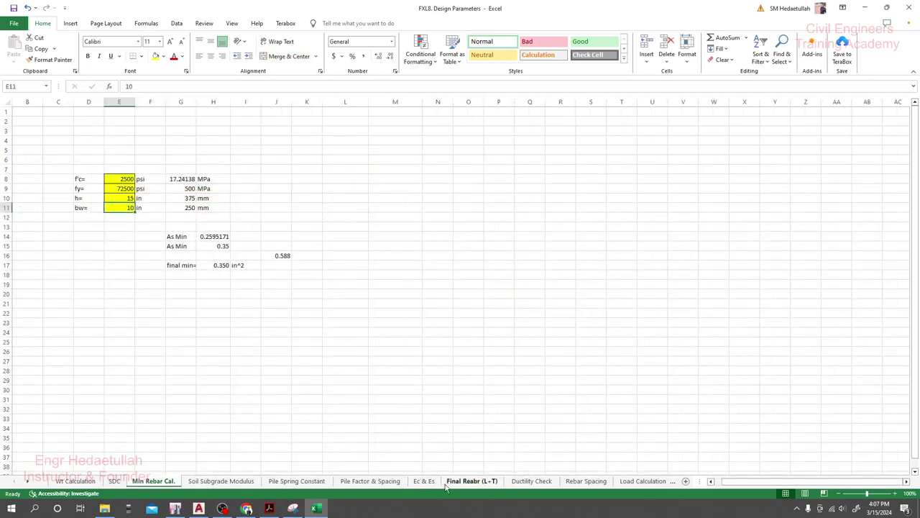
Step: On the Final Reabr (L+T) sheet, set all three Main Top Rebar values to 0.35
{"action": "left_click", "coordinate": [471, 481]}
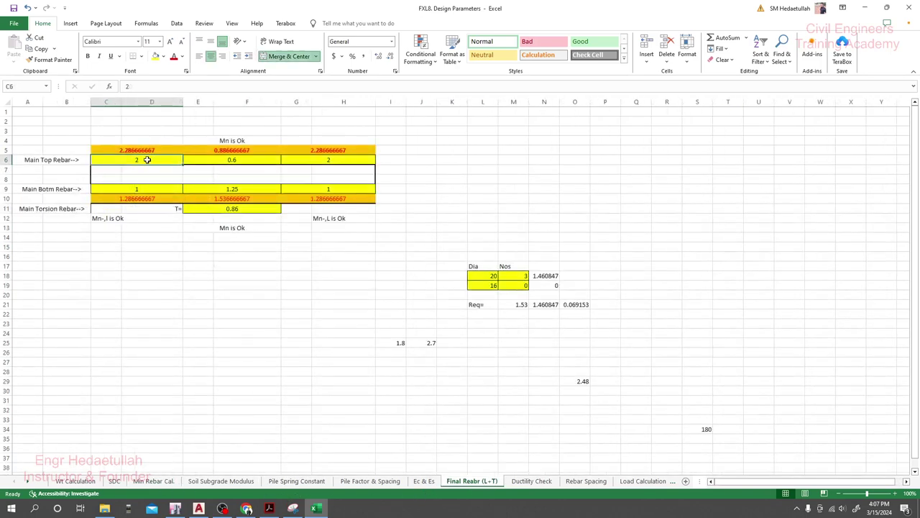
{"action": "type", "text": "0.35"}
{"action": "key", "text": "Tab"}
{"action": "type", "text": "0"}
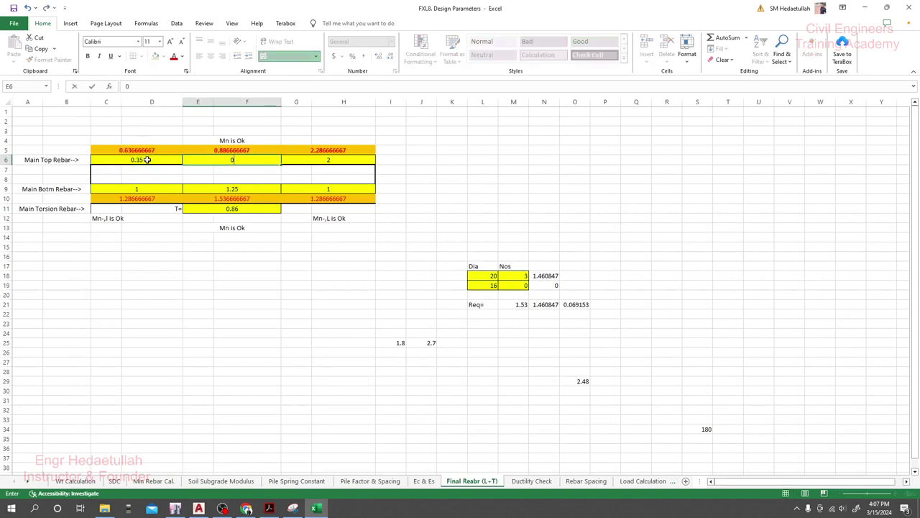
{"action": "type", "text": ".35"}
{"action": "key", "text": "Tab"}
{"action": "type", "text": "0.35"}
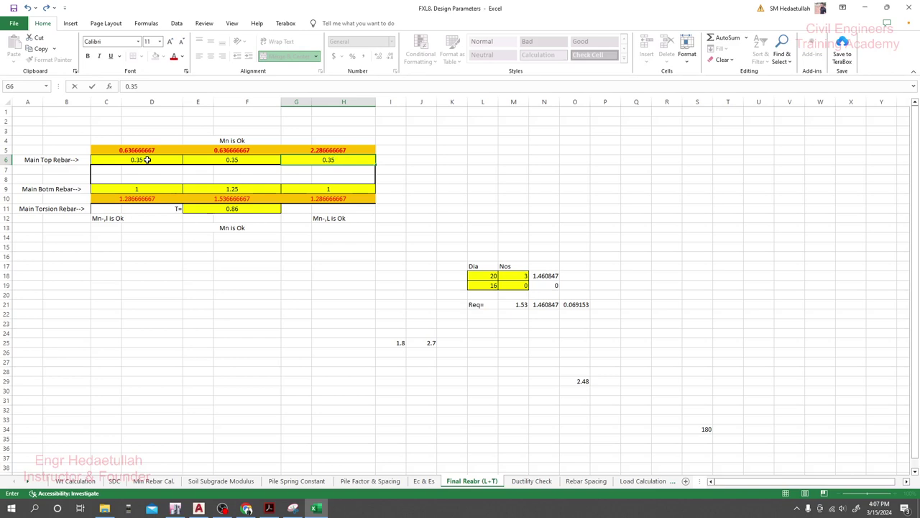
{"action": "key", "text": "Return"}
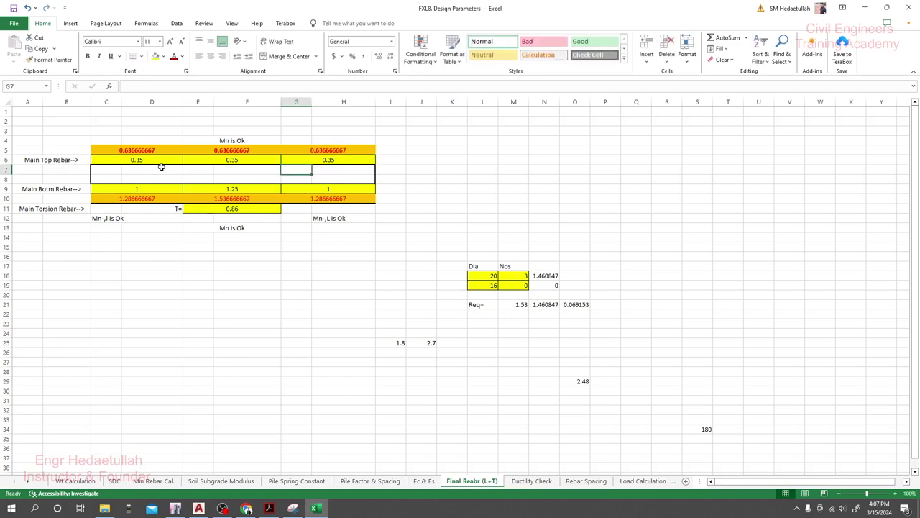
Step: Copy the three Main Top Rebar values into the Main Botm Rebar cells, replacing the existing data
{"action": "left_click_drag", "start_coordinate": [139, 162], "coordinate": [328, 159]}
{"action": "key", "text": "ctrl+c"}
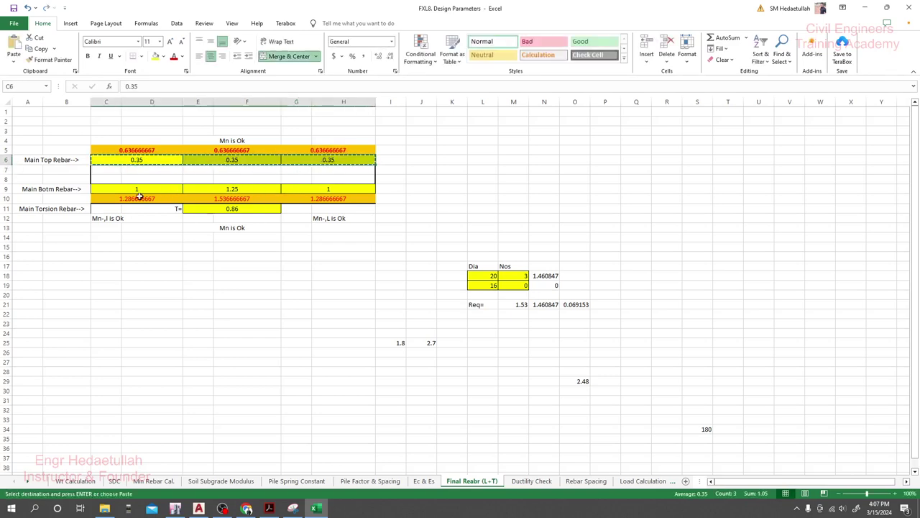
{"action": "left_click", "coordinate": [130, 190]}
{"action": "left_click_drag", "start_coordinate": [129, 189], "coordinate": [337, 189]}
{"action": "key", "text": "ctrl+v"}
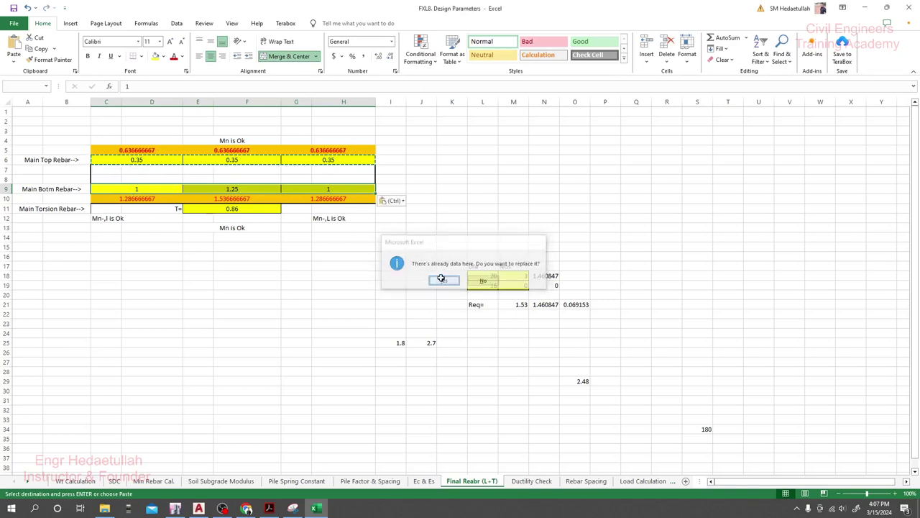
{"action": "left_click", "coordinate": [444, 282]}
{"action": "left_click", "coordinate": [343, 284]}
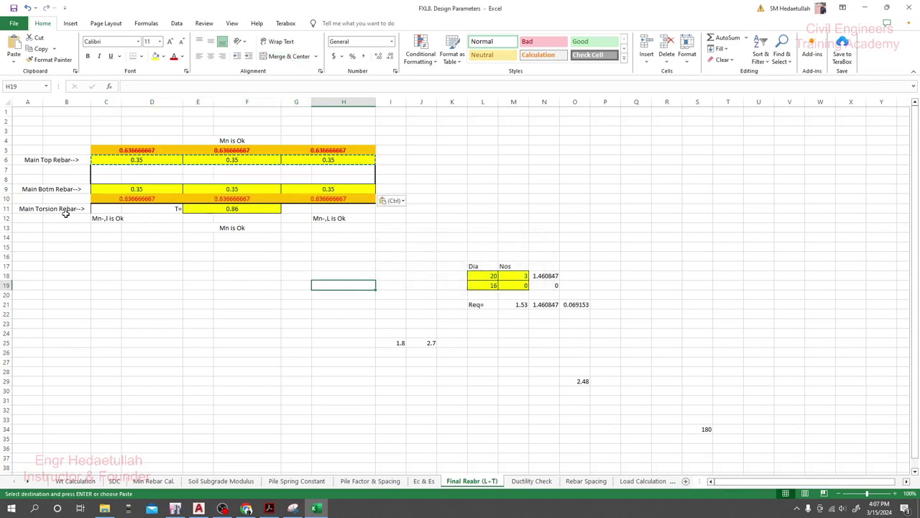
Step: Set the Main Torsion Rebar value T to 0
{"action": "left_click", "coordinate": [236, 210]}
{"action": "type", "text": "0"}
{"action": "key", "text": "Return"}
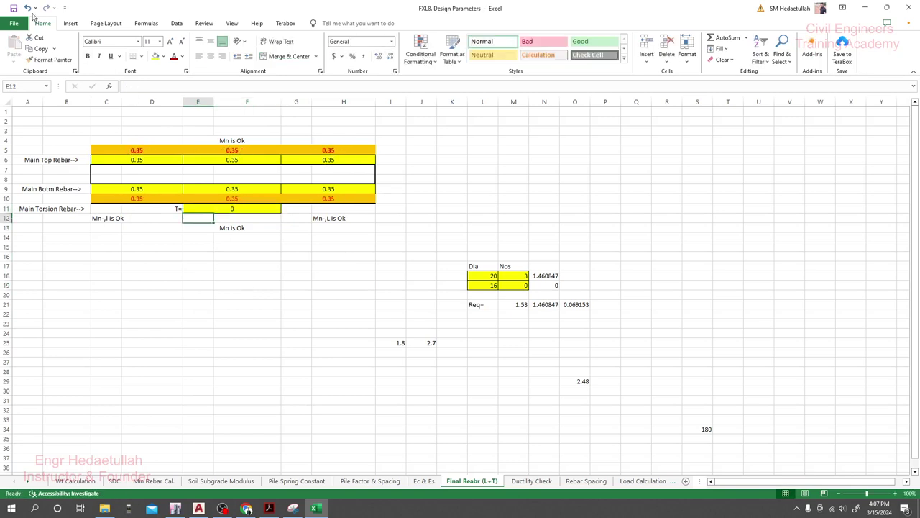
{"action": "left_click", "coordinate": [310, 322]}
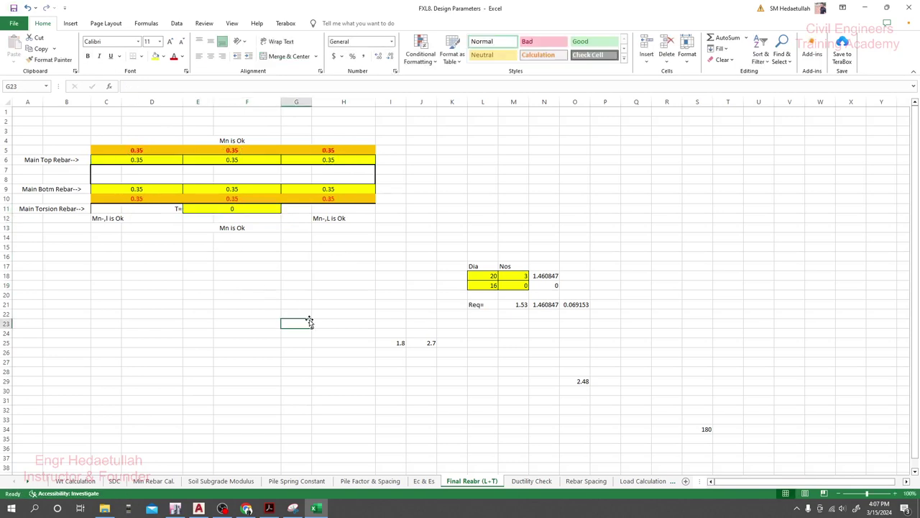
{"action": "key", "text": "Down"}
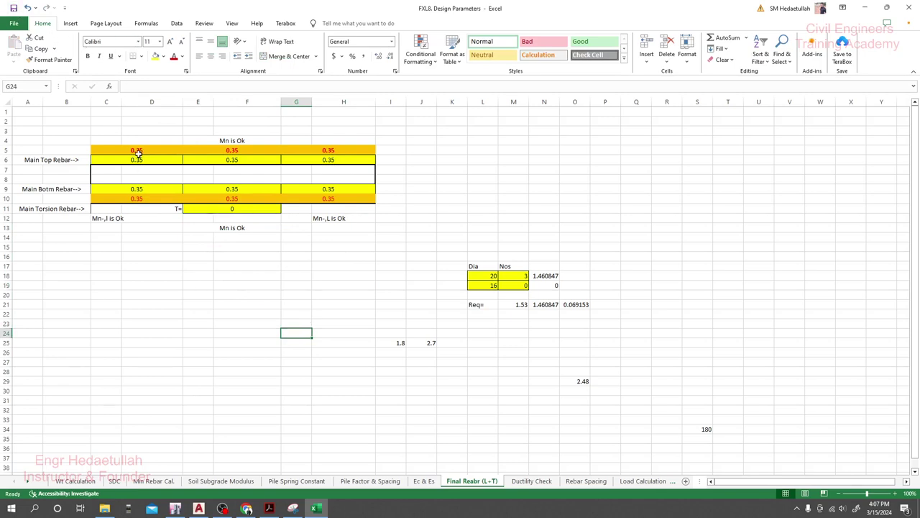
Step: Switch to ETABS to examine the GF beams' longitudinal reinforcing and compare it with the Main Botm Rebar values in the Excel sheet
{"action": "left_click", "coordinate": [356, 509]}
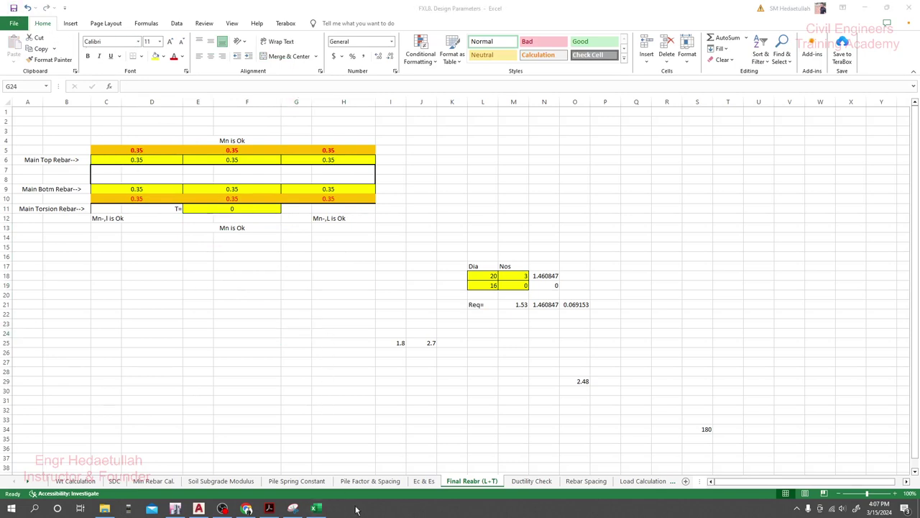
{"action": "mouse_move", "coordinate": [271, 510]}
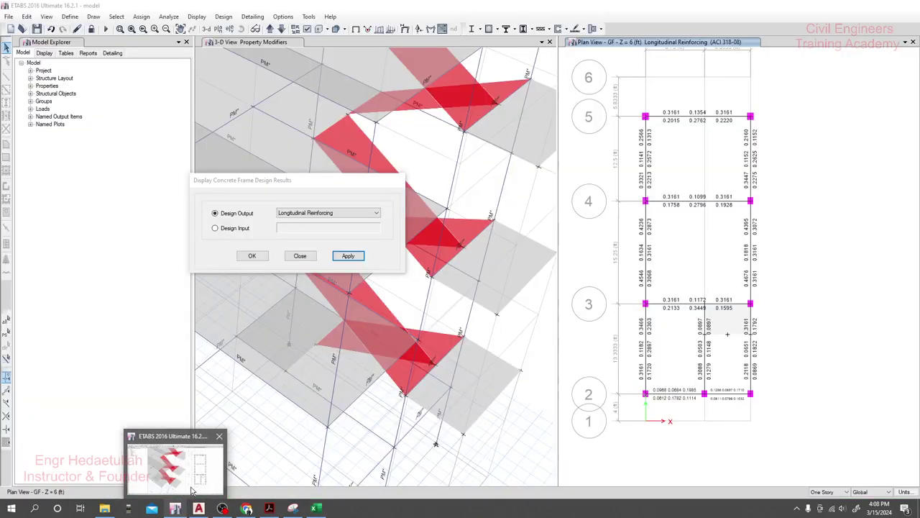
{"action": "left_click", "coordinate": [192, 491]}
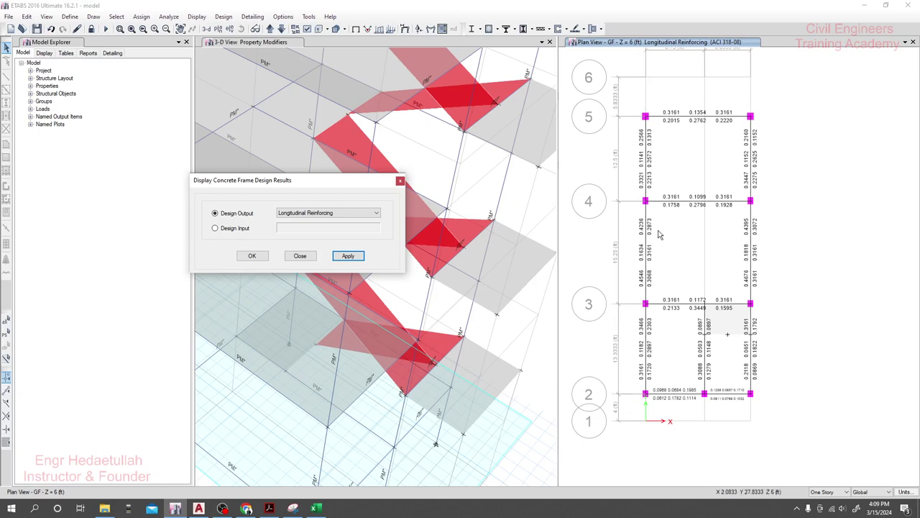
{"action": "left_click", "coordinate": [314, 509]}
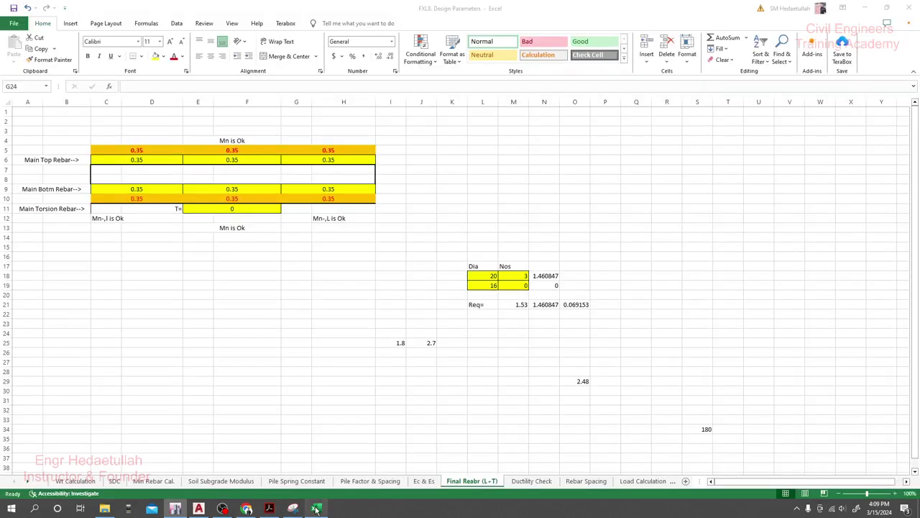
{"action": "left_click", "coordinate": [144, 189]}
{"action": "left_click", "coordinate": [323, 189]}
{"action": "left_click", "coordinate": [251, 190]}
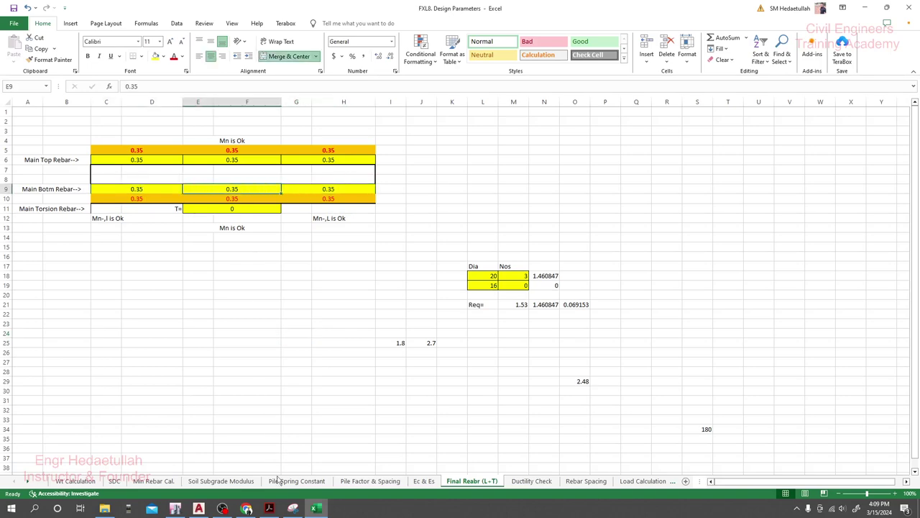
{"action": "mouse_move", "coordinate": [270, 508]}
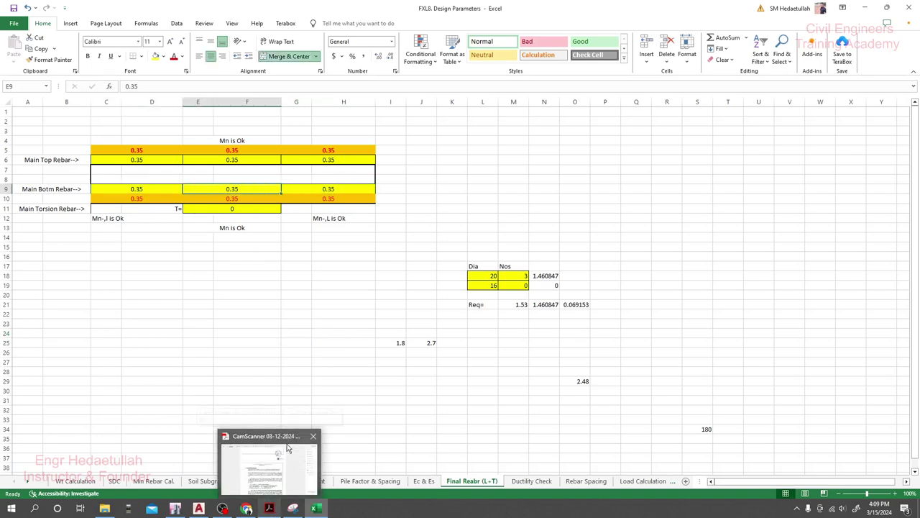
{"action": "left_click", "coordinate": [266, 472]}
{"action": "left_click", "coordinate": [314, 508]}
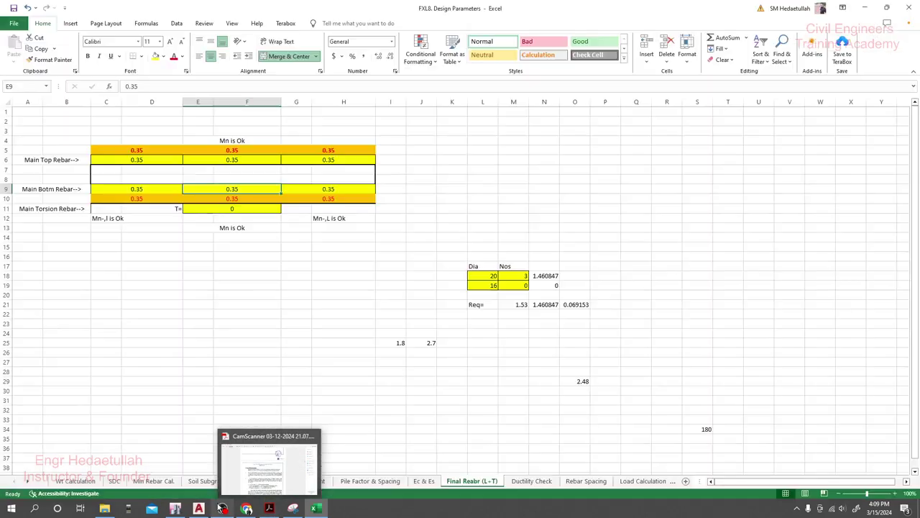
{"action": "left_click", "coordinate": [175, 508]}
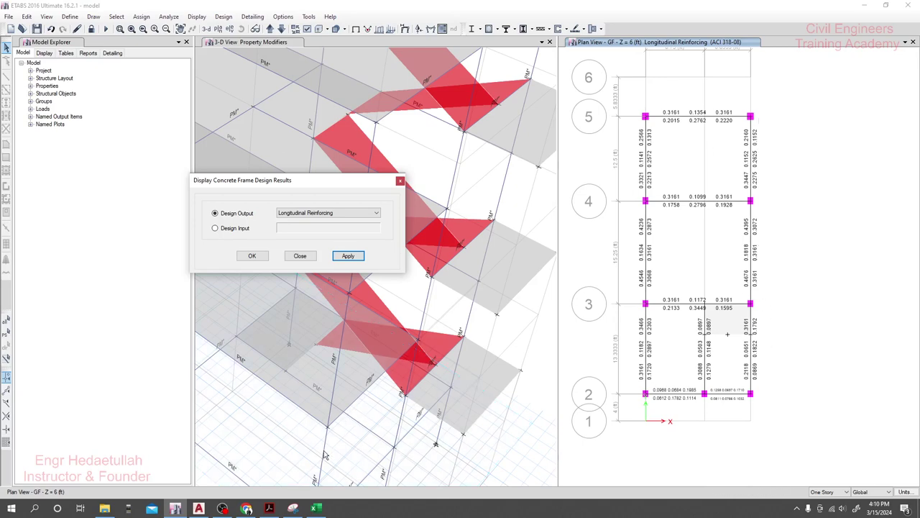
{"action": "left_click", "coordinate": [314, 509]}
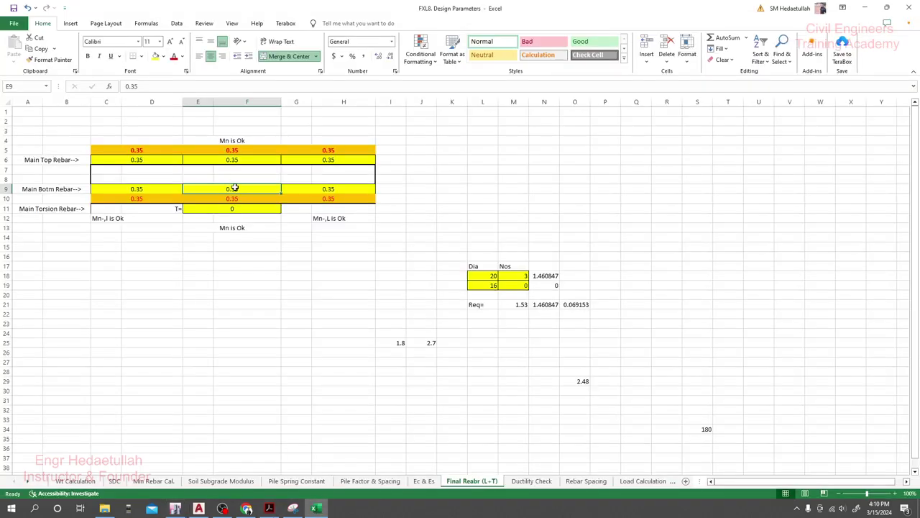
{"action": "left_click", "coordinate": [230, 256]}
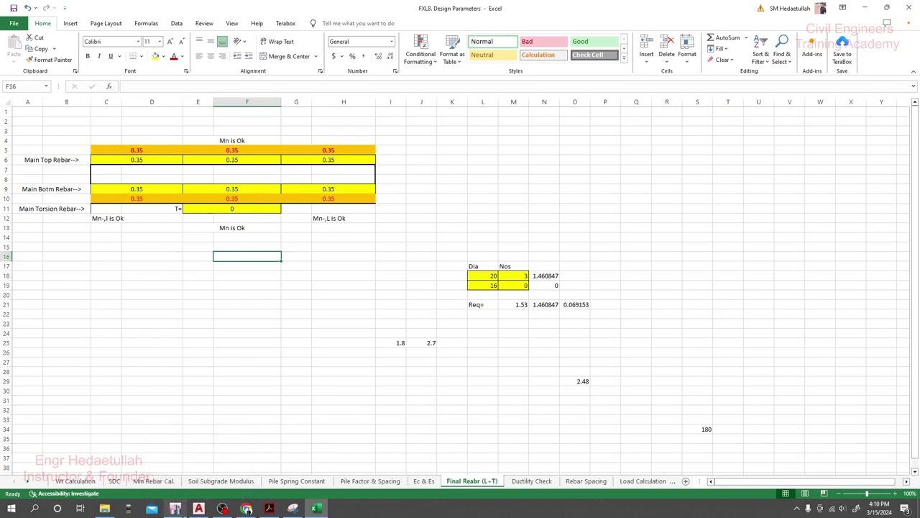
Step: Check the longitudinal reinforcing in ETABS and set the two end Main Top Rebar values to 0.47 in the Excel sheet
{"action": "left_click", "coordinate": [175, 509]}
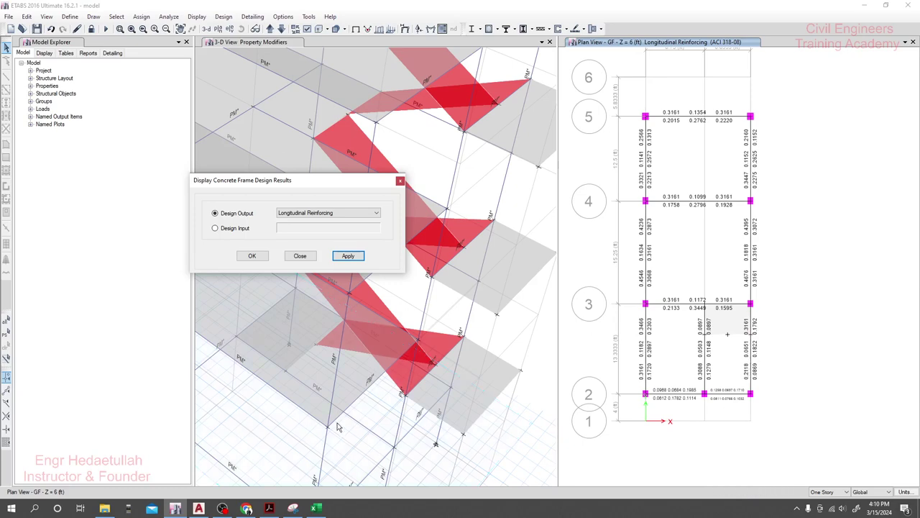
{"action": "left_click", "coordinate": [314, 508]}
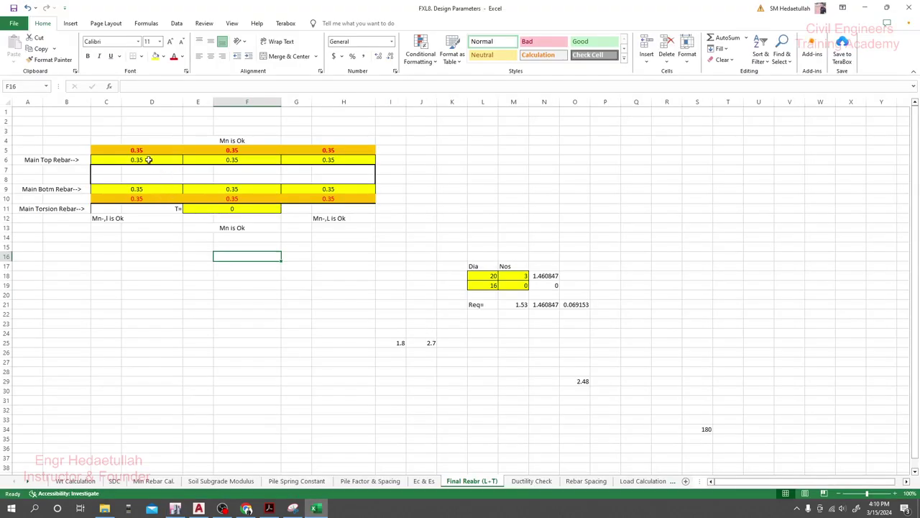
{"action": "left_click", "coordinate": [144, 151]}
{"action": "left_click", "coordinate": [143, 160]}
{"action": "type", "text": "0"}
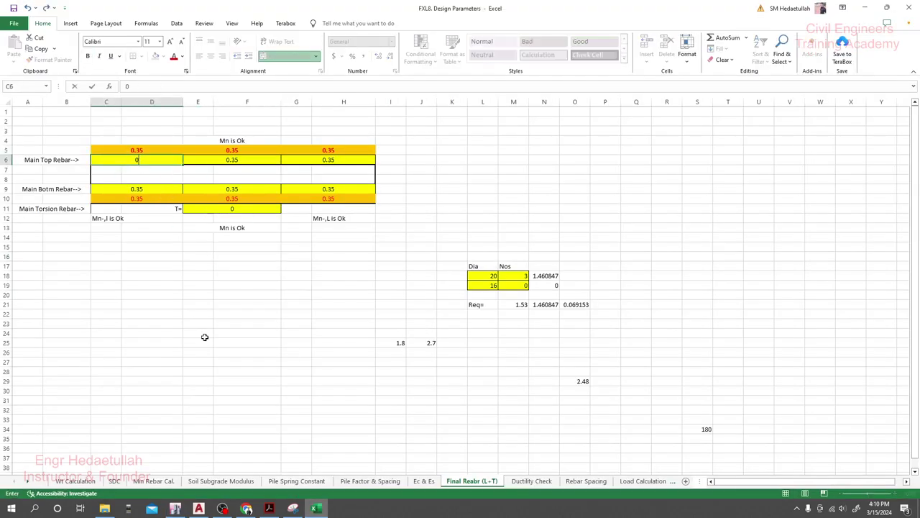
{"action": "key", "text": "Tab"}
{"action": "key", "text": "Tab"}
{"action": "type", "text": "0"}
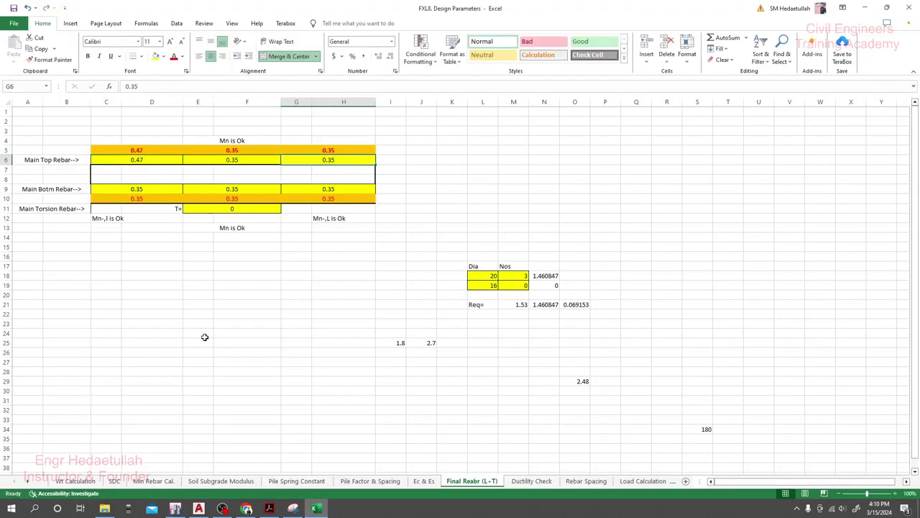
{"action": "type", "text": ".47"}
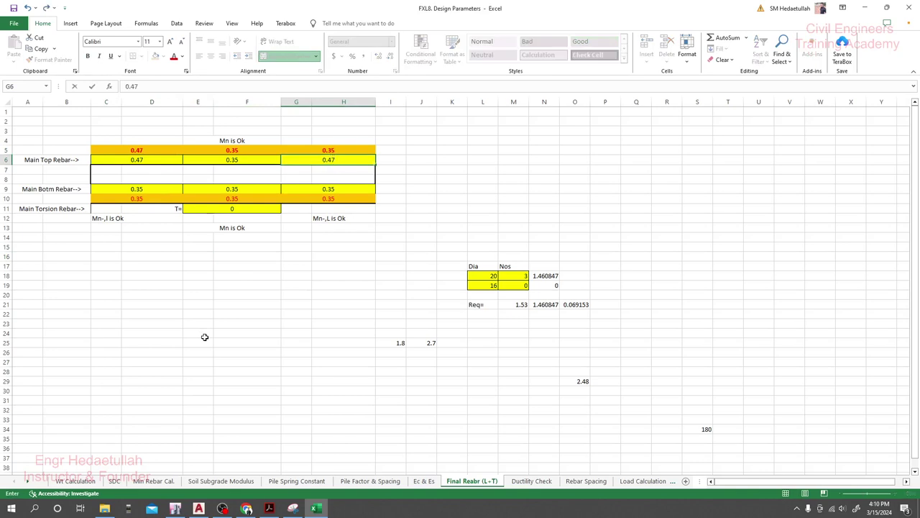
{"action": "key", "text": "Tab"}
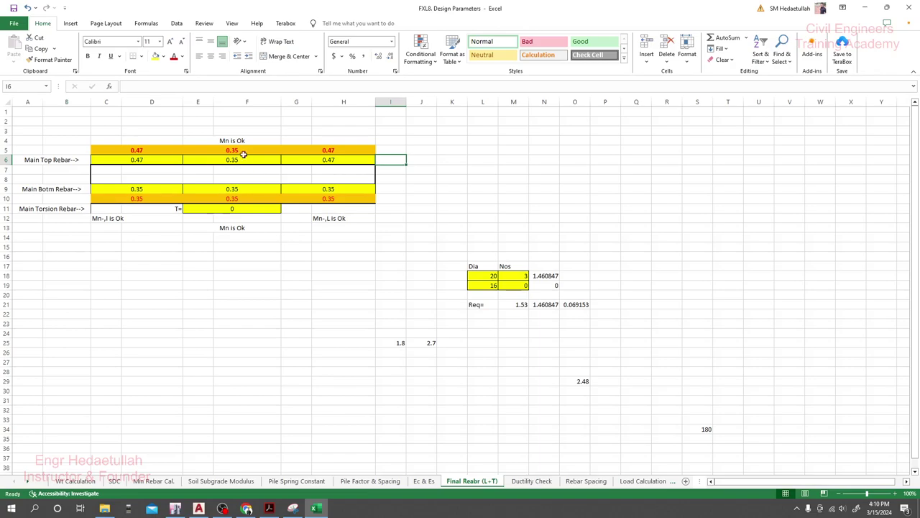
Step: Switch to ETABS and display the Torsion Reinforcing design output on the GF plan view
{"action": "left_click", "coordinate": [175, 508]}
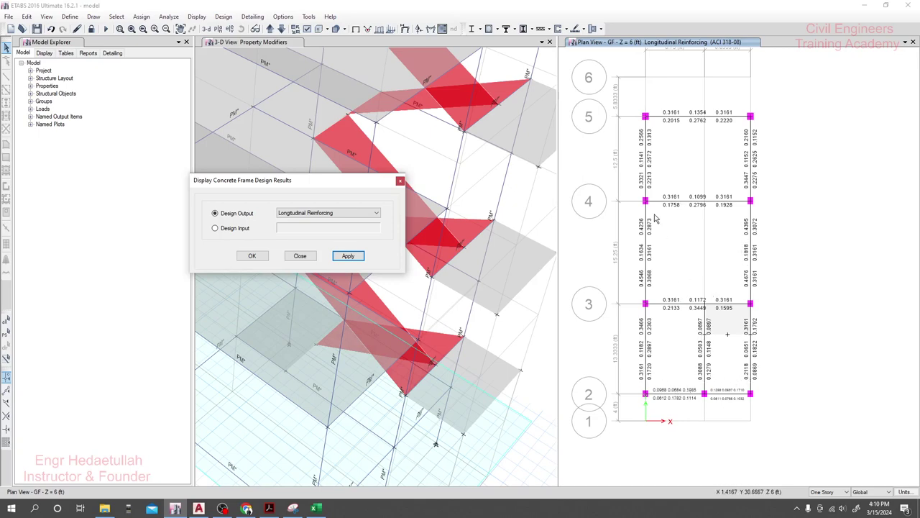
{"action": "left_click", "coordinate": [314, 507]}
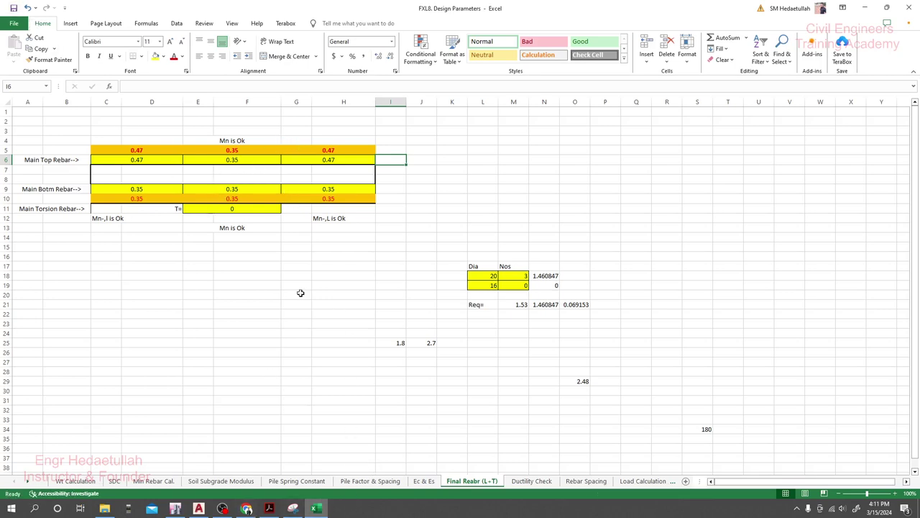
{"action": "left_click", "coordinate": [176, 508]}
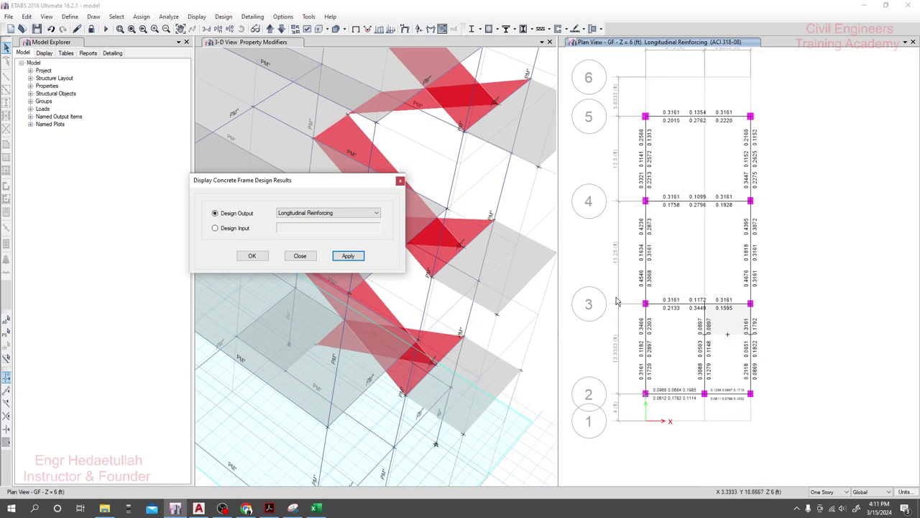
{"action": "left_click", "coordinate": [352, 214]}
{"action": "left_click", "coordinate": [335, 268]}
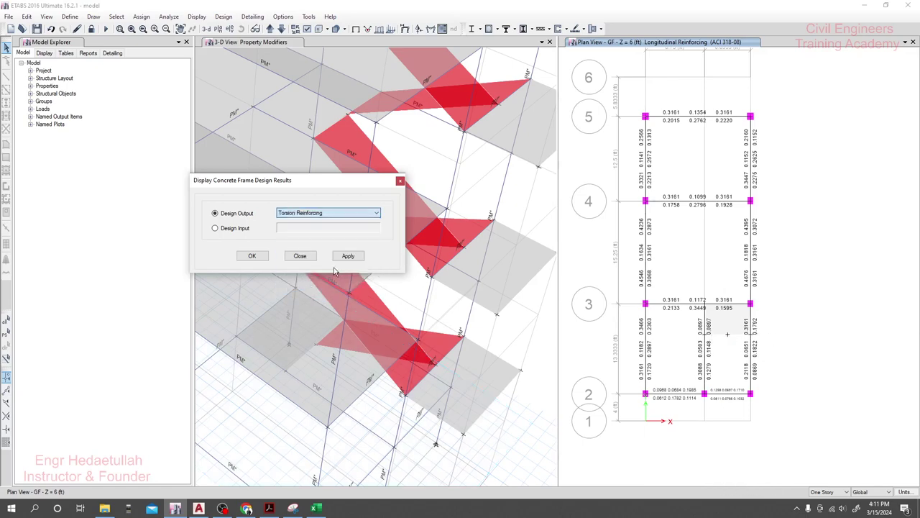
{"action": "left_click", "coordinate": [347, 256]}
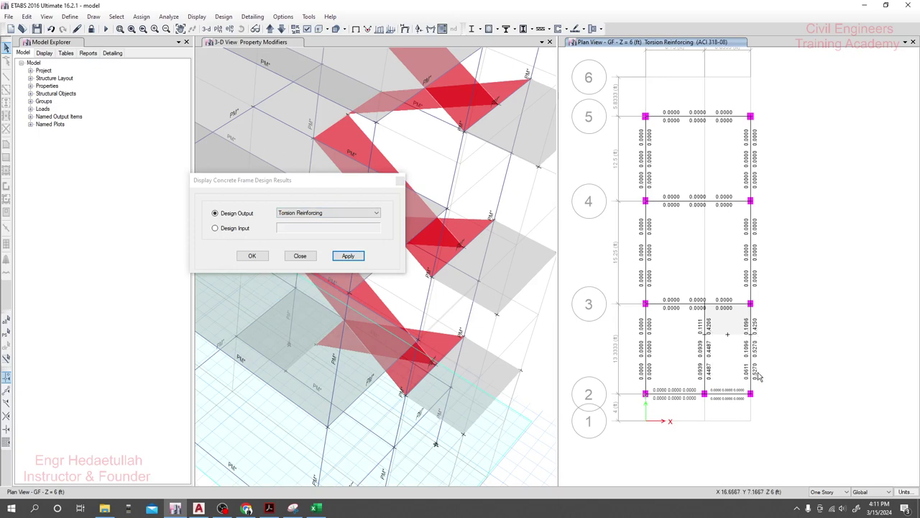
Step: Switch to Excel and set the Main Torsion Rebar value T to 0.52
{"action": "left_click", "coordinate": [316, 489]}
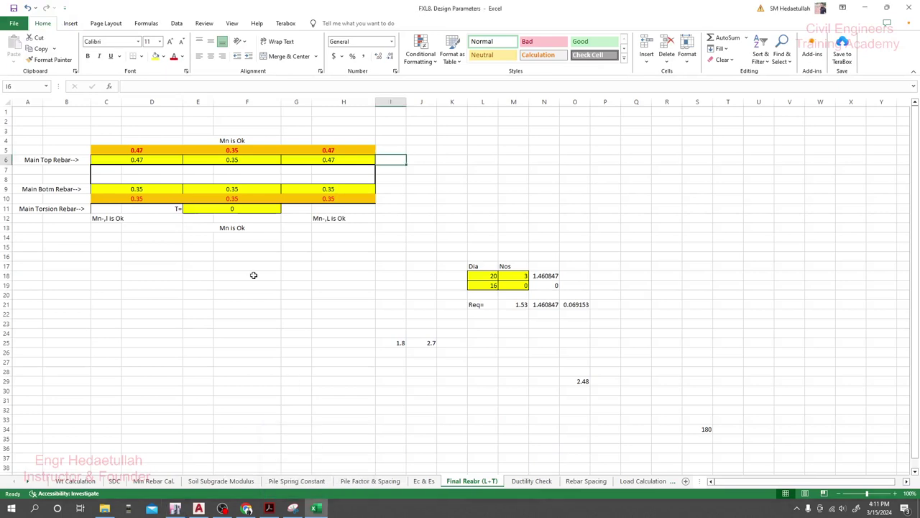
{"action": "left_click", "coordinate": [237, 199]}
{"action": "left_click", "coordinate": [235, 210]}
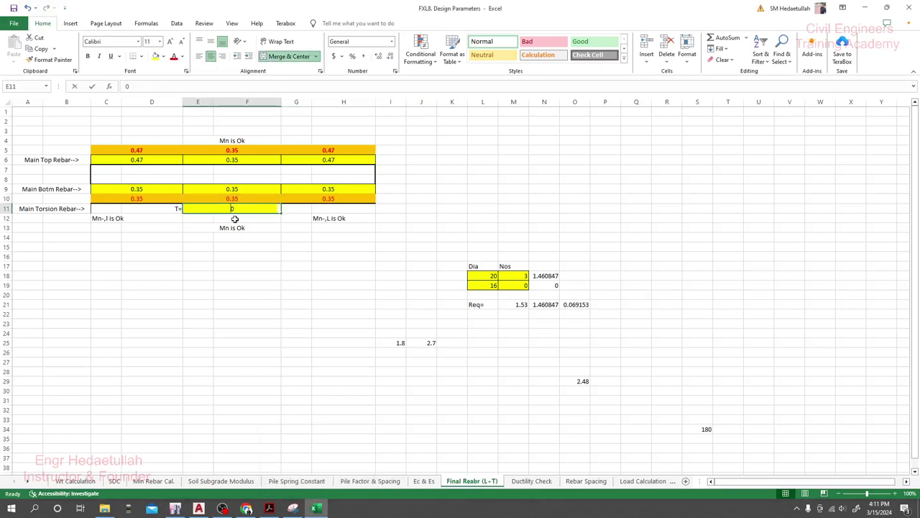
{"action": "type", "text": "0.52"}
{"action": "key", "text": "Return"}
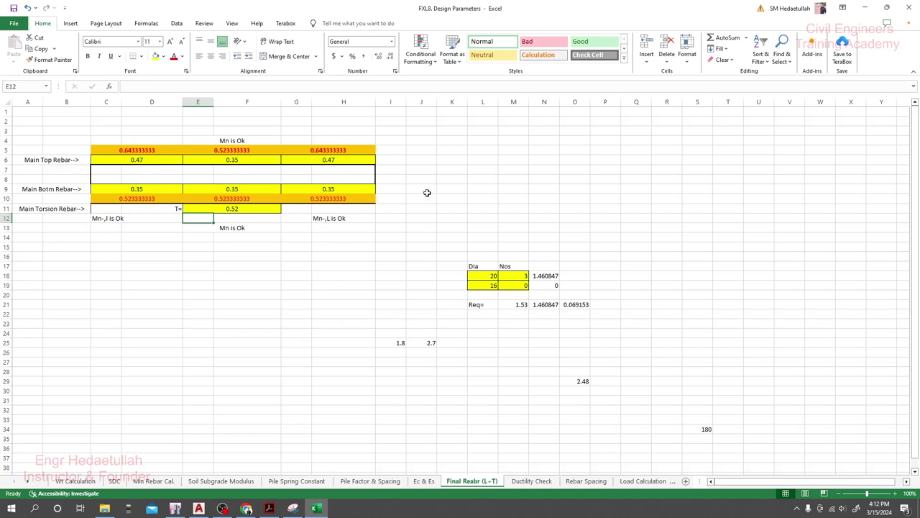
Step: Reset the Main Torsion Rebar value T to 0
{"action": "left_click", "coordinate": [391, 513]}
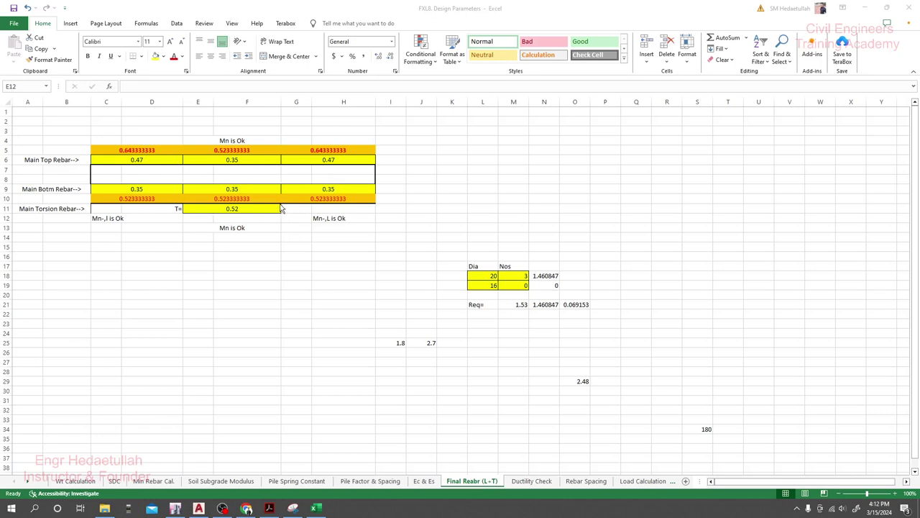
{"action": "left_click", "coordinate": [237, 208]}
{"action": "type", "text": "0"}
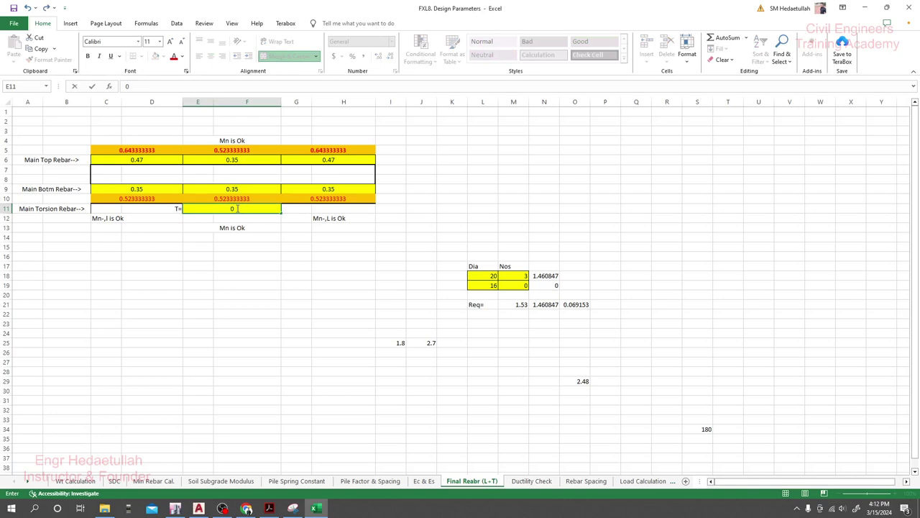
{"action": "key", "text": "Return"}
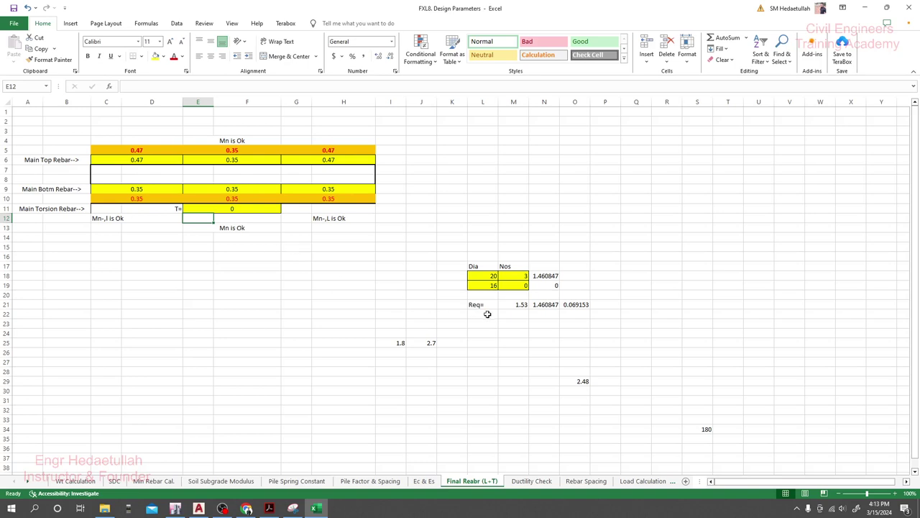
Step: In the bar selection table, set the number of 16 mm bars to 2 and the required area to 0.47
{"action": "left_click", "coordinate": [515, 286]}
{"action": "type", "text": "2"}
{"action": "key", "text": "Return"}
{"action": "left_click", "coordinate": [515, 304]}
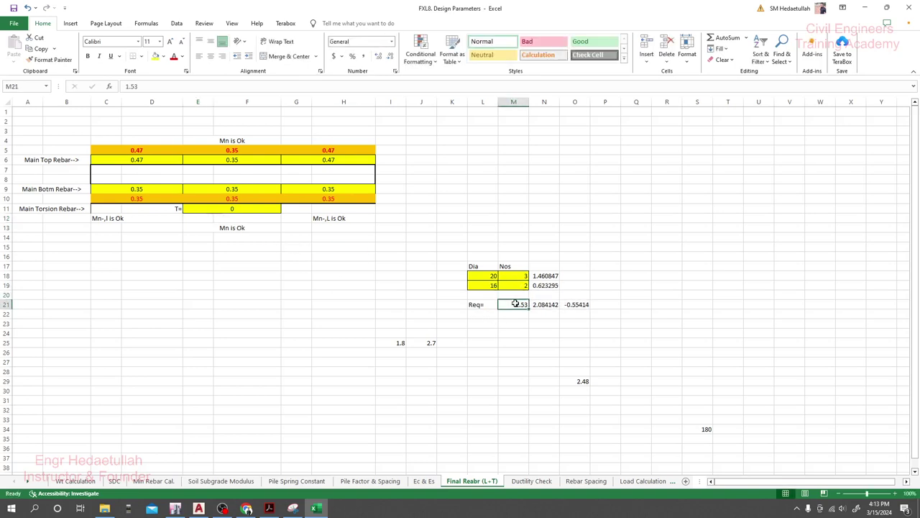
{"action": "type", "text": "0.47"}
{"action": "key", "text": "Return"}
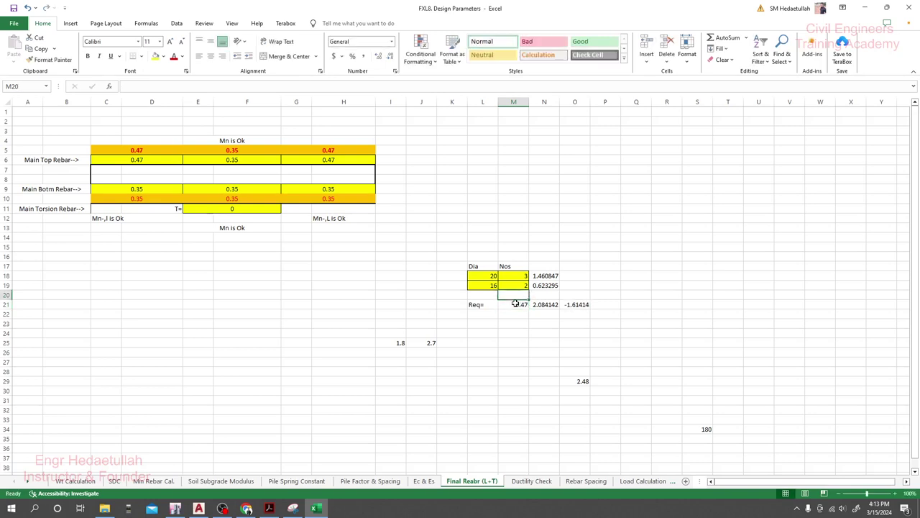
Step: Set the number of 20 mm bars to 0 in the bar selection table
{"action": "left_click", "coordinate": [523, 275]}
{"action": "type", "text": "0"}
{"action": "key", "text": "Return"}
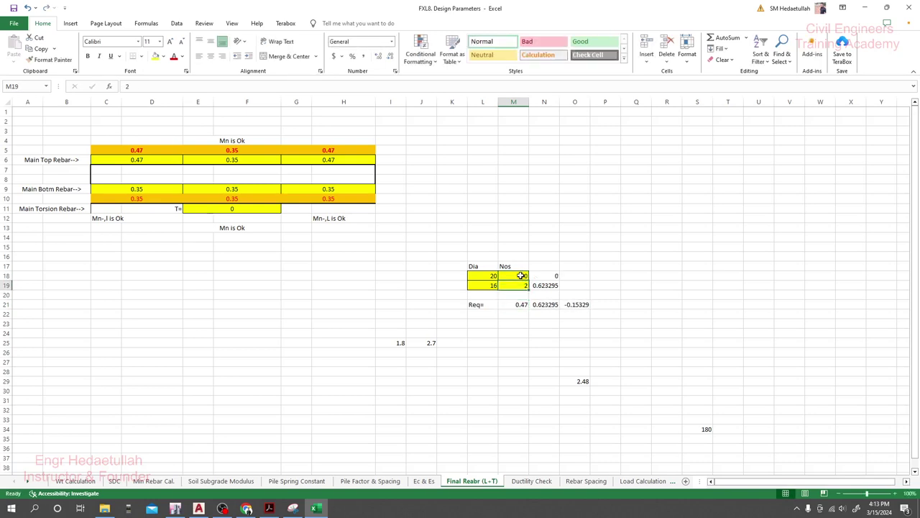
{"action": "left_click", "coordinate": [579, 314]}
{"action": "left_click", "coordinate": [616, 277]}
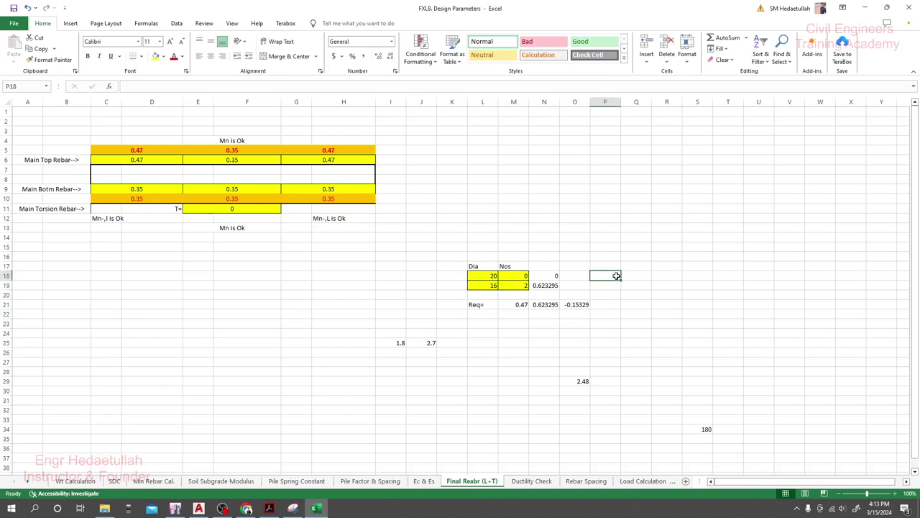
{"action": "left_click", "coordinate": [265, 276]}
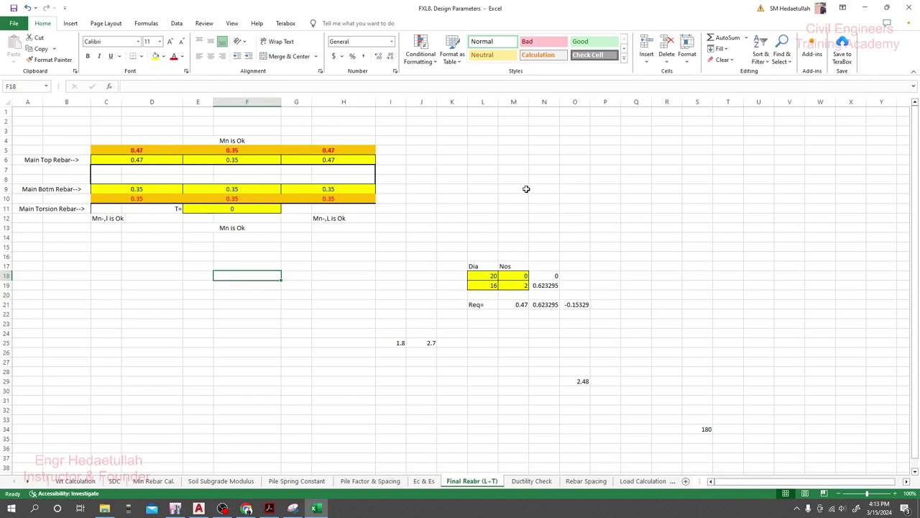
Step: Go to the Ductility Check sheet and set the concrete strength fc to 2.5 ksi
{"action": "left_click", "coordinate": [538, 482]}
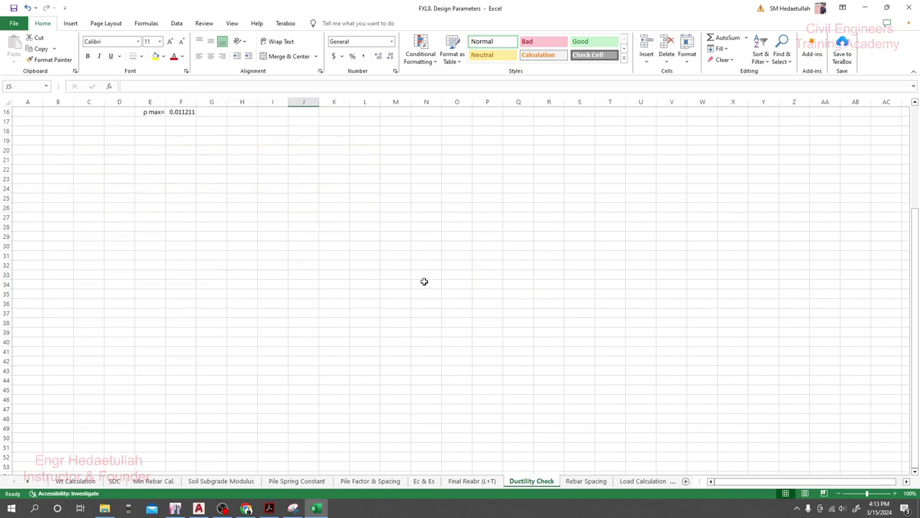
{"action": "scroll", "coordinate": [323, 306], "scroll_direction": "up", "scroll_amount": 2}
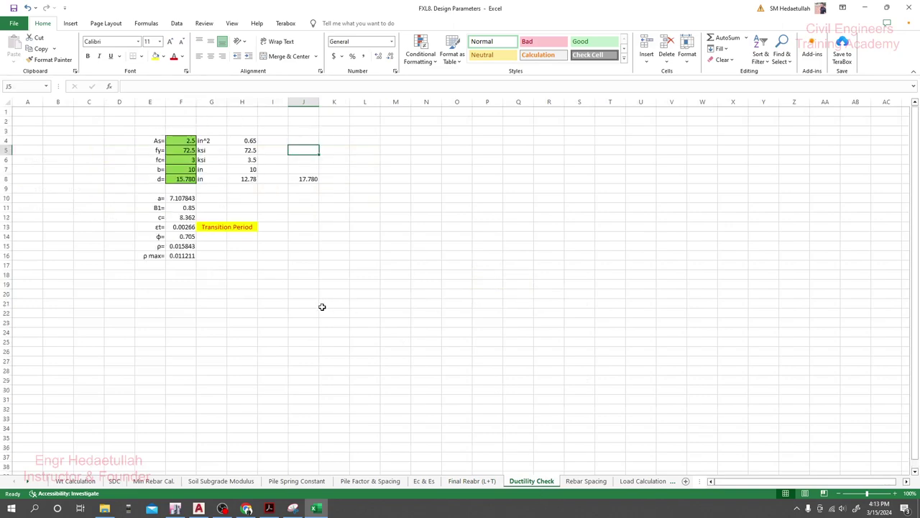
{"action": "left_click", "coordinate": [184, 141]}
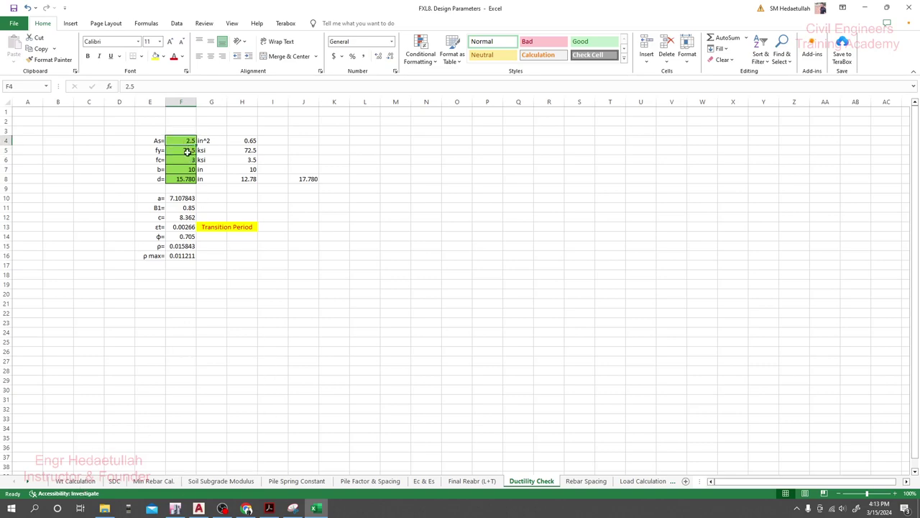
{"action": "left_click", "coordinate": [188, 151]}
{"action": "left_click", "coordinate": [188, 159]}
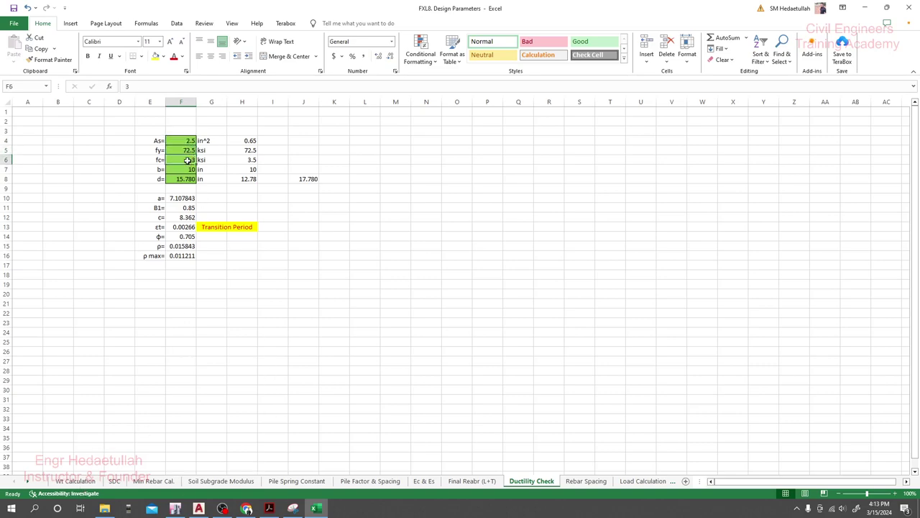
{"action": "type", "text": "2.5"}
{"action": "key", "text": "Return"}
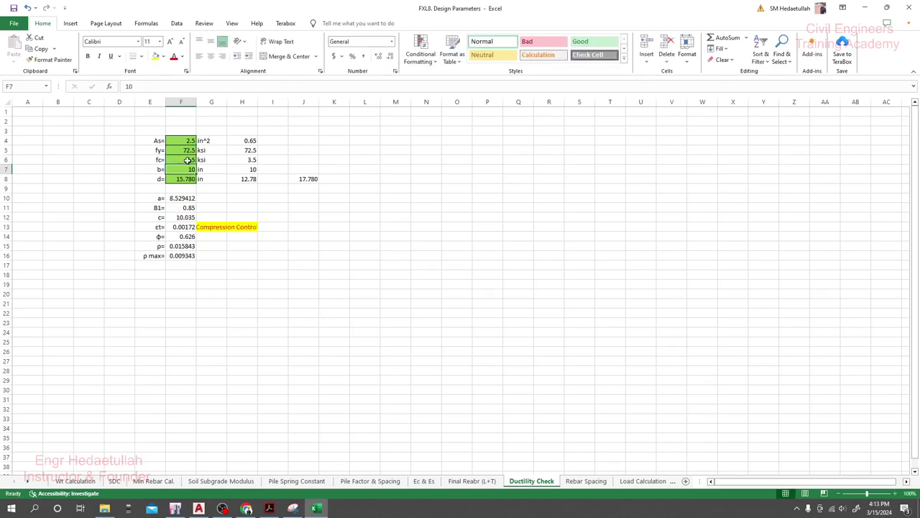
{"action": "key", "text": "Return"}
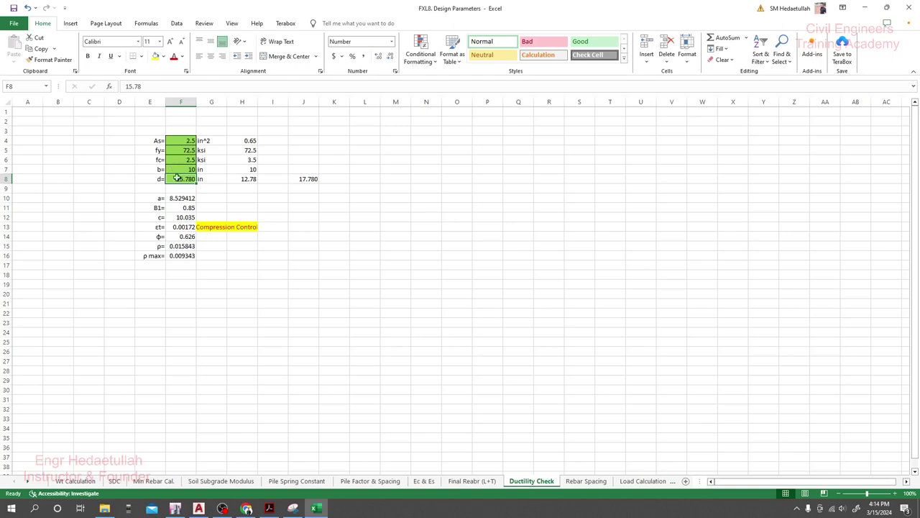
Step: Set the effective depth d to 12.5 in for the ductility check
{"action": "left_click", "coordinate": [210, 187]}
{"action": "left_click", "coordinate": [188, 178]}
{"action": "left_click", "coordinate": [186, 169]}
{"action": "left_click", "coordinate": [186, 178]}
{"action": "type", "text": "12.5"}
{"action": "key", "text": "Return"}
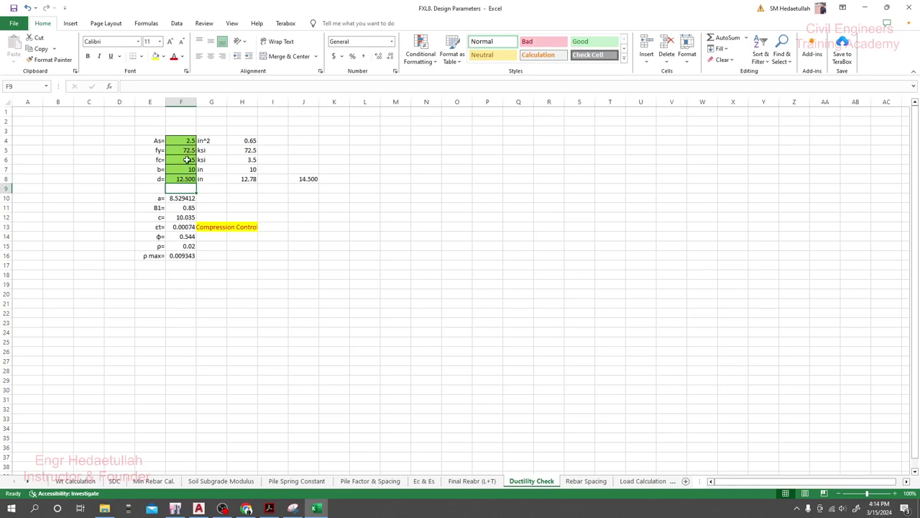
Step: Test the ductility check with steel areas As of 2, 1 and 1.25 in^2
{"action": "left_click", "coordinate": [195, 141]}
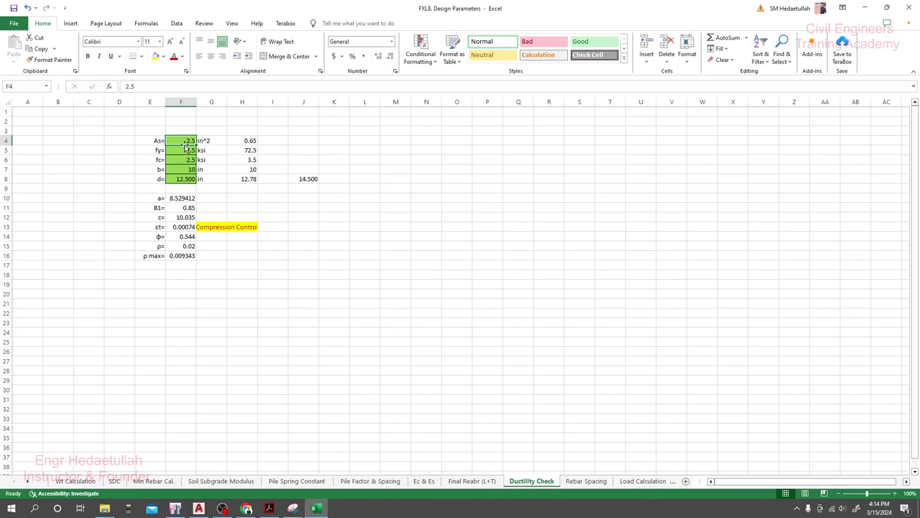
{"action": "type", "text": "2"}
{"action": "key", "text": "Return"}
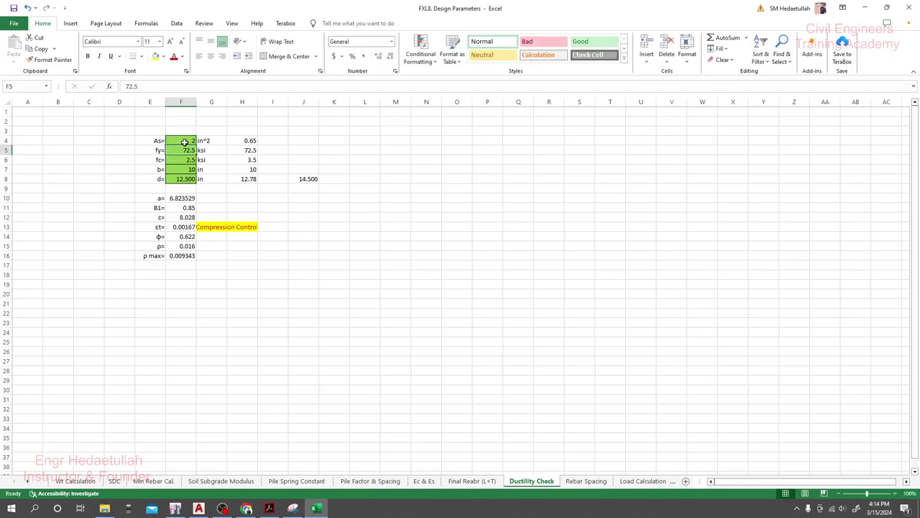
{"action": "left_click", "coordinate": [190, 142]}
{"action": "type", "text": "1"}
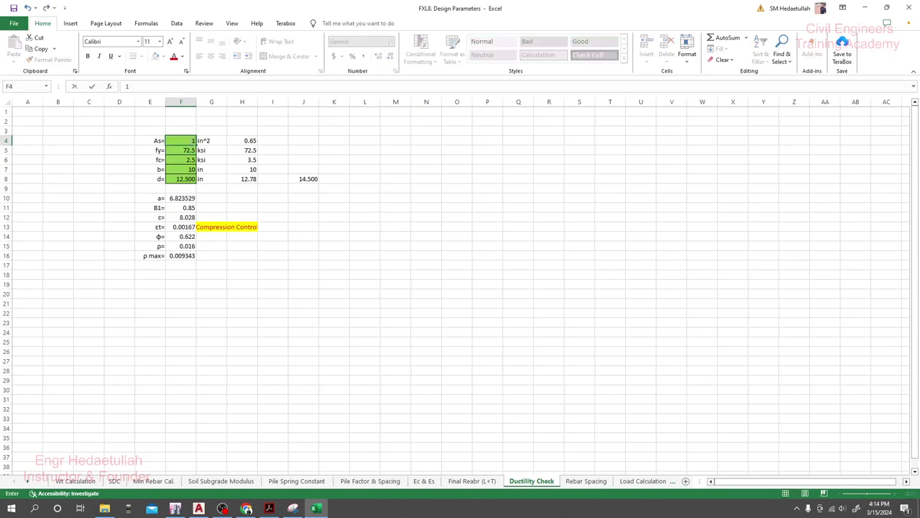
{"action": "key", "text": "Return"}
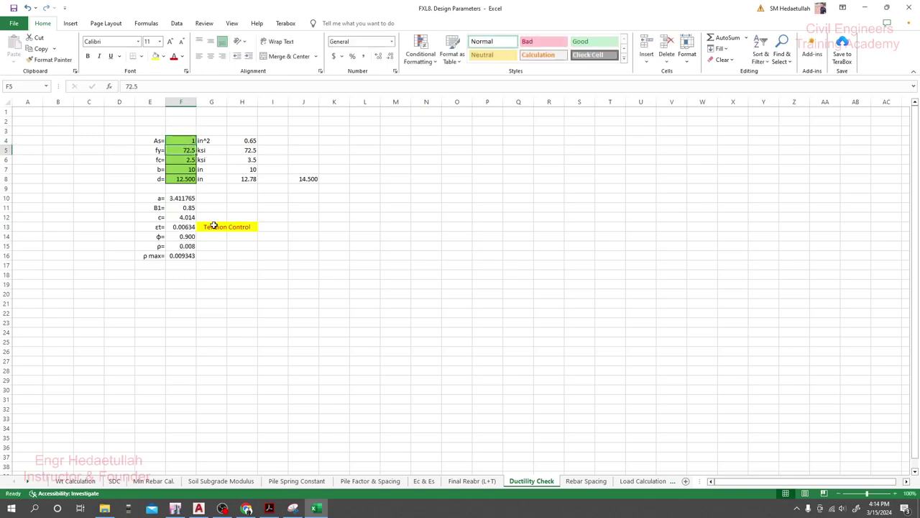
{"action": "left_click", "coordinate": [186, 141]}
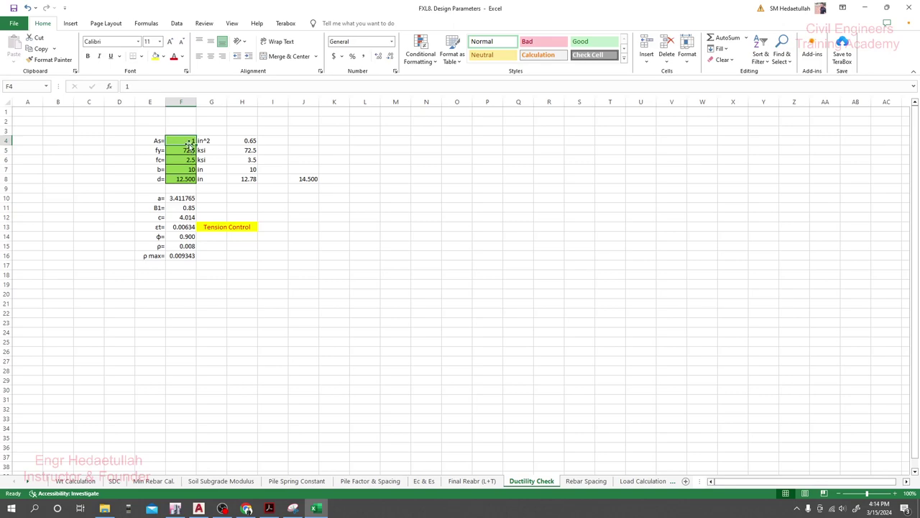
{"action": "type", "text": "1.25"}
{"action": "key", "text": "Return"}
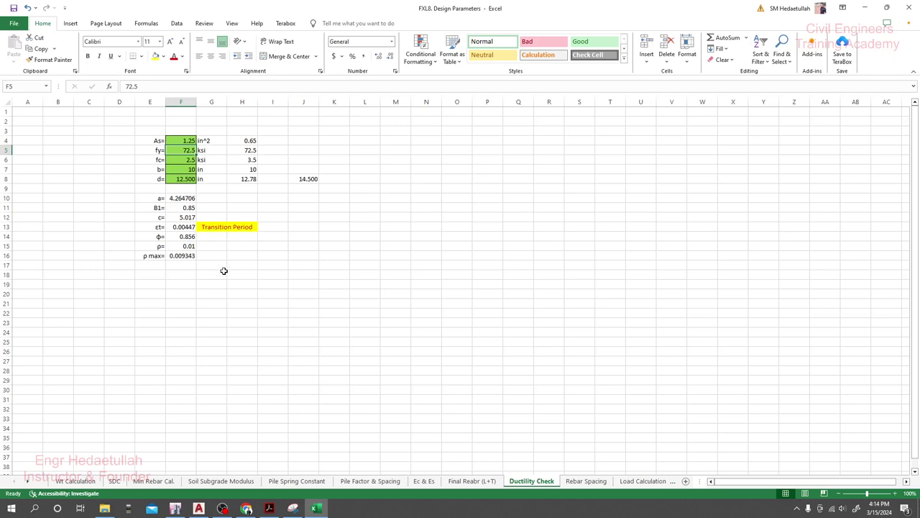
Step: Set the steel area As to 0.623 in^2 in the ductility check
{"action": "left_click", "coordinate": [178, 140]}
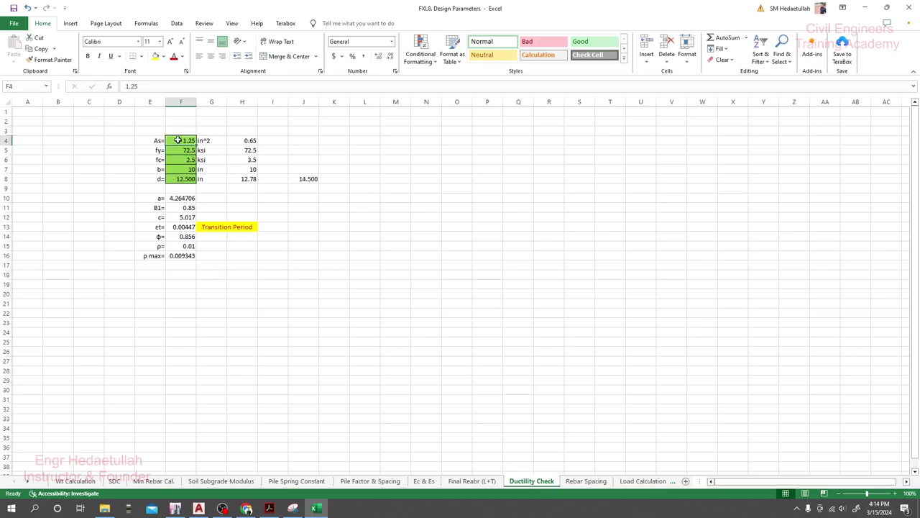
{"action": "type", "text": "0.4"}
{"action": "key", "text": "BackSpace"}
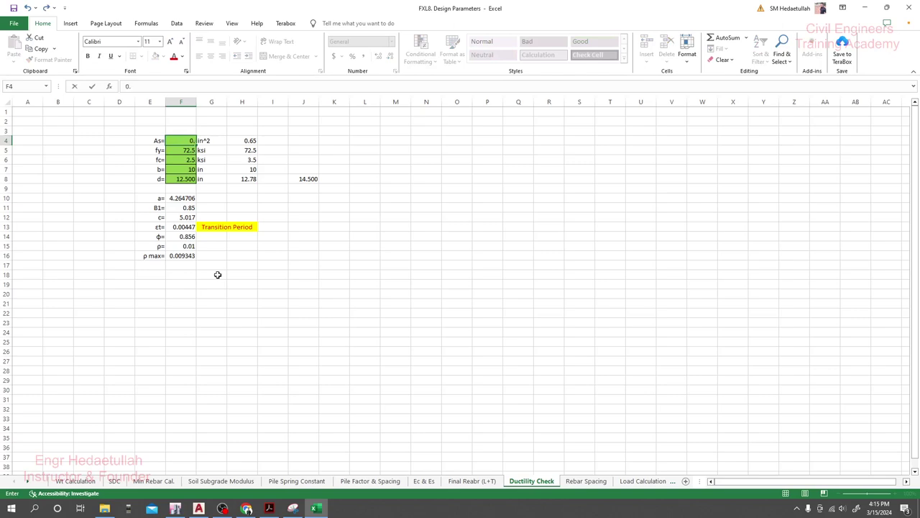
{"action": "type", "text": "623"}
{"action": "key", "text": "Return"}
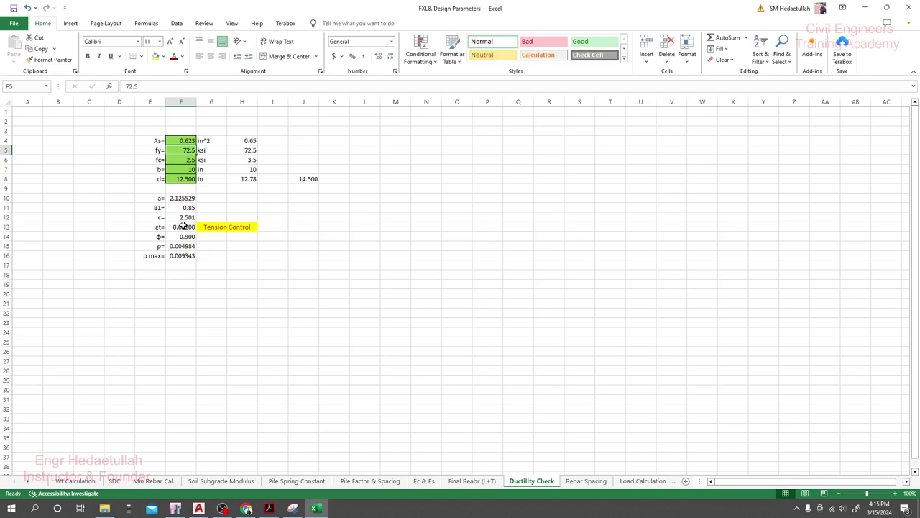
Step: Try a steel area As of 0.93 in^2 in the ductility check
{"action": "left_click", "coordinate": [185, 141]}
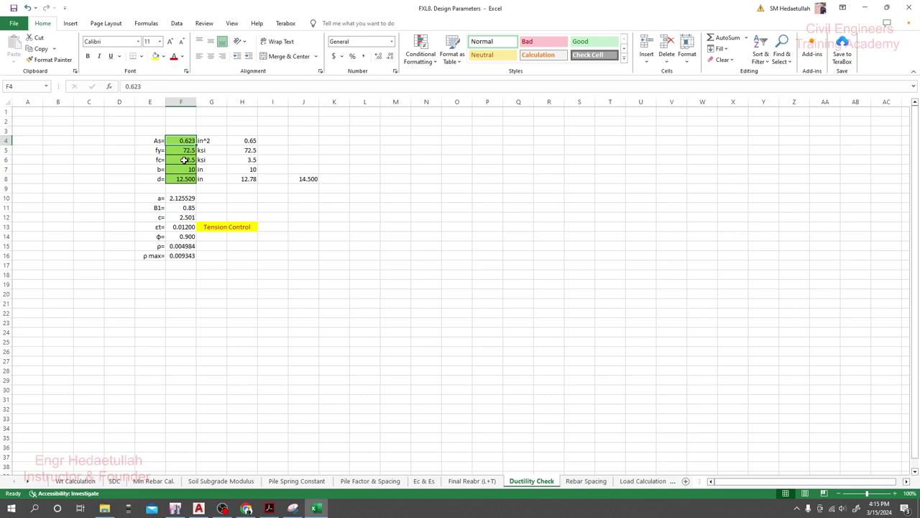
{"action": "type", "text": "0.93"}
{"action": "key", "text": "Return"}
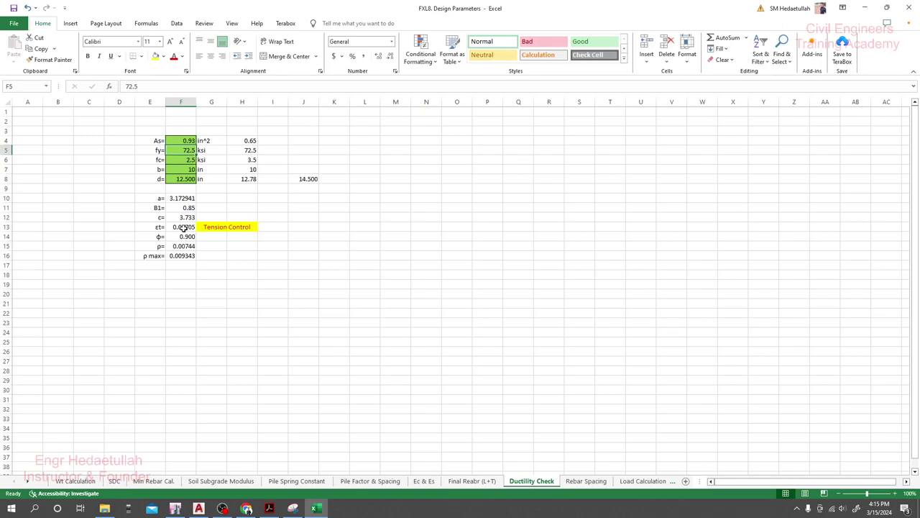
Step: Test the ductility check with concrete strengths fc of 3 ksi and 2 ksi
{"action": "left_click", "coordinate": [323, 240]}
{"action": "left_click", "coordinate": [180, 159]}
{"action": "type", "text": "3"}
{"action": "key", "text": "Return"}
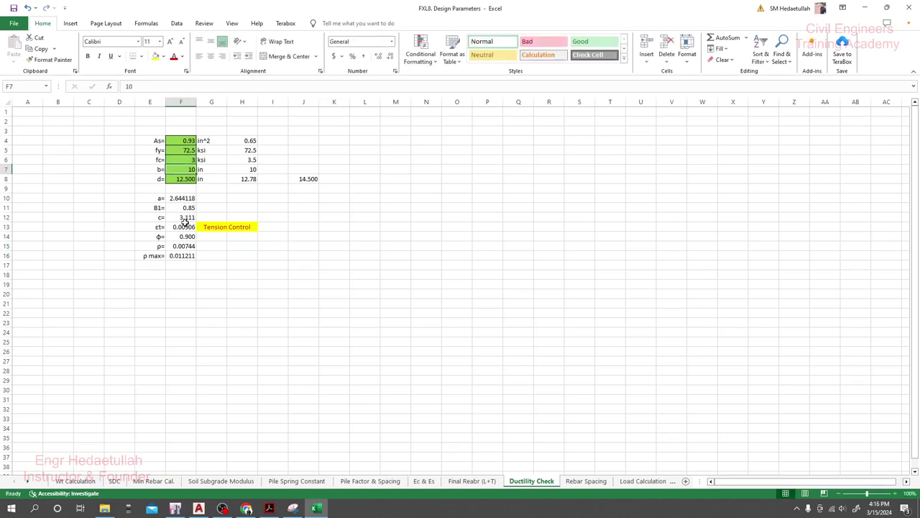
{"action": "left_click", "coordinate": [190, 160]}
{"action": "type", "text": "2"}
{"action": "key", "text": "Return"}
{"action": "type", "text": "+"}
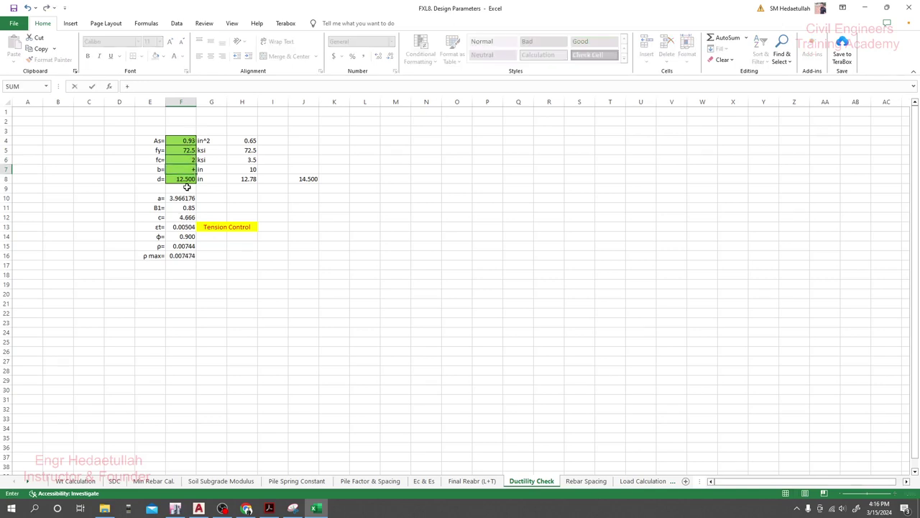
{"action": "key", "text": "Escape"}
{"action": "left_click", "coordinate": [242, 199]}
Step: Try an effective depth d of 10 in in the ductility check
{"action": "left_click", "coordinate": [193, 180]}
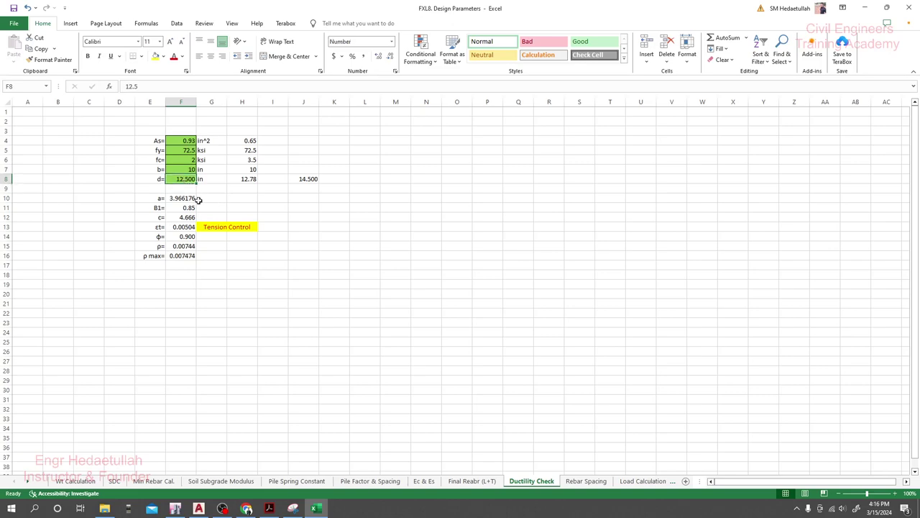
{"action": "type", "text": "10"}
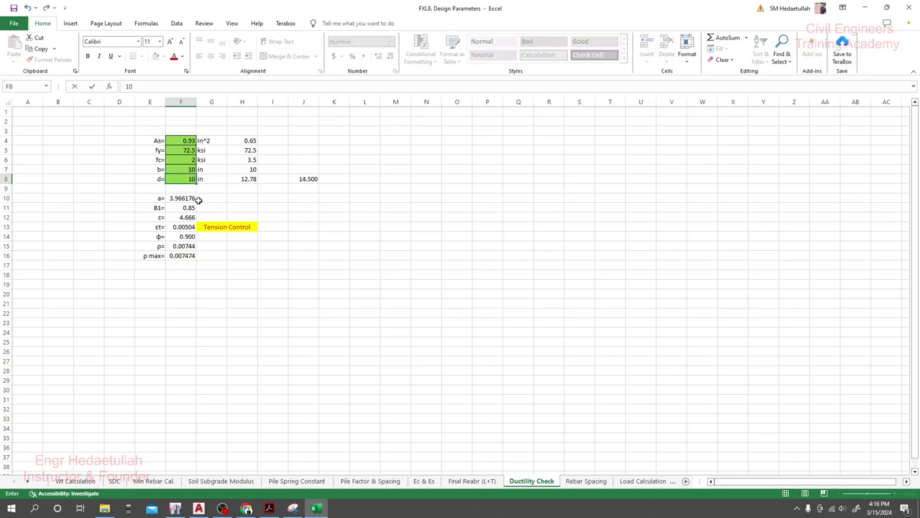
{"action": "key", "text": "Return"}
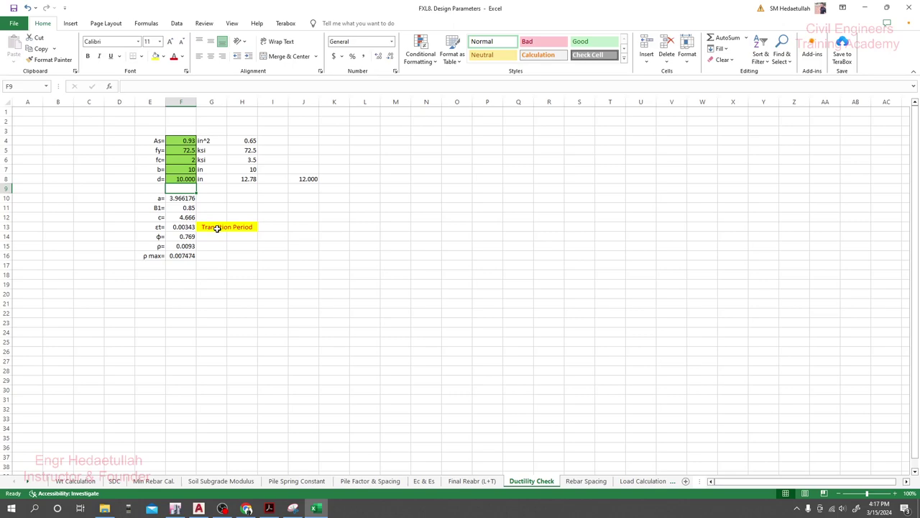
{"action": "left_click", "coordinate": [210, 323]}
Step: Return the steel area As to 0.623 in^2 and the effective depth d to 12.5 in
{"action": "left_click", "coordinate": [187, 141]}
{"action": "type", "text": "0."}
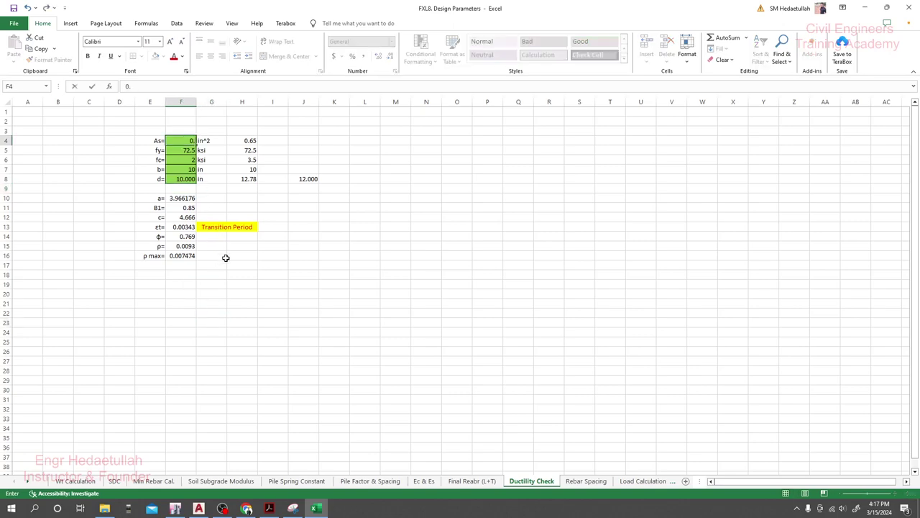
{"action": "type", "text": "623"}
{"action": "key", "text": "Return"}
{"action": "key", "text": "Return"}
{"action": "key", "text": "Return"}
{"action": "key", "text": "Return"}
{"action": "type", "text": "12.5"}
{"action": "key", "text": "Return"}
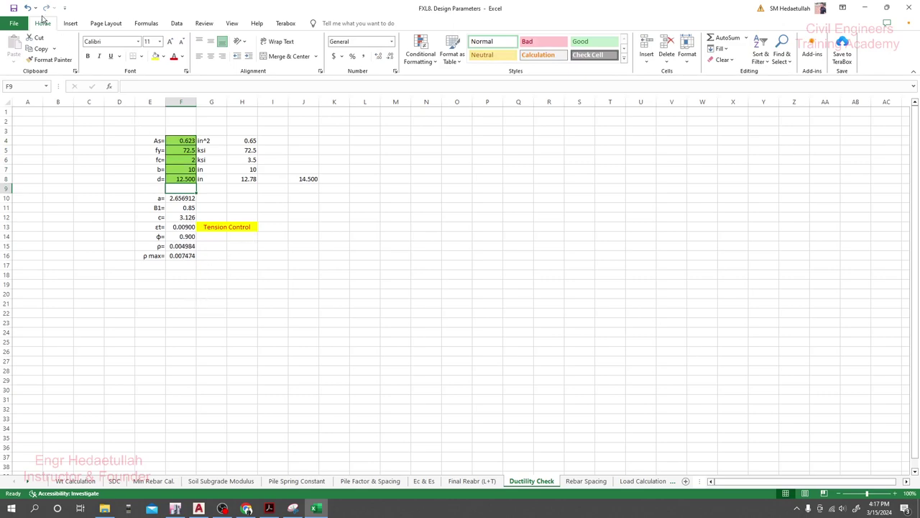
Step: Set the concrete strength fc to 2.8 ksi in the ductility check
{"action": "left_click", "coordinate": [185, 158]}
{"action": "type", "text": "2.8"}
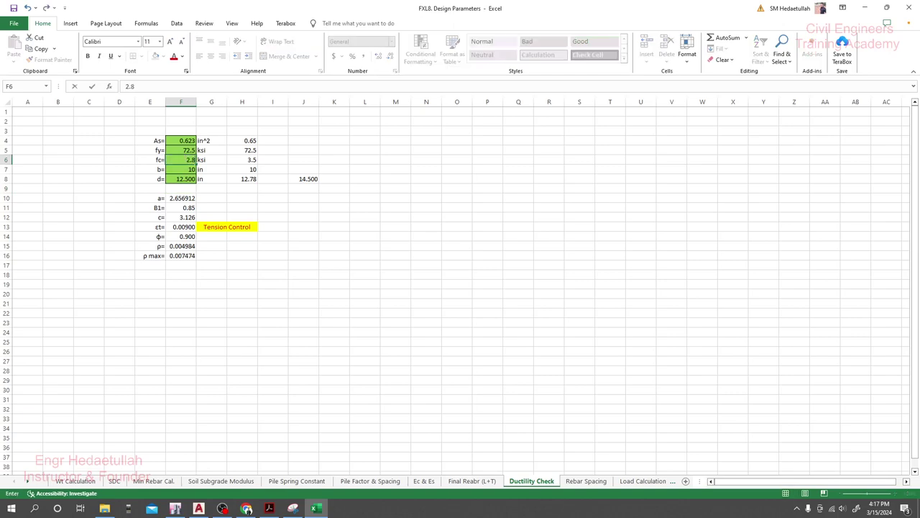
{"action": "key", "text": "Return"}
{"action": "left_click", "coordinate": [230, 307]}
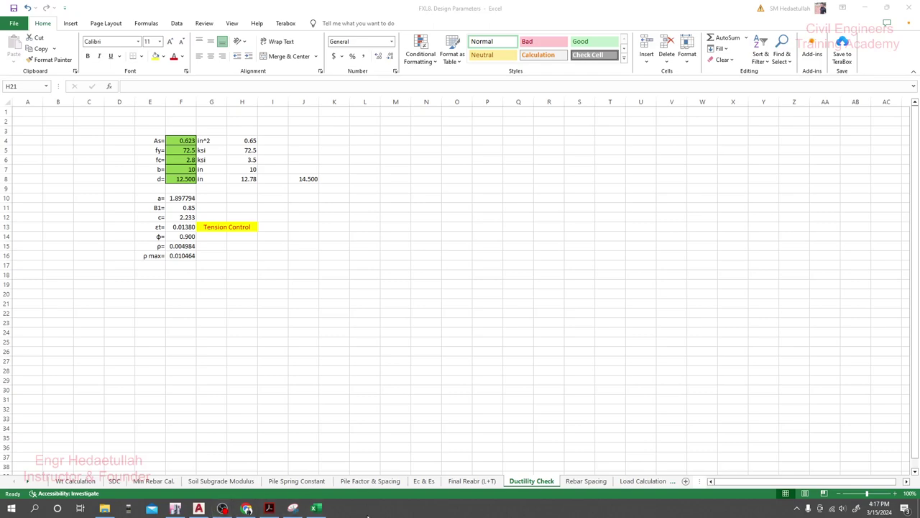
{"action": "left_click", "coordinate": [530, 7]}
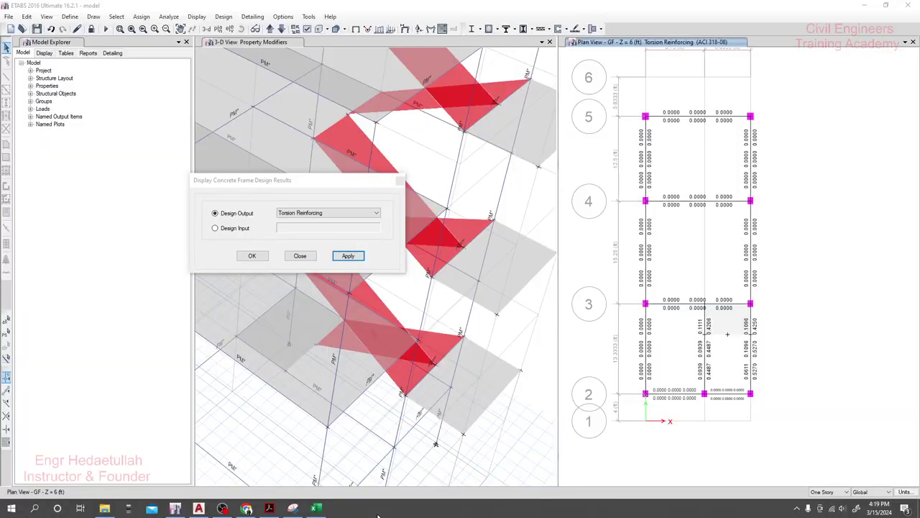
{"action": "left_click", "coordinate": [314, 509]}
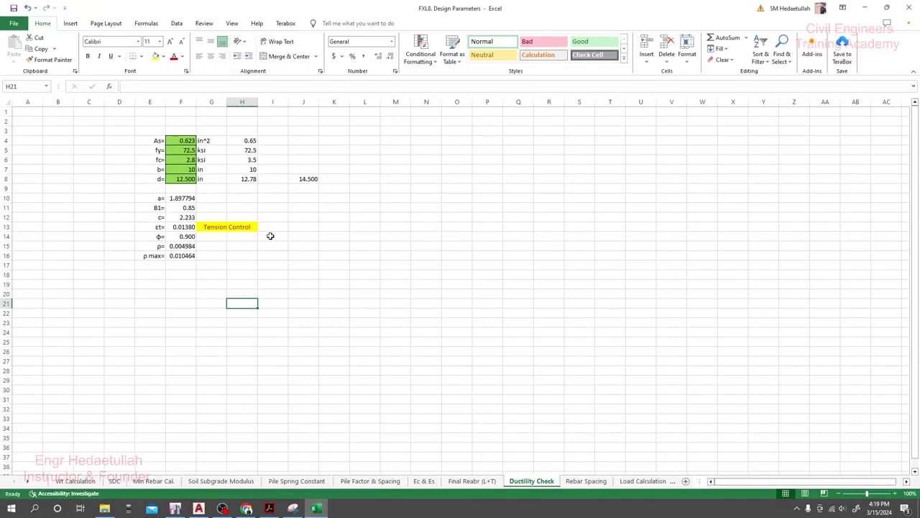
{"action": "left_click", "coordinate": [362, 253]}
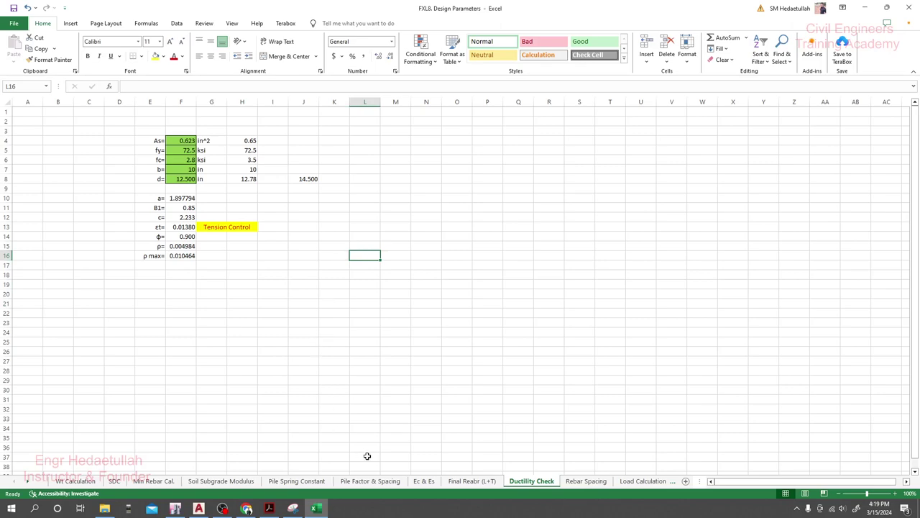
Step: Open the E1 Shear Reinforcement Calculation for beam workbook from the E. Detailing and rebar Calculation folder and save it
{"action": "left_click", "coordinate": [105, 508]}
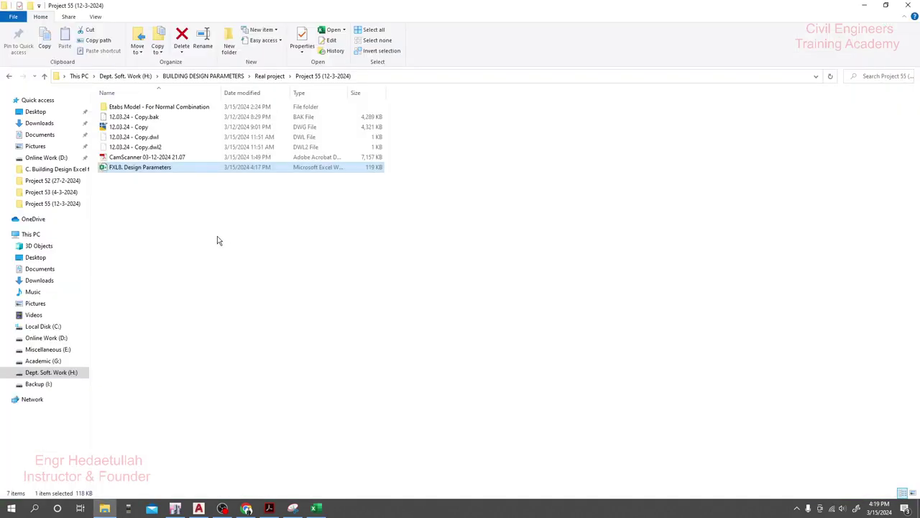
{"action": "left_click", "coordinate": [54, 168]}
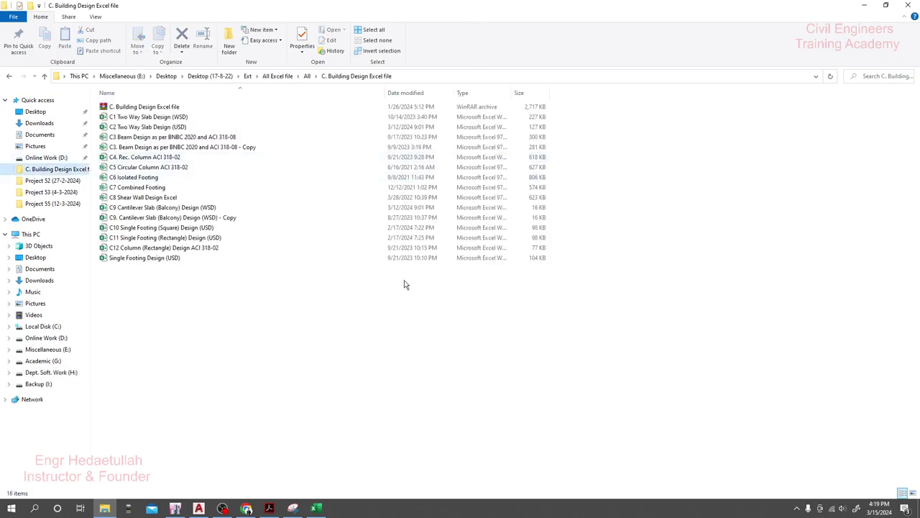
{"action": "left_click", "coordinate": [308, 76]}
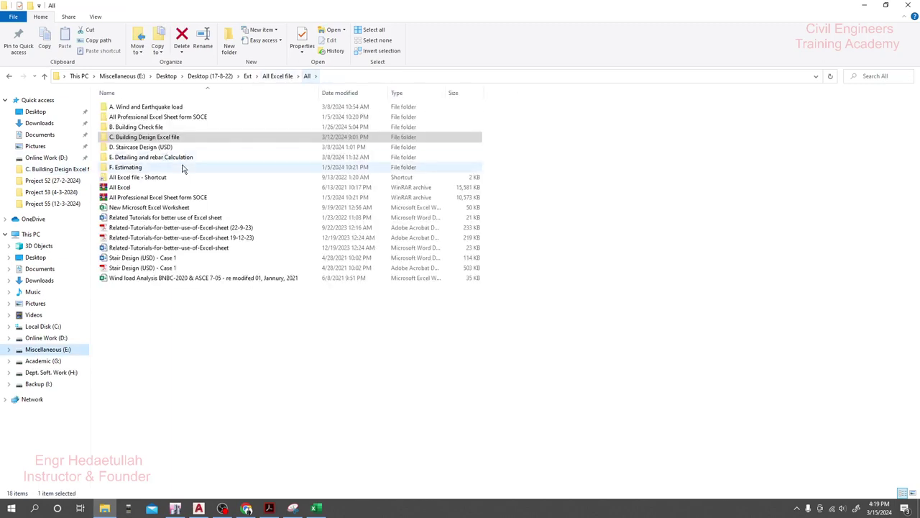
{"action": "left_click", "coordinate": [165, 158]}
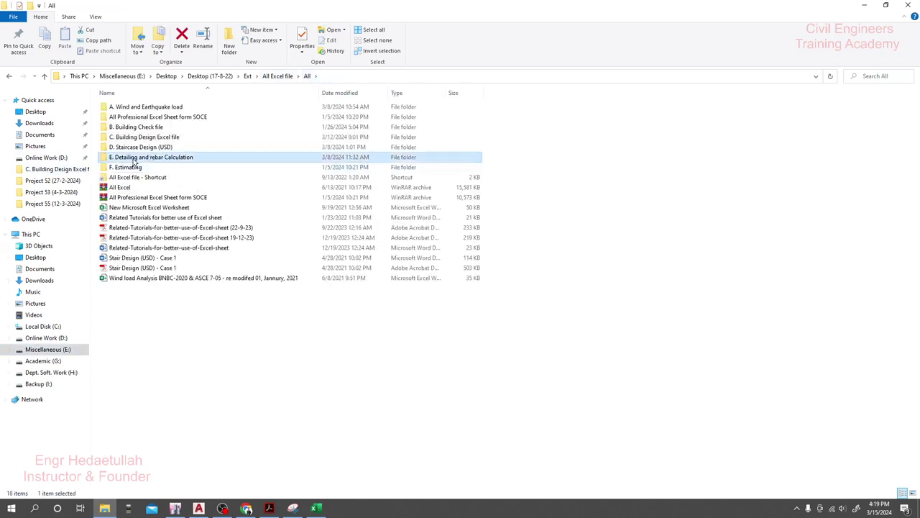
{"action": "double_click", "coordinate": [161, 160]}
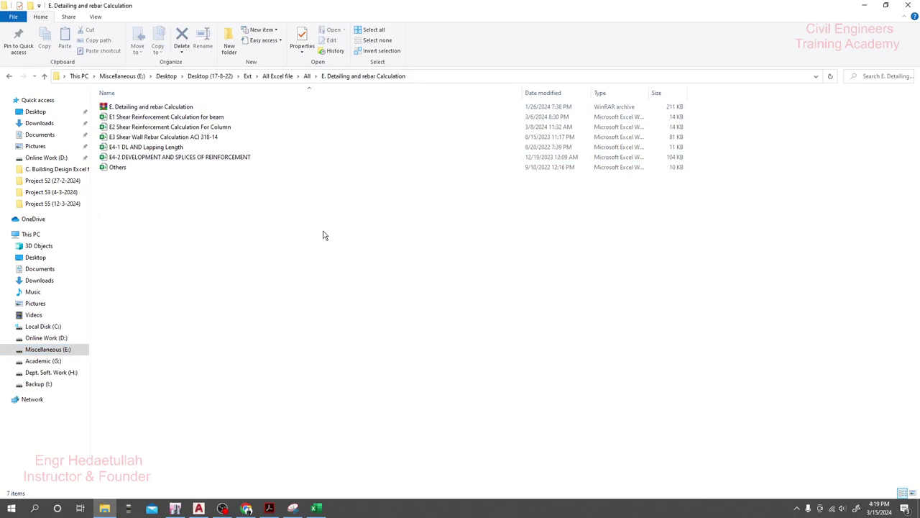
{"action": "left_click", "coordinate": [140, 118]}
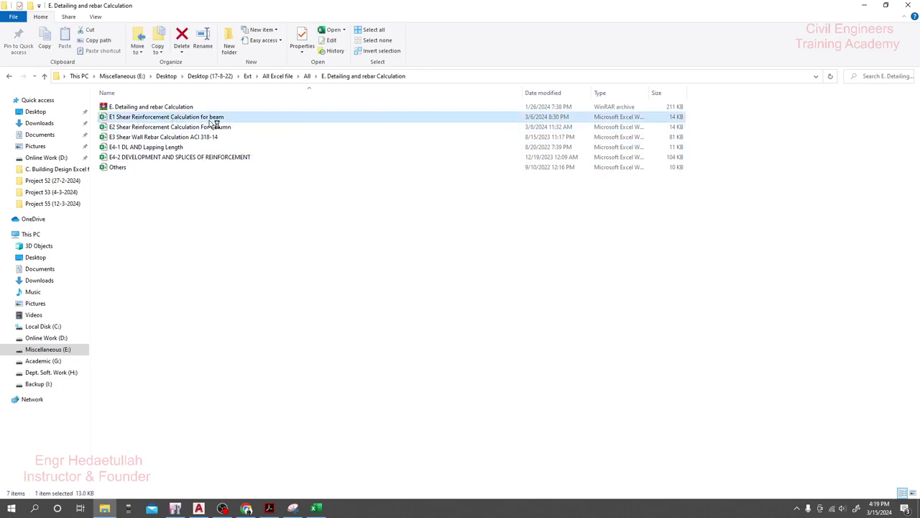
{"action": "key", "text": "alt+Tab"}
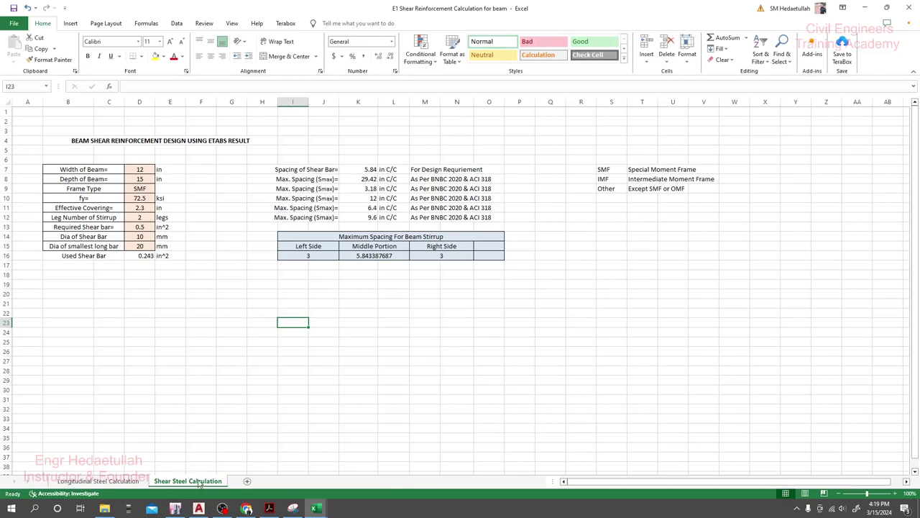
{"action": "left_click", "coordinate": [211, 340]}
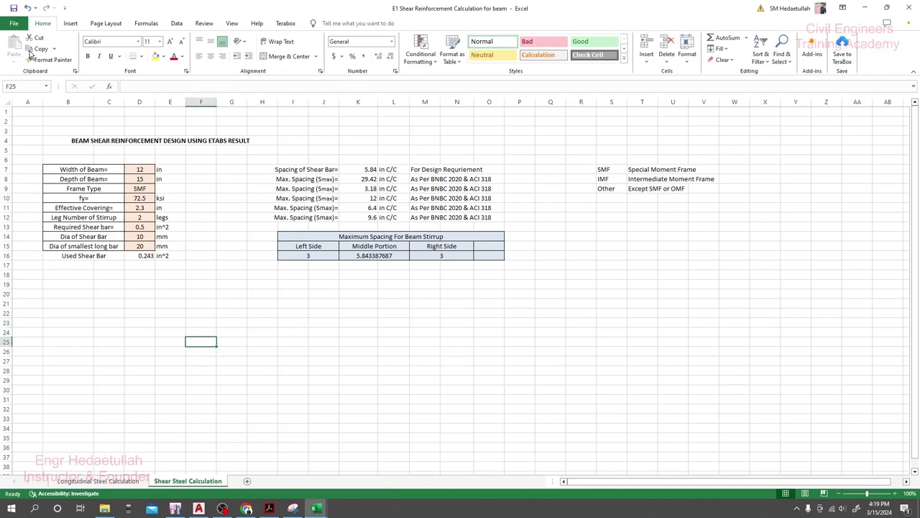
{"action": "left_click", "coordinate": [13, 8]}
{"action": "left_click", "coordinate": [230, 331]}
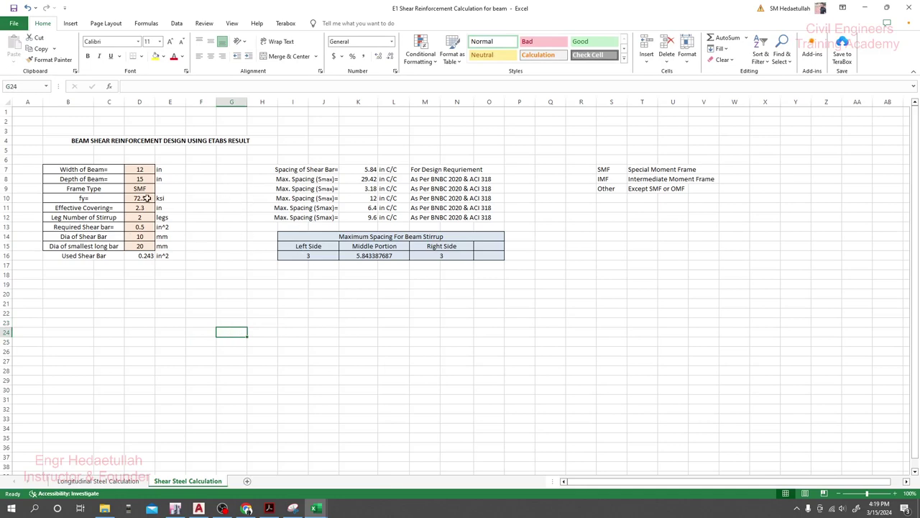
Step: Set the beam width to 10 in and the frame type to Other in the shear steel calculation
{"action": "left_click", "coordinate": [140, 170]}
{"action": "type", "text": "10"}
{"action": "key", "text": "Return"}
{"action": "key", "text": "Return"}
{"action": "left_click", "coordinate": [159, 188]}
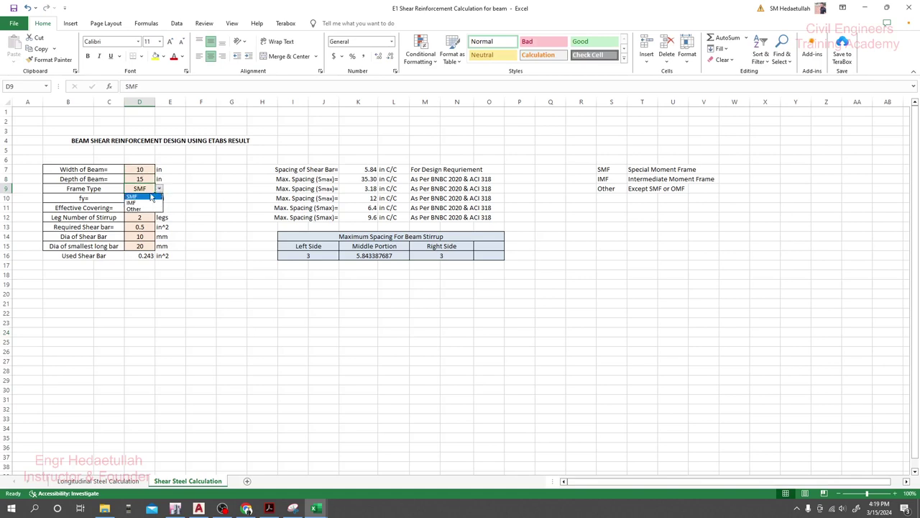
{"action": "left_click", "coordinate": [138, 208]}
{"action": "left_click", "coordinate": [209, 343]}
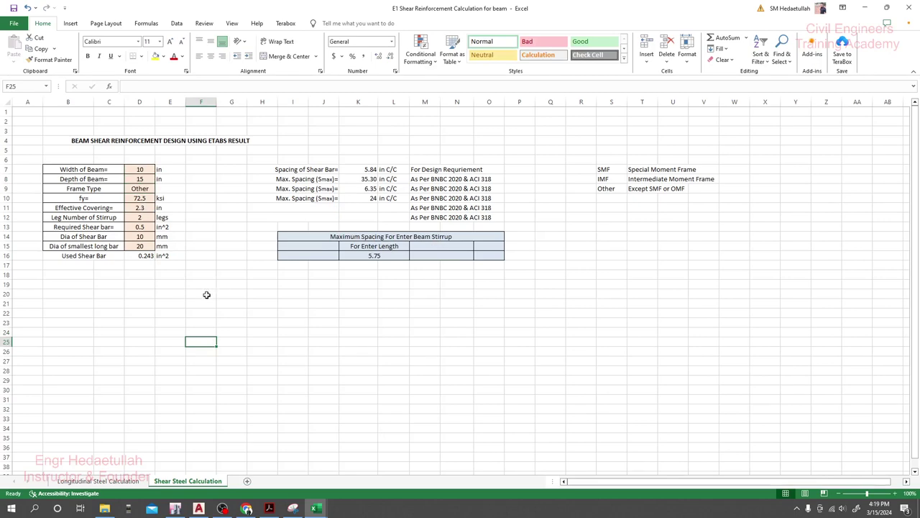
Step: Review the remaining shear inputs and display the Shear Plus Torsion Reinforcing results on the GF plan in ETABS
{"action": "left_click", "coordinate": [146, 197]}
{"action": "left_click", "coordinate": [146, 208]}
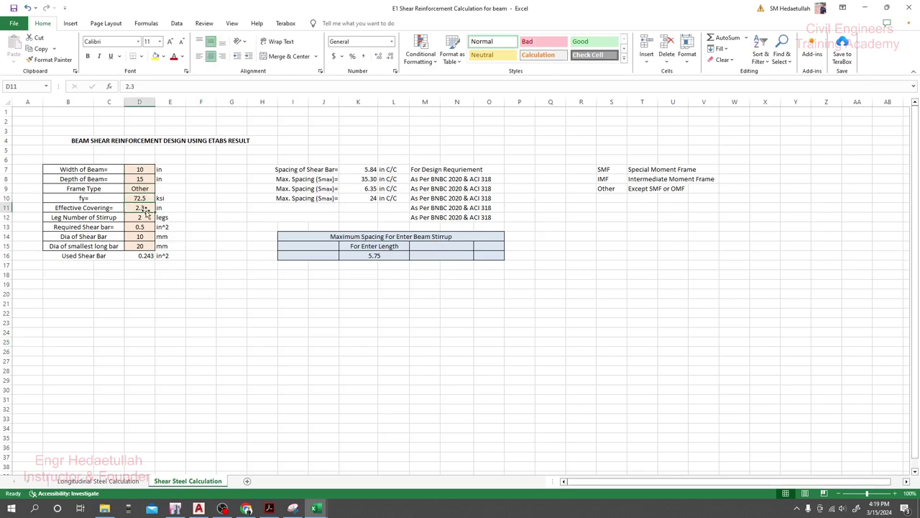
{"action": "left_click", "coordinate": [146, 218]}
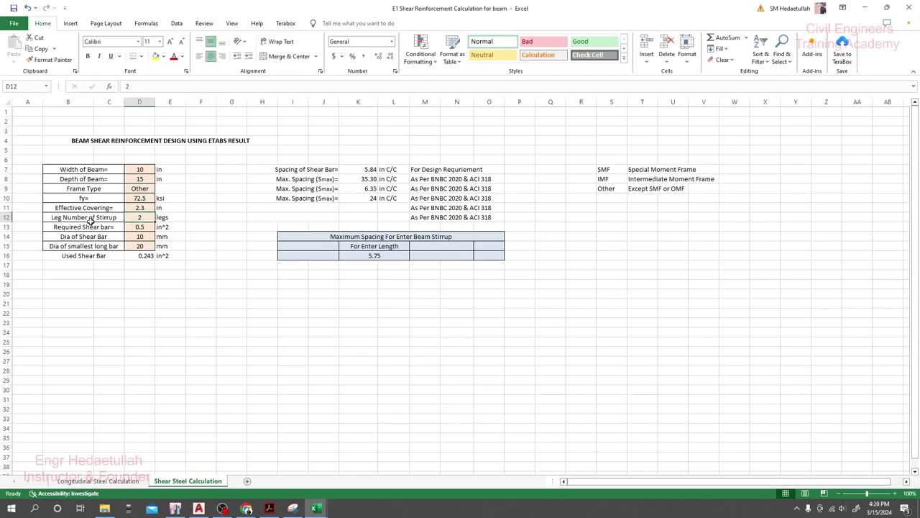
{"action": "left_click", "coordinate": [144, 227]}
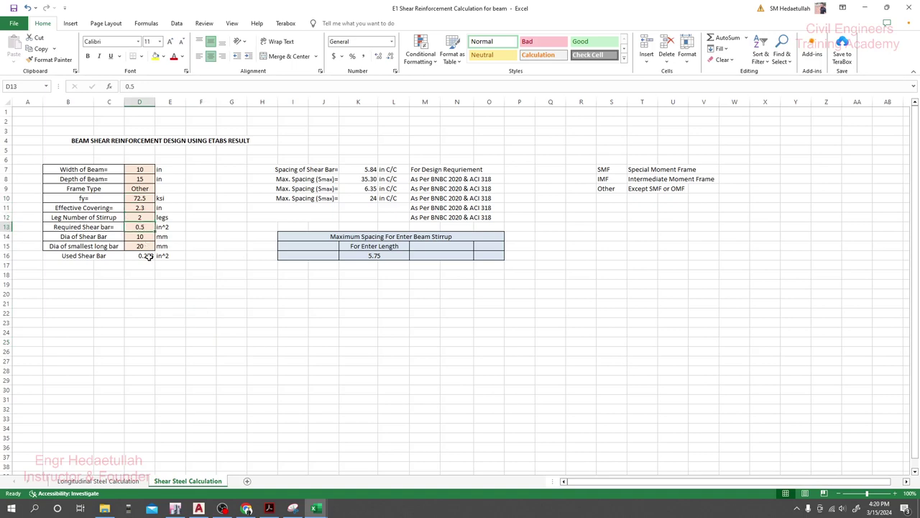
{"action": "left_click", "coordinate": [175, 508]}
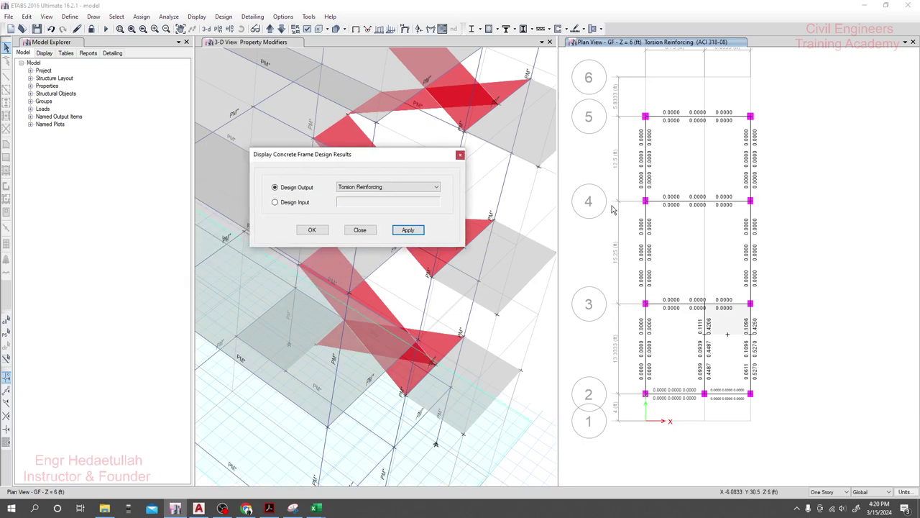
{"action": "left_click", "coordinate": [386, 187]}
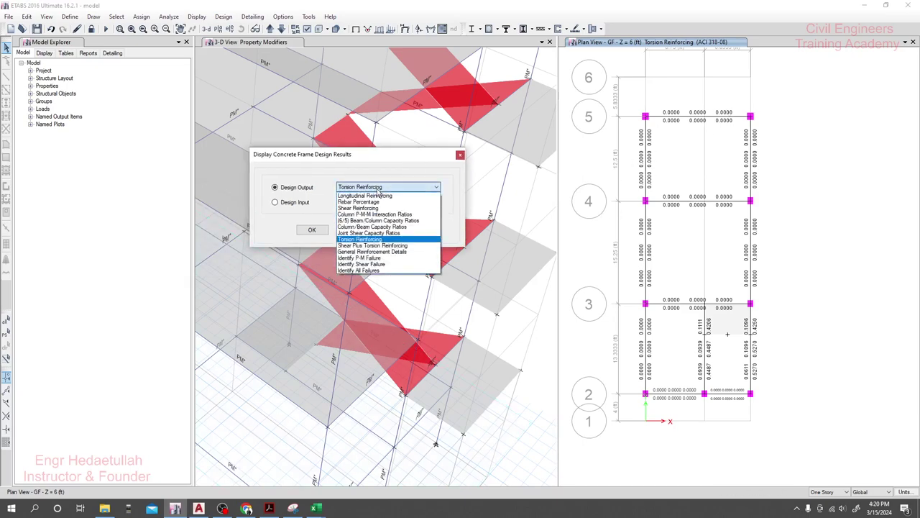
{"action": "left_click", "coordinate": [393, 246]}
{"action": "left_click", "coordinate": [408, 229]}
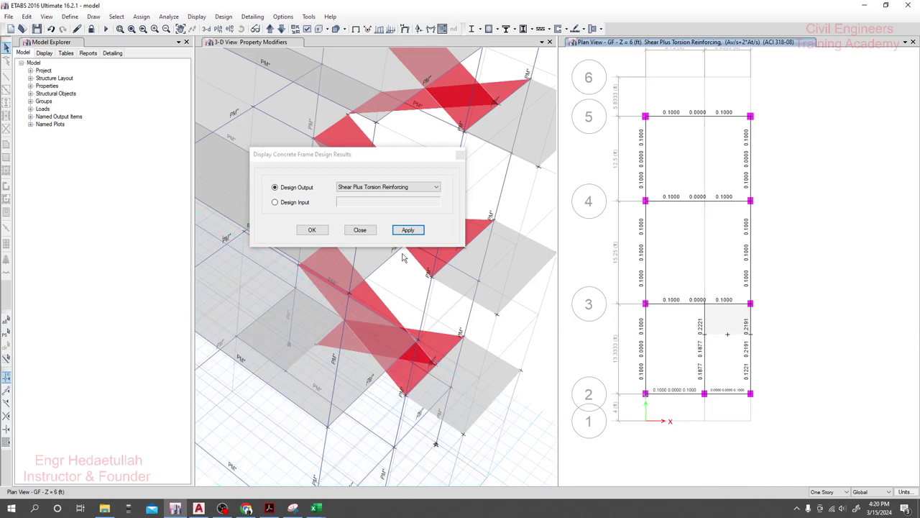
Step: Switch to the E1 shear workbook in Excel and set the required shear bar area to 0.3 in^2
{"action": "mouse_move", "coordinate": [317, 508]}
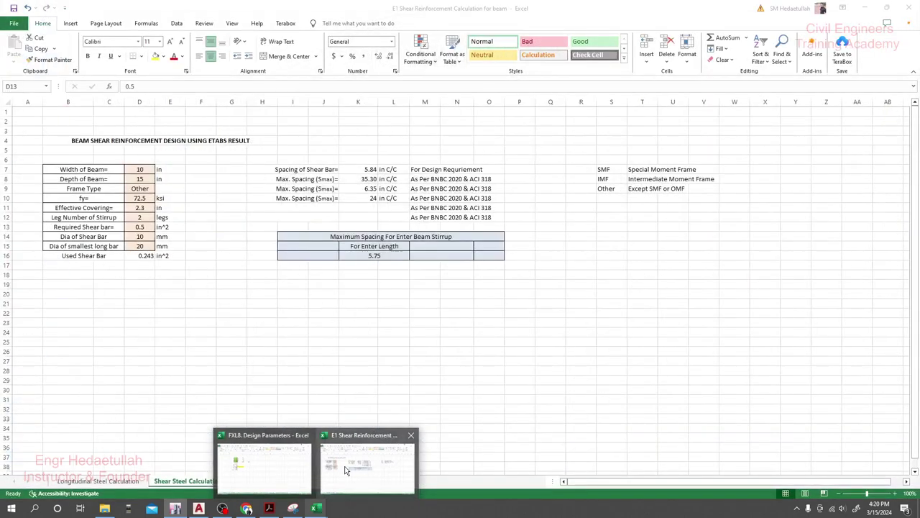
{"action": "left_click", "coordinate": [345, 470]}
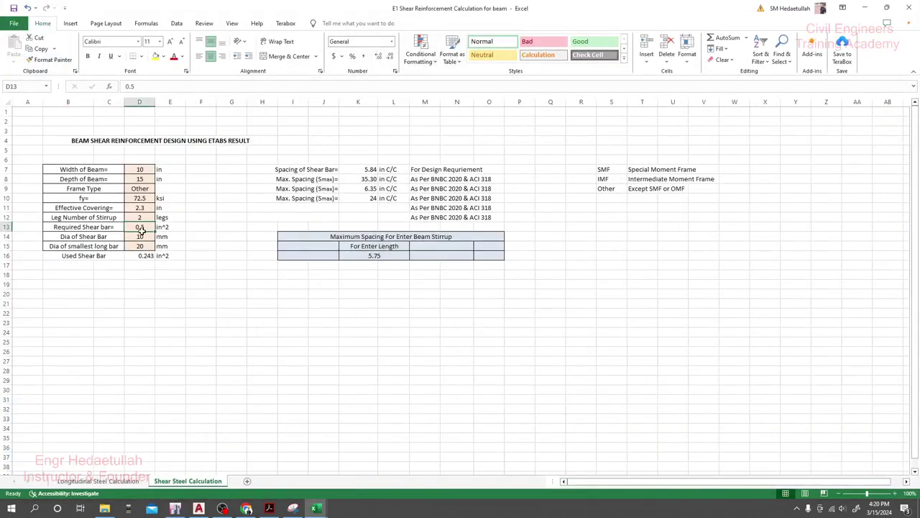
{"action": "type", "text": "0.3"}
{"action": "key", "text": "Return"}
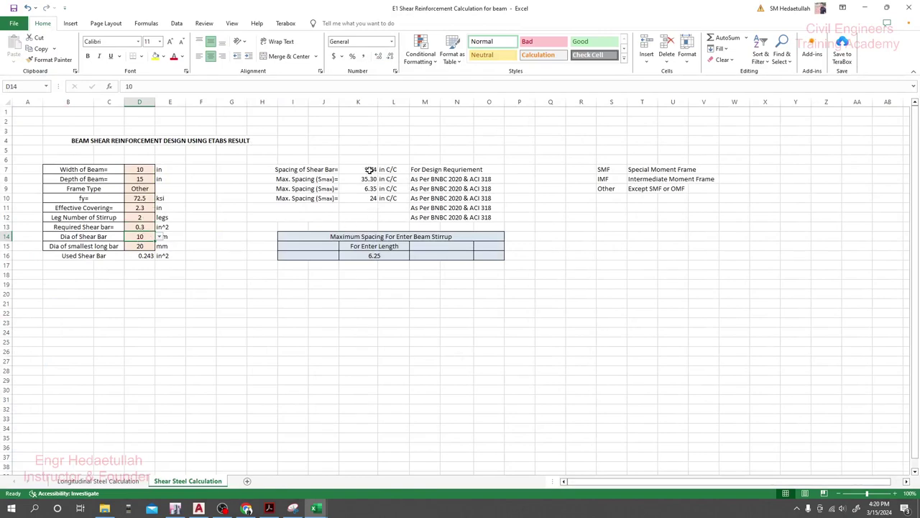
{"action": "left_click", "coordinate": [107, 292]}
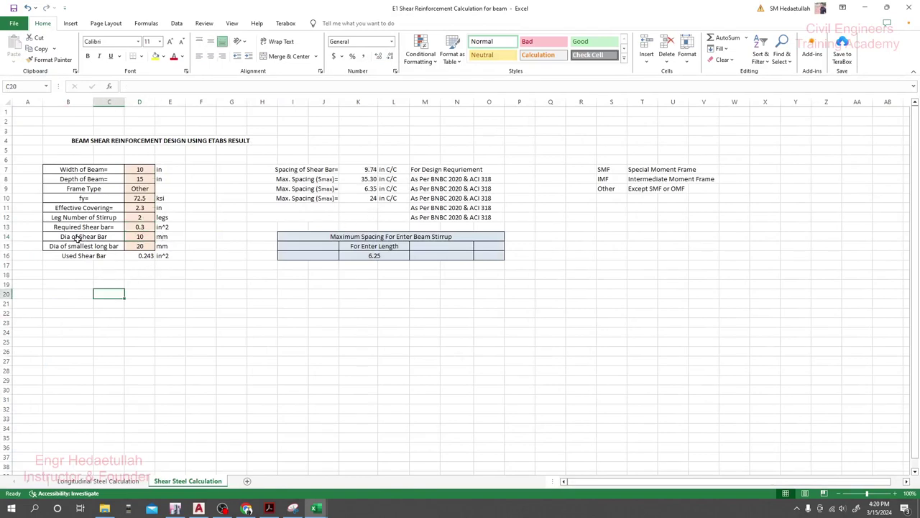
Step: Set the diameter of the smallest longitudinal bar to 16 mm and save the workbook
{"action": "left_click", "coordinate": [151, 238]}
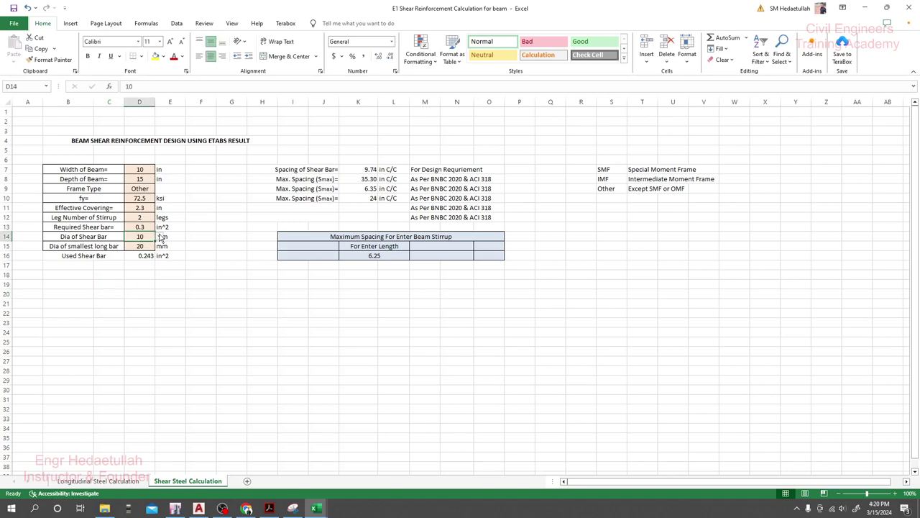
{"action": "left_click", "coordinate": [159, 247]}
{"action": "left_click", "coordinate": [160, 247]}
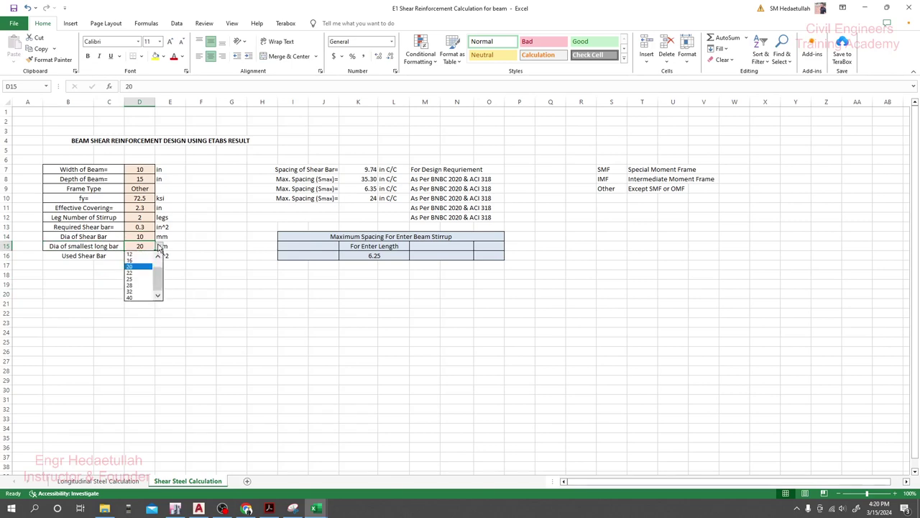
{"action": "left_click", "coordinate": [138, 260]}
{"action": "left_click", "coordinate": [230, 272]}
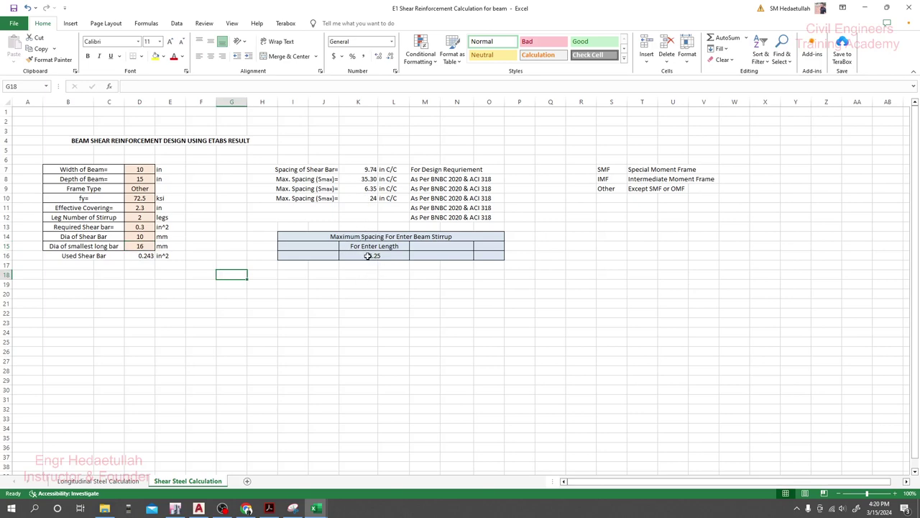
{"action": "left_click", "coordinate": [369, 293]}
{"action": "left_click", "coordinate": [13, 9]}
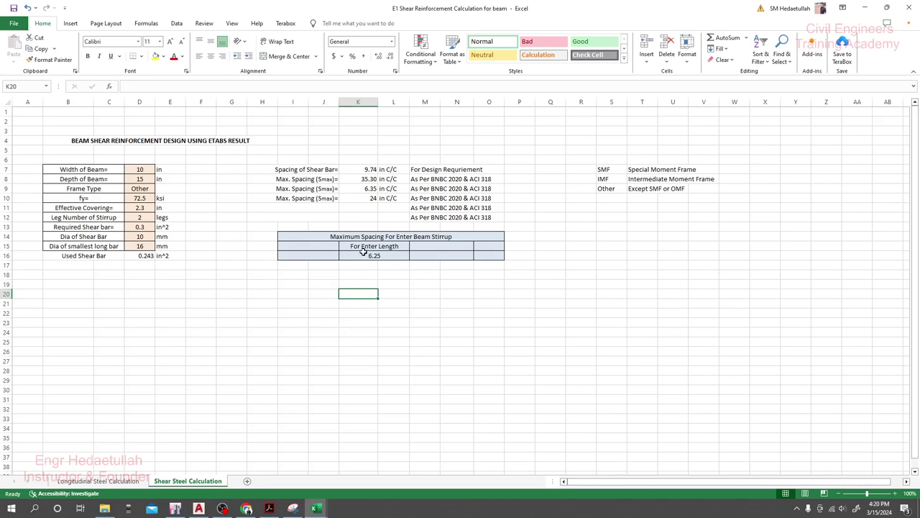
Step: Test the stirrup spacing with the frame types IMF and SMF, and return the frame type to Other
{"action": "left_click", "coordinate": [146, 190]}
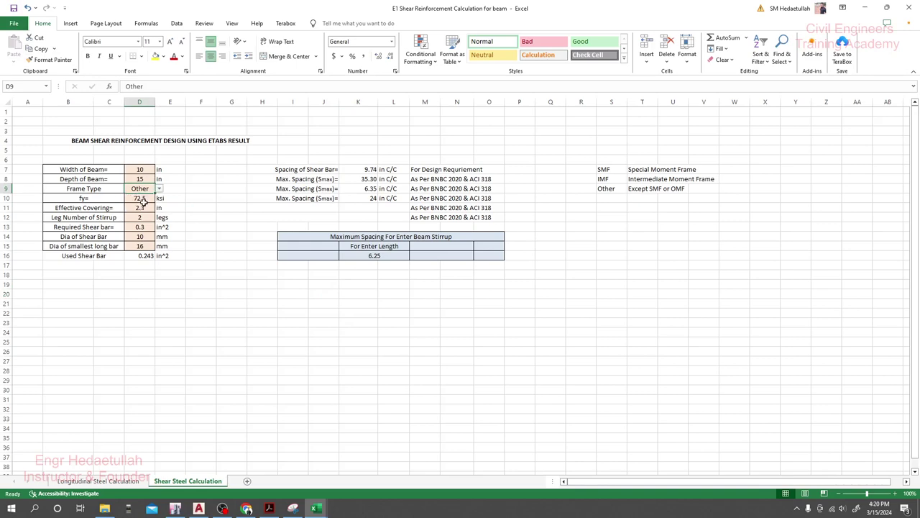
{"action": "left_click", "coordinate": [144, 204]}
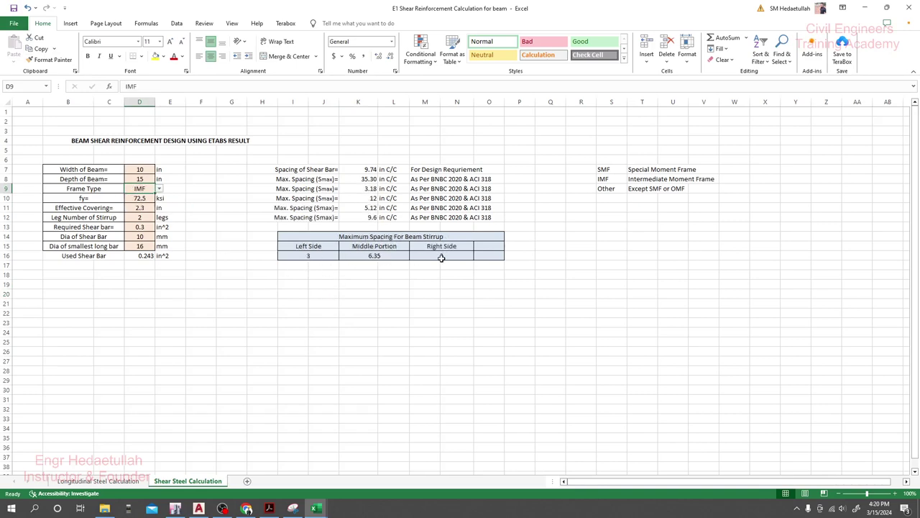
{"action": "left_click", "coordinate": [159, 189]}
{"action": "left_click", "coordinate": [138, 196]}
{"action": "left_click", "coordinate": [159, 189]}
{"action": "left_click", "coordinate": [140, 216]}
{"action": "left_click", "coordinate": [346, 310]}
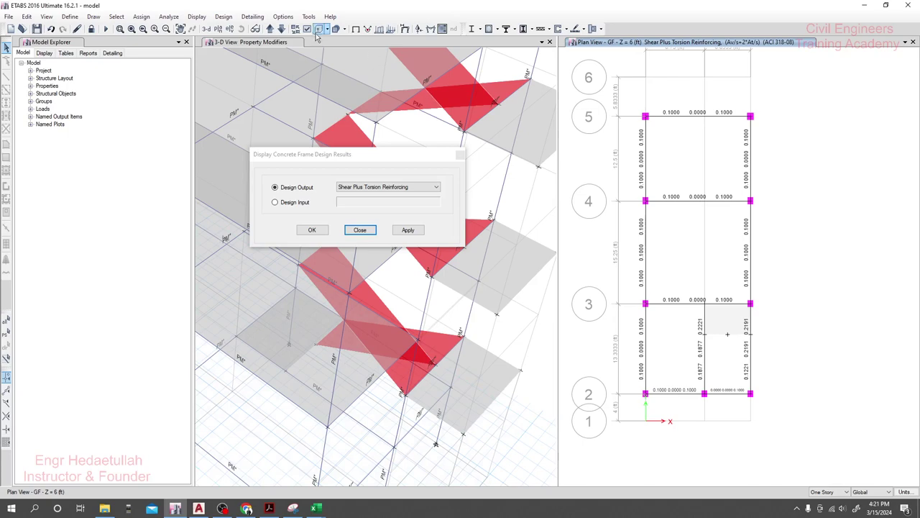
Step: Switch the ETABS plan view up to Story1 to examine its Shear Plus Torsion Reinforcing results
{"action": "left_click", "coordinate": [270, 29]}
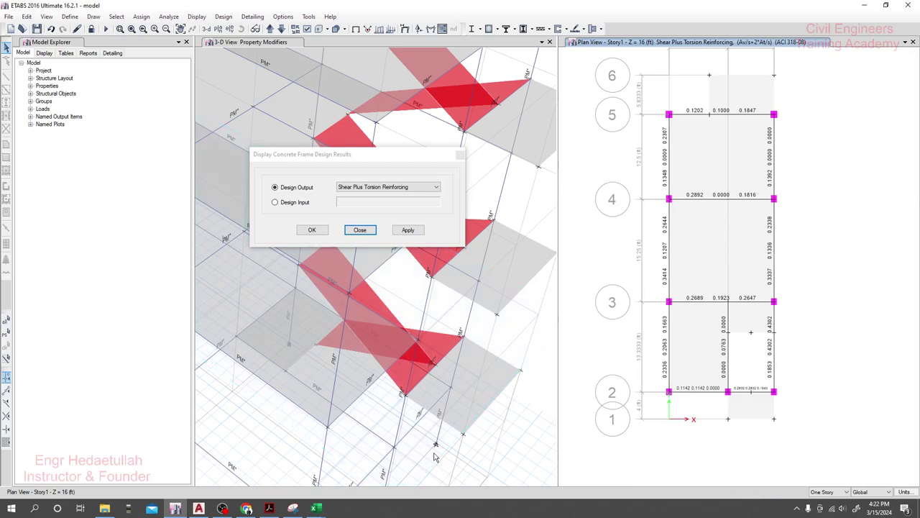
{"action": "left_click", "coordinate": [350, 515]}
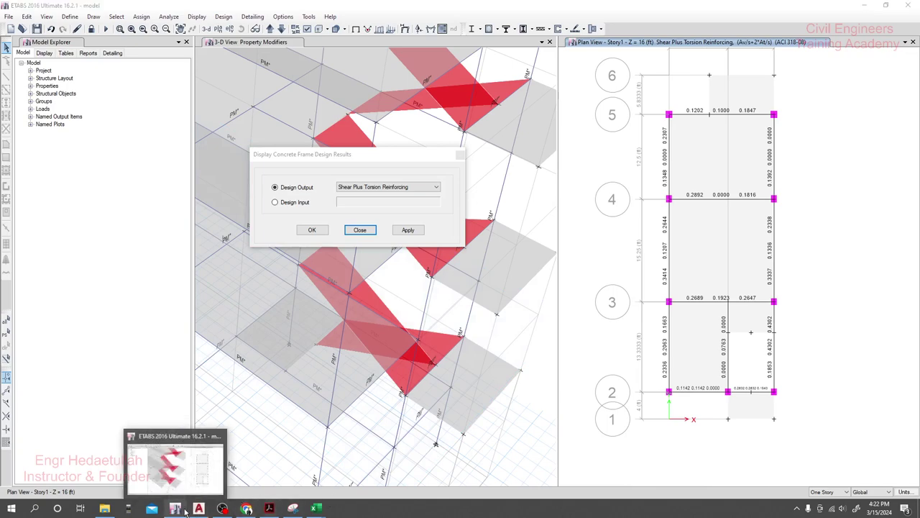
{"action": "mouse_move", "coordinate": [302, 512]}
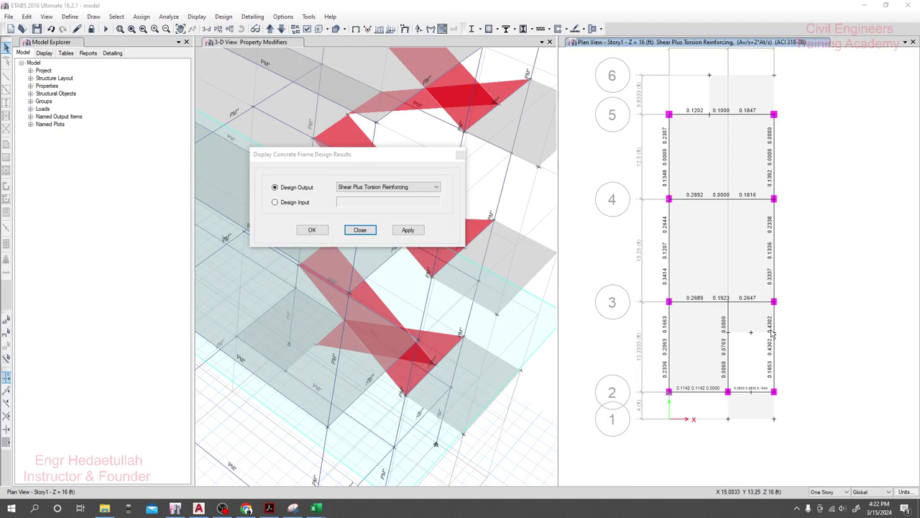
Step: Display the Longitudinal Reinforcing design output on the Story1 plan
{"action": "left_click", "coordinate": [381, 155]}
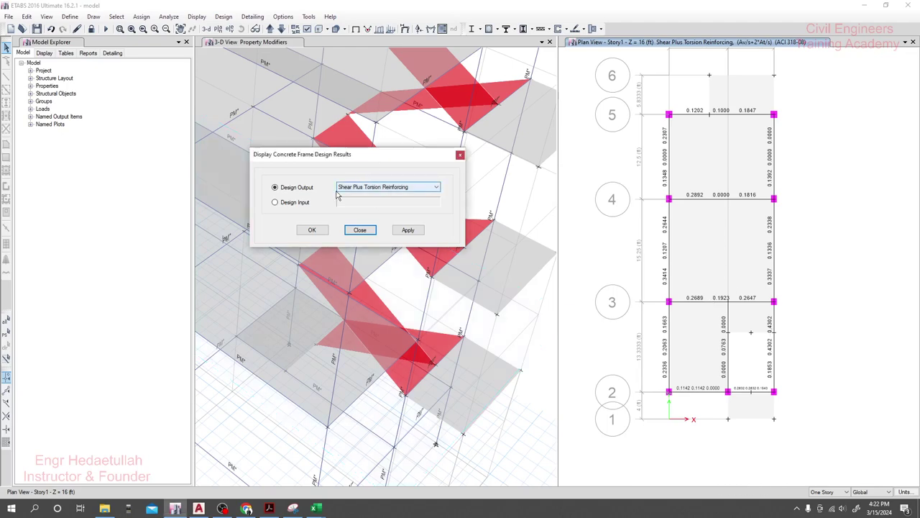
{"action": "left_click", "coordinate": [377, 189]}
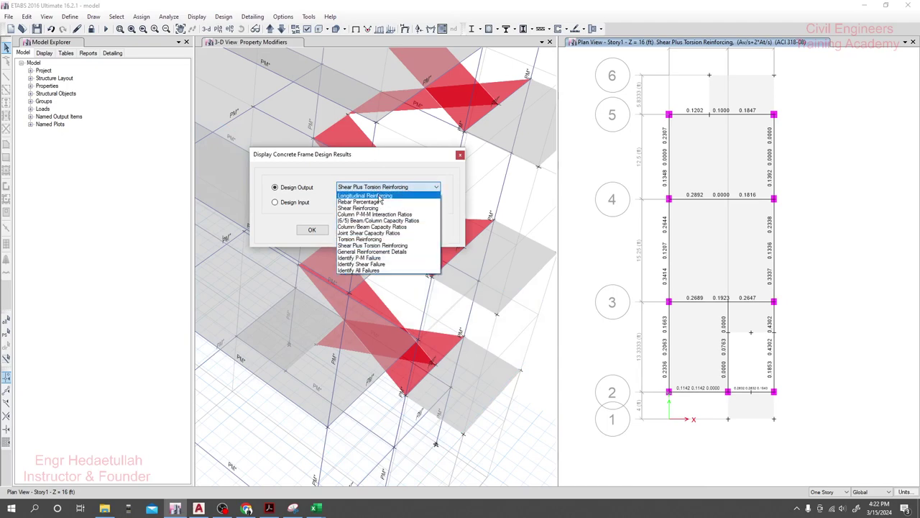
{"action": "left_click", "coordinate": [378, 195]}
{"action": "left_click", "coordinate": [371, 187]}
{"action": "left_click", "coordinate": [372, 196]}
{"action": "left_click", "coordinate": [408, 229]}
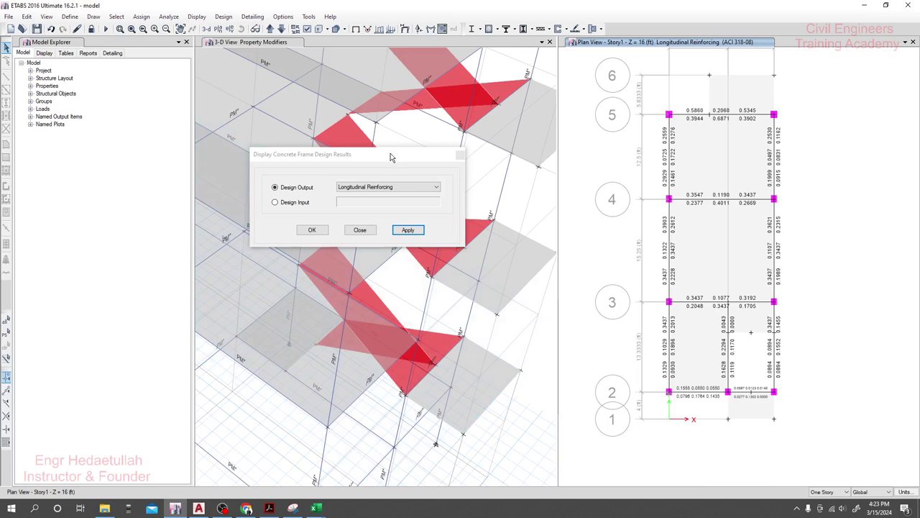
Step: Display the Torsion Reinforcing design output on the Story1 plan
{"action": "left_click", "coordinate": [372, 182]}
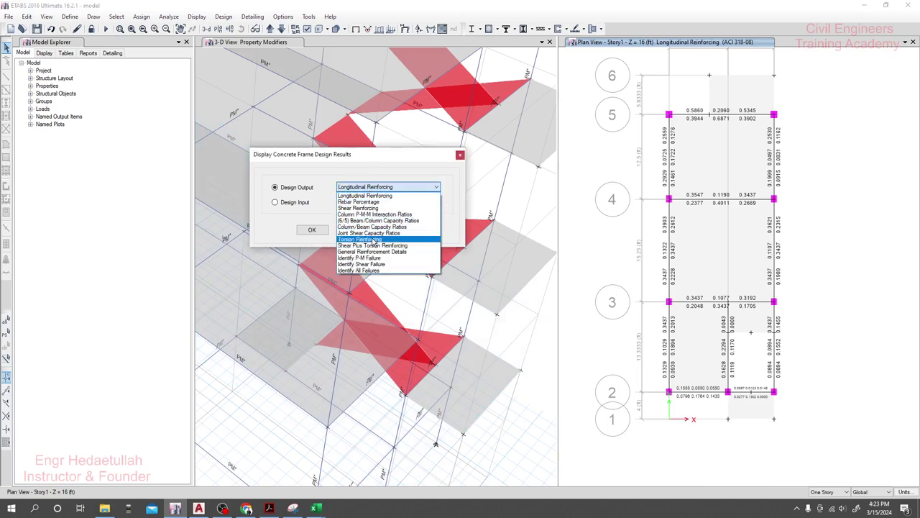
{"action": "left_click", "coordinate": [373, 243]}
{"action": "left_click_drag", "start_coordinate": [353, 160], "coordinate": [350, 154]}
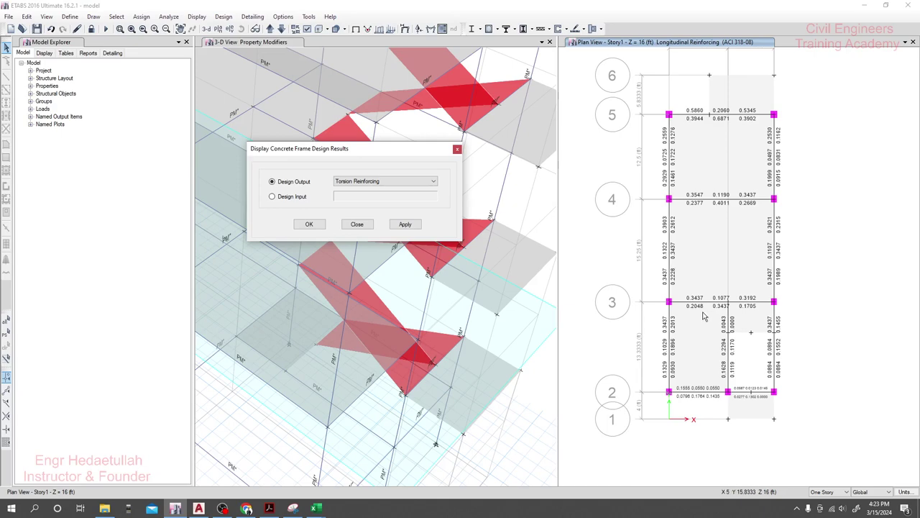
{"action": "left_click", "coordinate": [421, 182]}
{"action": "left_click", "coordinate": [586, 143]}
{"action": "left_click", "coordinate": [384, 180]}
{"action": "left_click", "coordinate": [401, 230]}
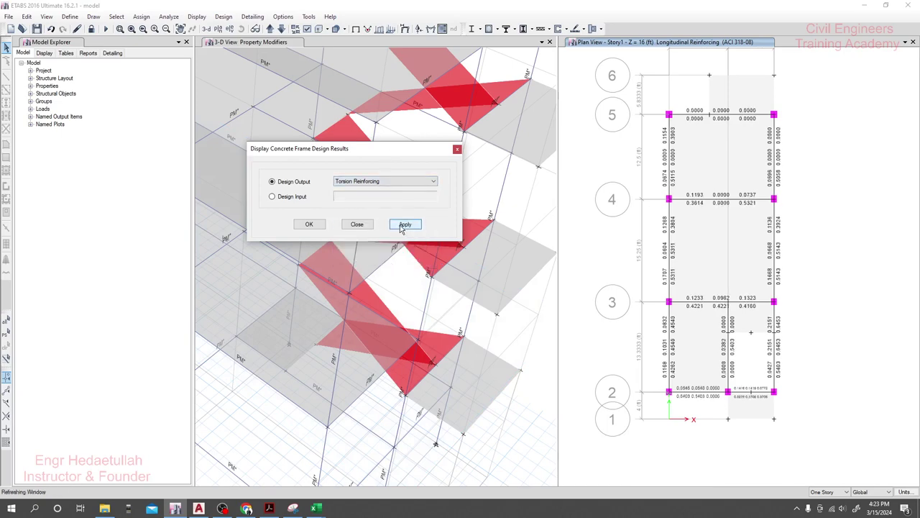
{"action": "left_click", "coordinate": [403, 225]}
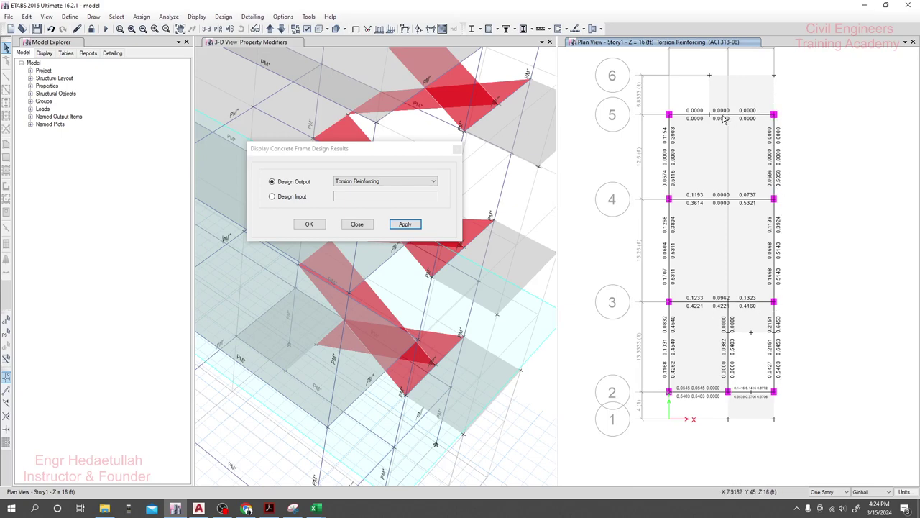
Step: Move the plan view up to Story2 and display its Torsion Reinforcing and Longitudinal Reinforcing results
{"action": "double_click", "coordinate": [652, 9]}
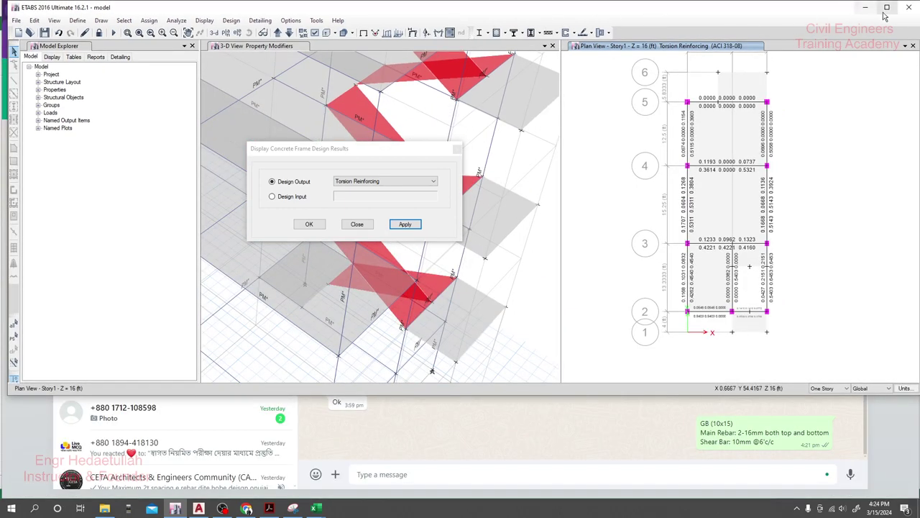
{"action": "left_click", "coordinate": [885, 8]}
{"action": "left_click", "coordinate": [271, 29]}
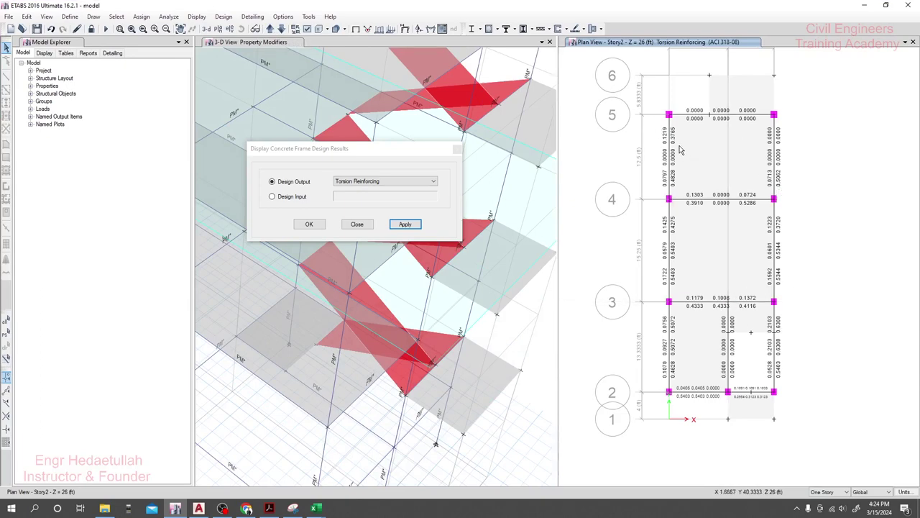
{"action": "left_click", "coordinate": [384, 182]}
{"action": "left_click", "coordinate": [356, 189]}
{"action": "left_click", "coordinate": [406, 224]}
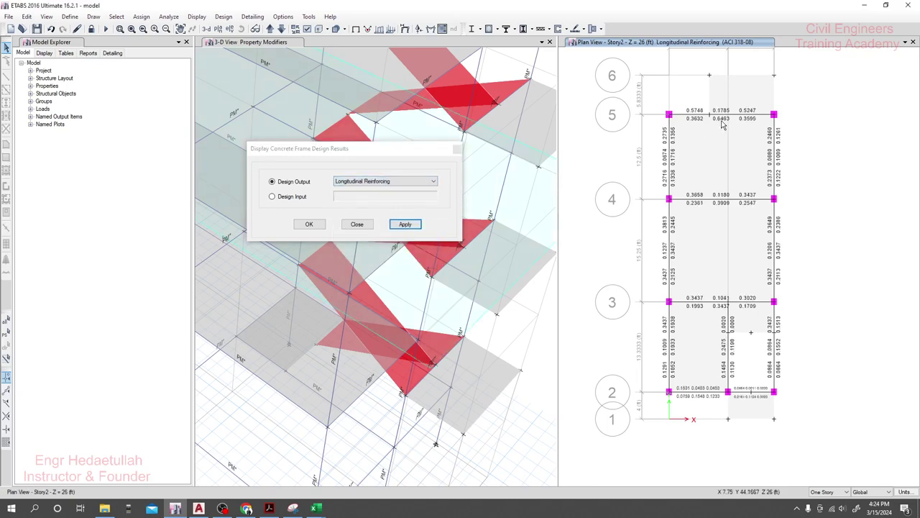
Step: Move the plan view up to Story3.Roof and display its Longitudinal Reinforcing and Torsion Reinforcing results
{"action": "left_click", "coordinate": [270, 29]}
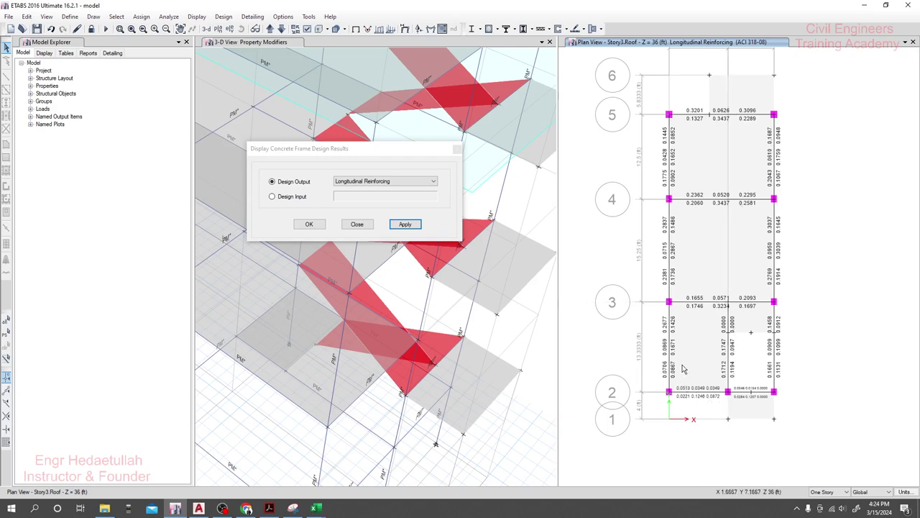
{"action": "left_click", "coordinate": [388, 181]}
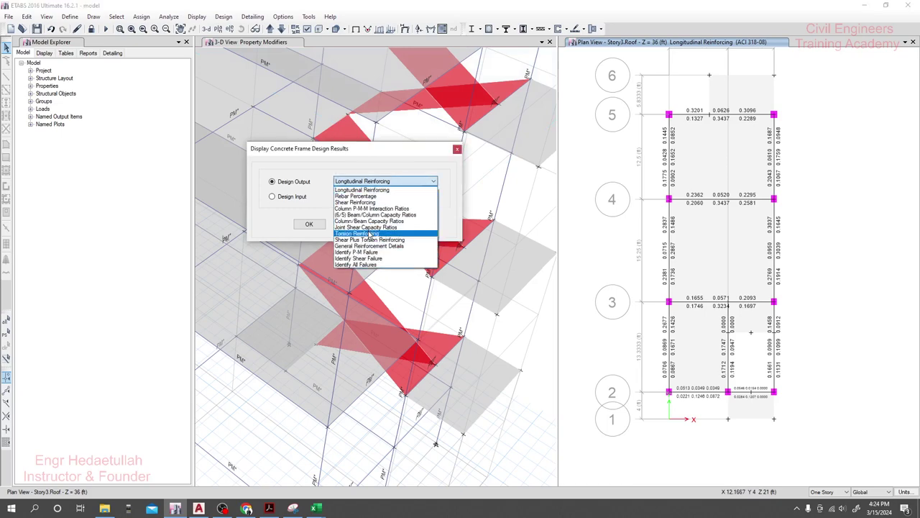
{"action": "left_click", "coordinate": [370, 234]}
{"action": "left_click", "coordinate": [404, 224]}
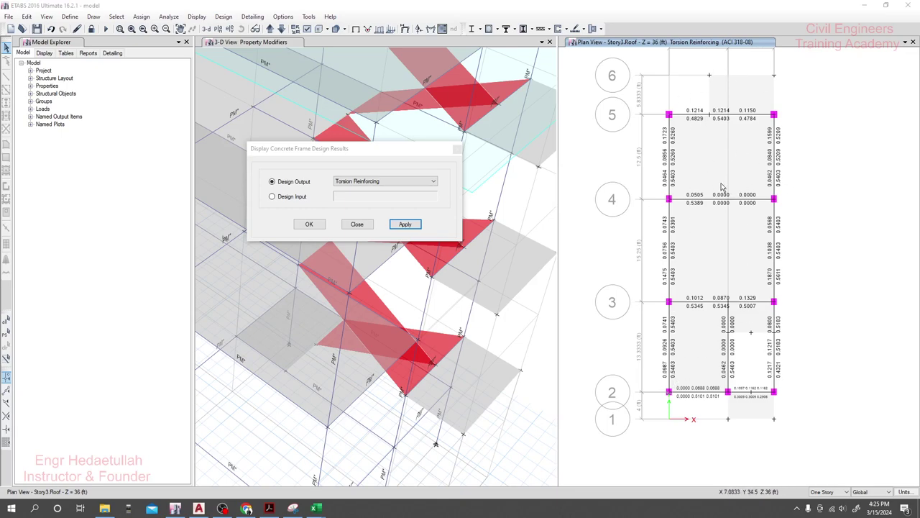
{"action": "left_click", "coordinate": [394, 151]}
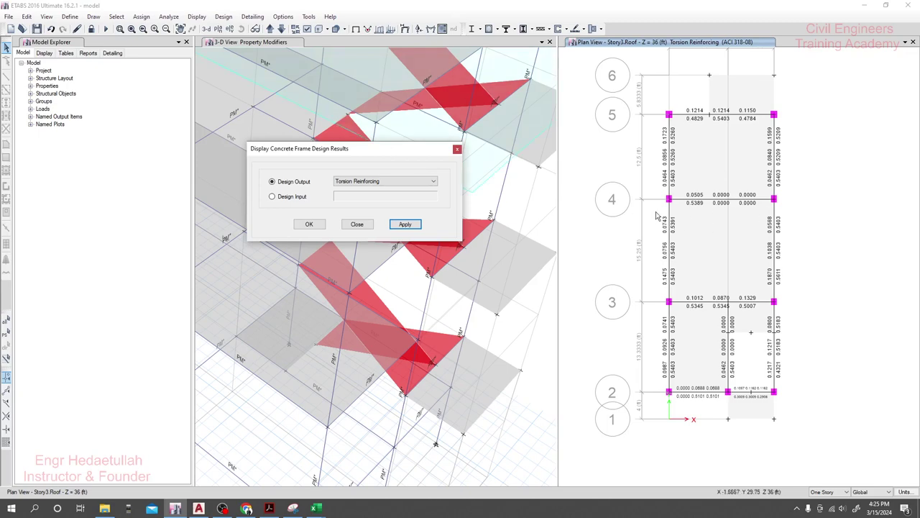
Step: Return the plan view to Story1 to examine its torsion results, and select Longitudinal Reinforcing as the design output without applying it
{"action": "left_click", "coordinate": [683, 43]}
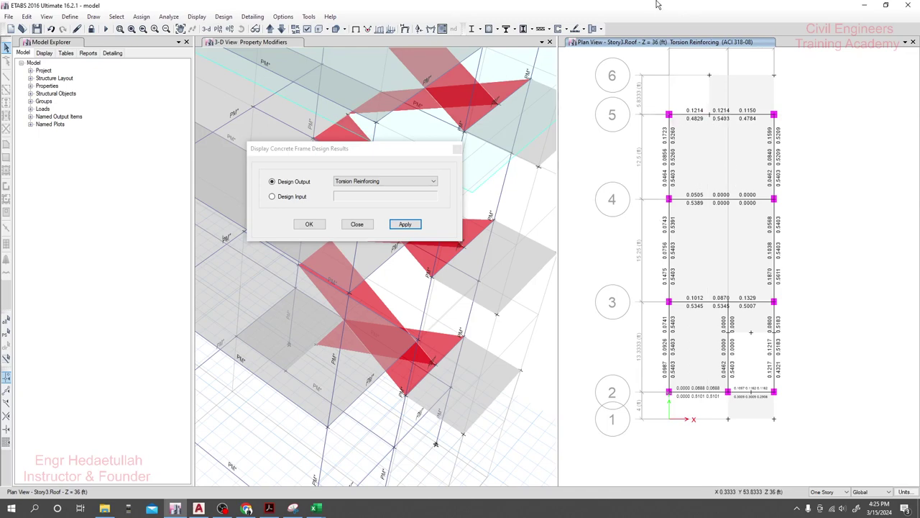
{"action": "left_click", "coordinate": [280, 31]}
{"action": "left_click", "coordinate": [281, 31]}
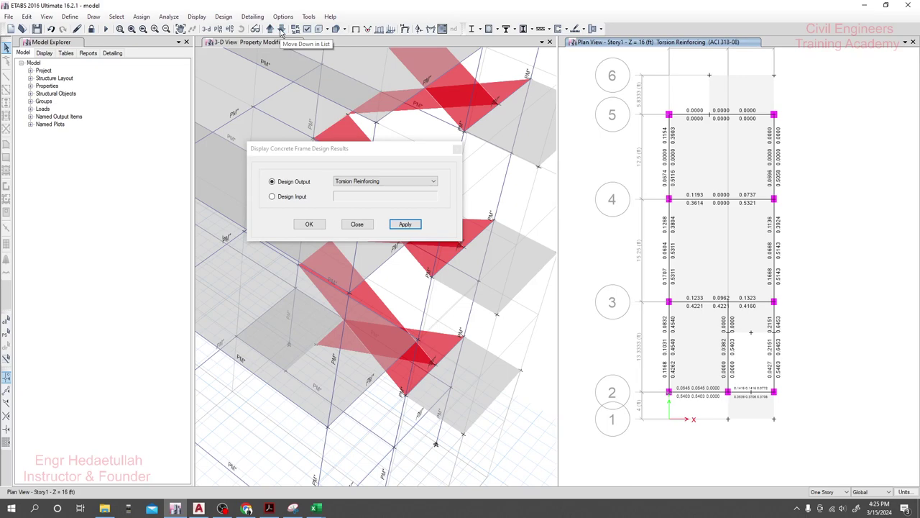
{"action": "left_click", "coordinate": [371, 154]}
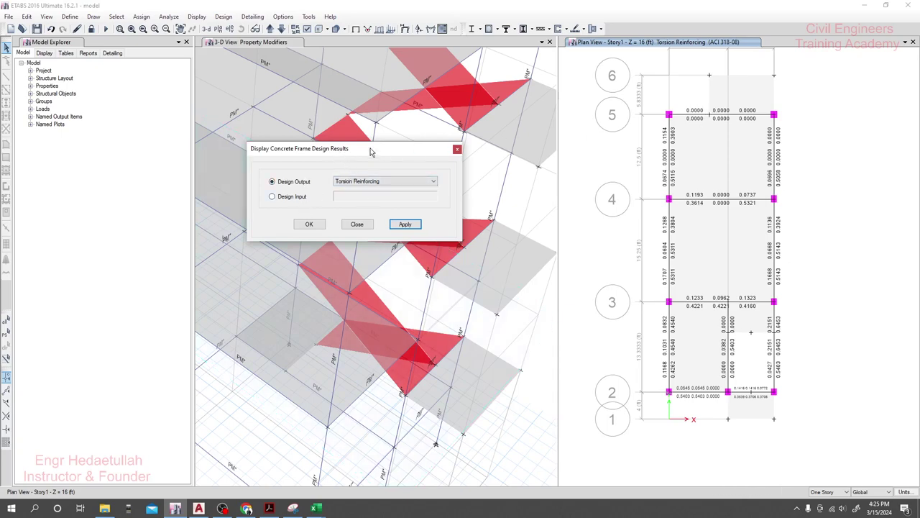
{"action": "left_click", "coordinate": [363, 184]}
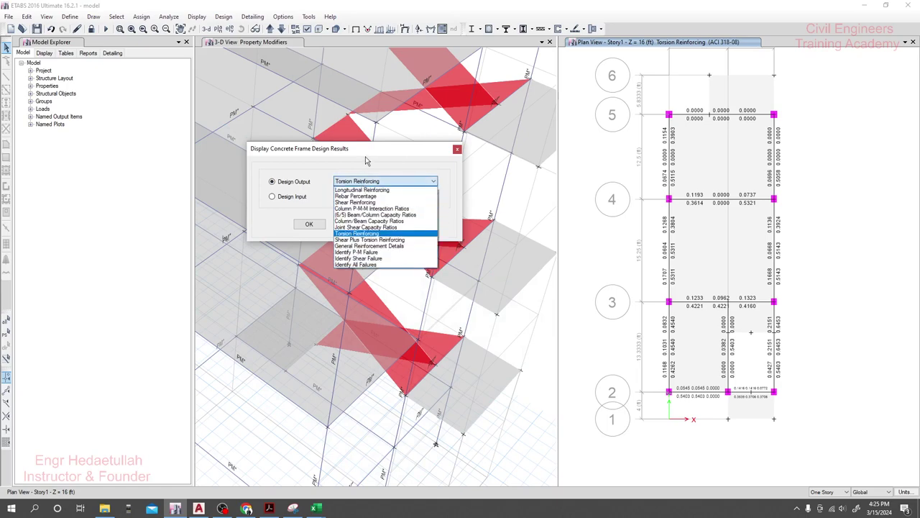
{"action": "left_click", "coordinate": [364, 190]}
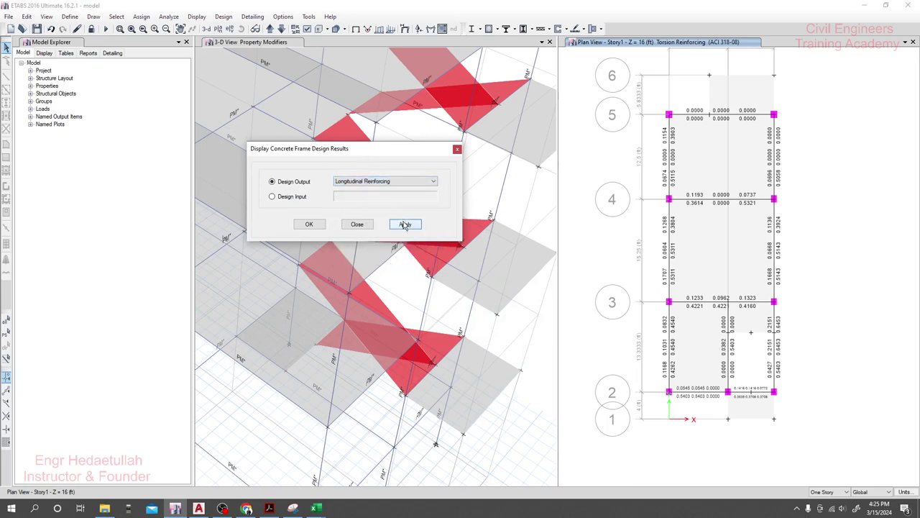
{"action": "left_click", "coordinate": [380, 181]}
{"action": "left_click", "coordinate": [378, 159]}
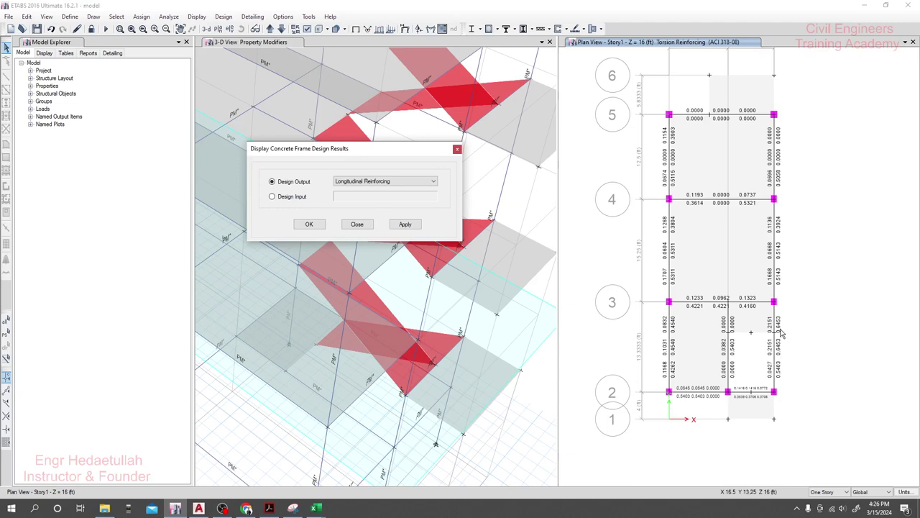
Step: Switch to the FXL8. Design Parameters workbook in Excel and set the main torsion rebar to 0.65 on the Final Reabr (L+T) sheet
{"action": "mouse_move", "coordinate": [314, 508]}
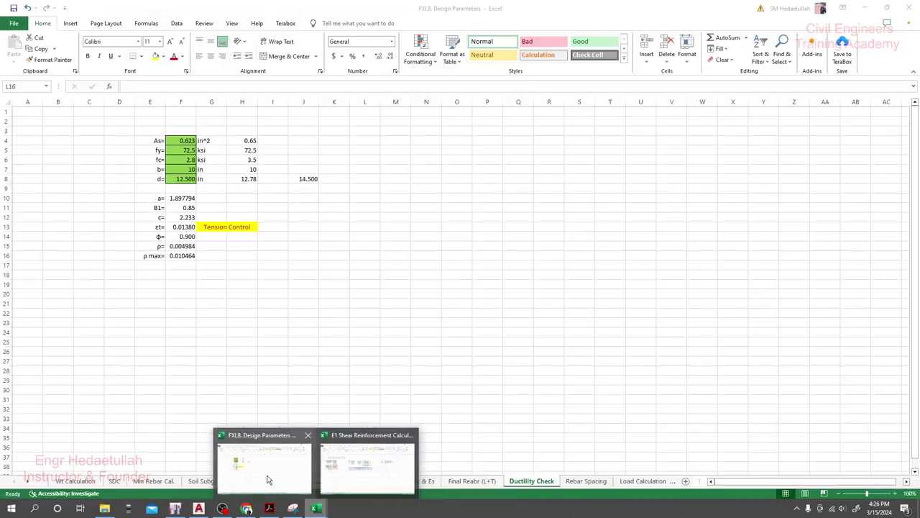
{"action": "left_click", "coordinate": [275, 479]}
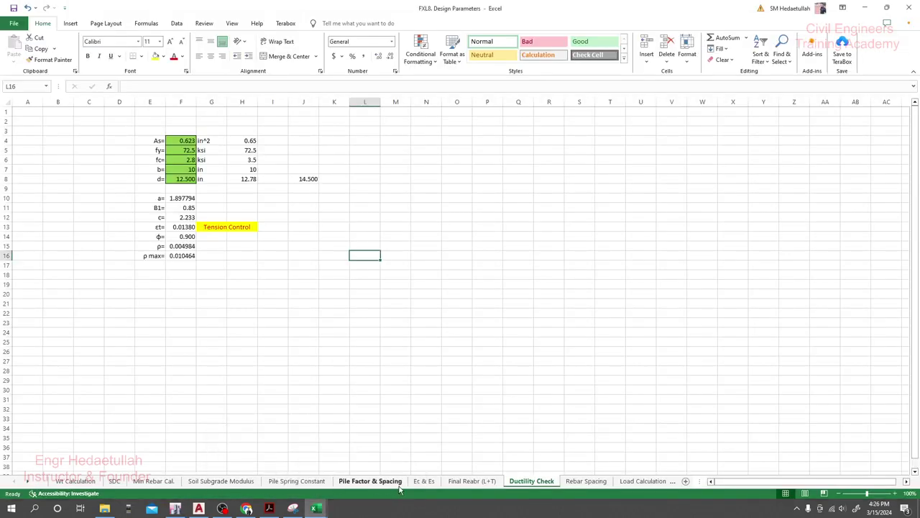
{"action": "left_click", "coordinate": [471, 480]}
{"action": "left_click", "coordinate": [239, 209]}
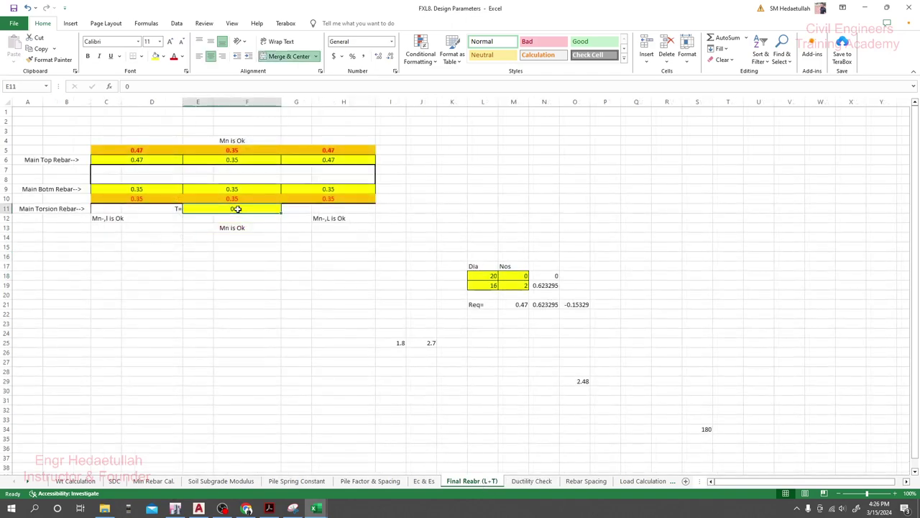
{"action": "type", "text": "0.6"}
{"action": "key", "text": "Return"}
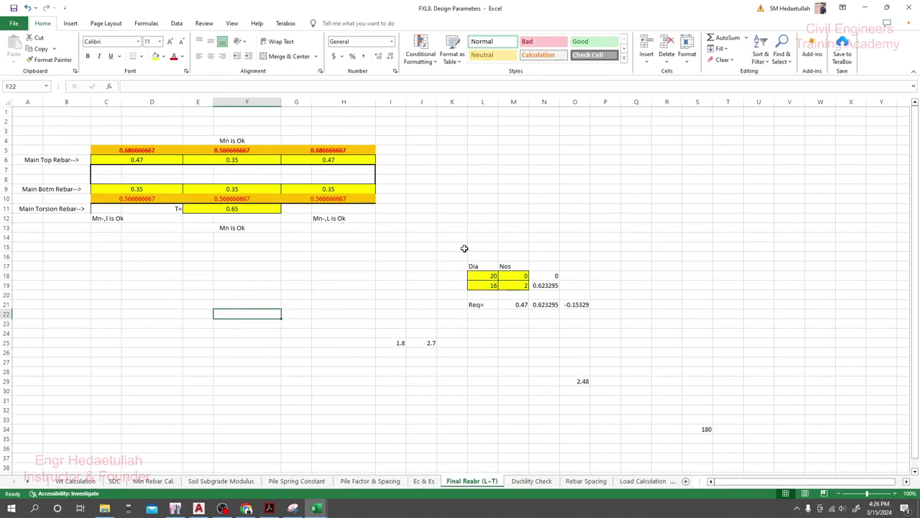
{"action": "left_click", "coordinate": [507, 217]}
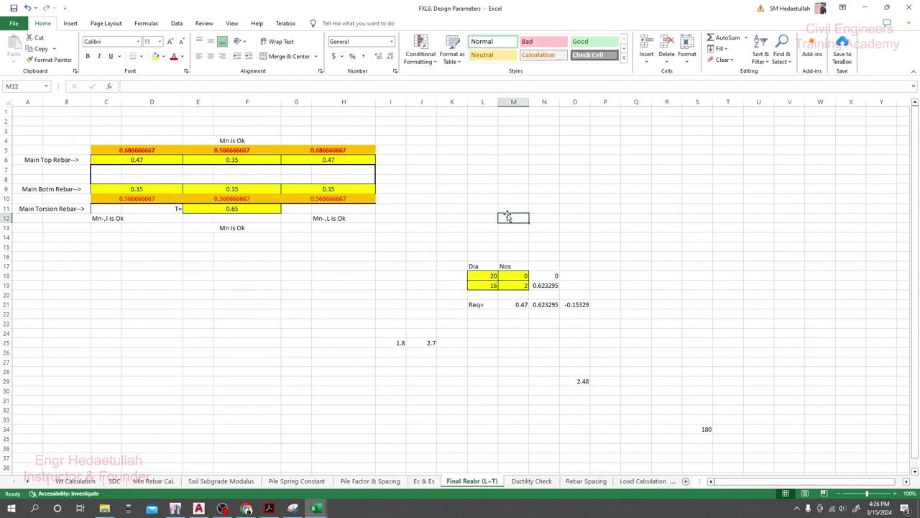
Step: Check the beam depth, width and minimum steel area on the Min Rebar Cal. sheet, and return to the Final Reabr (L+T) sheet
{"action": "left_click", "coordinate": [153, 481]}
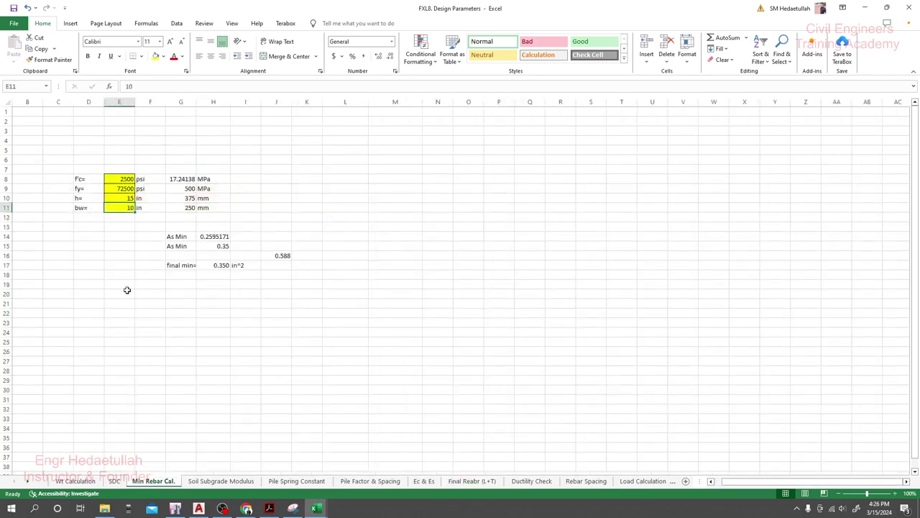
{"action": "left_click", "coordinate": [119, 199]}
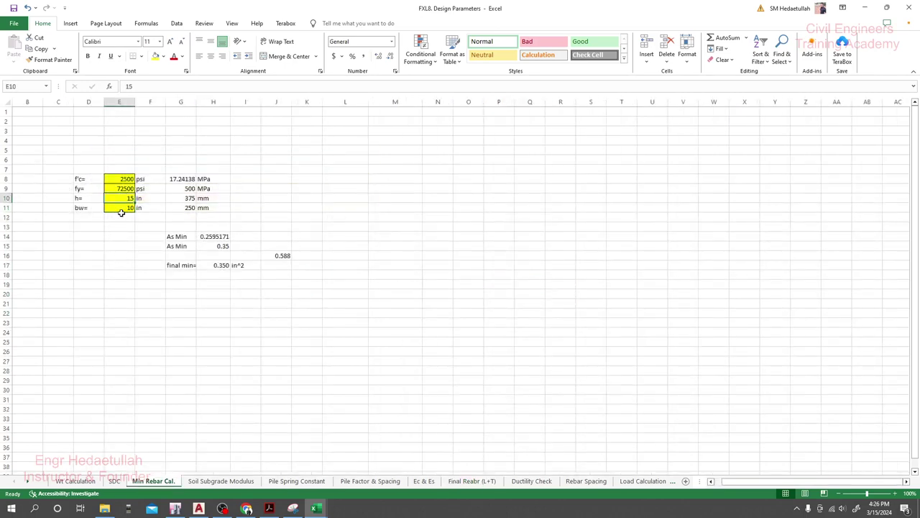
{"action": "left_click", "coordinate": [121, 245]}
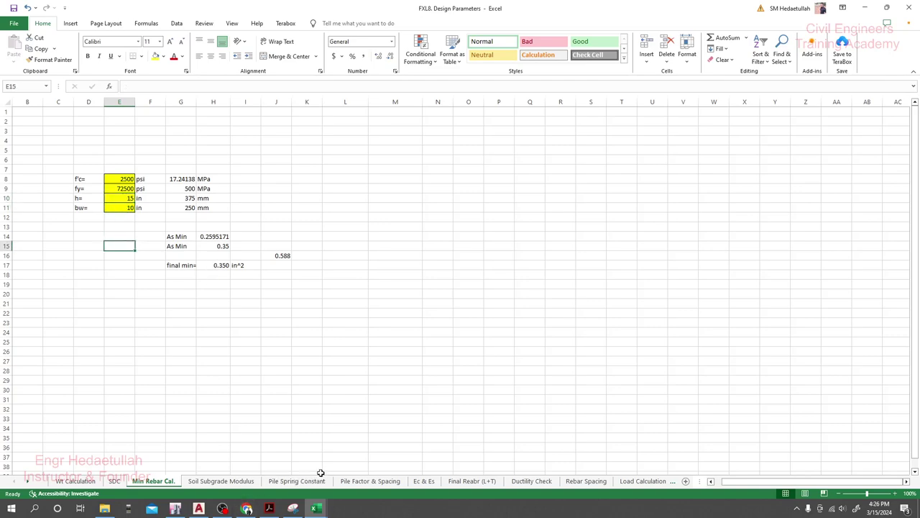
{"action": "left_click", "coordinate": [469, 482]}
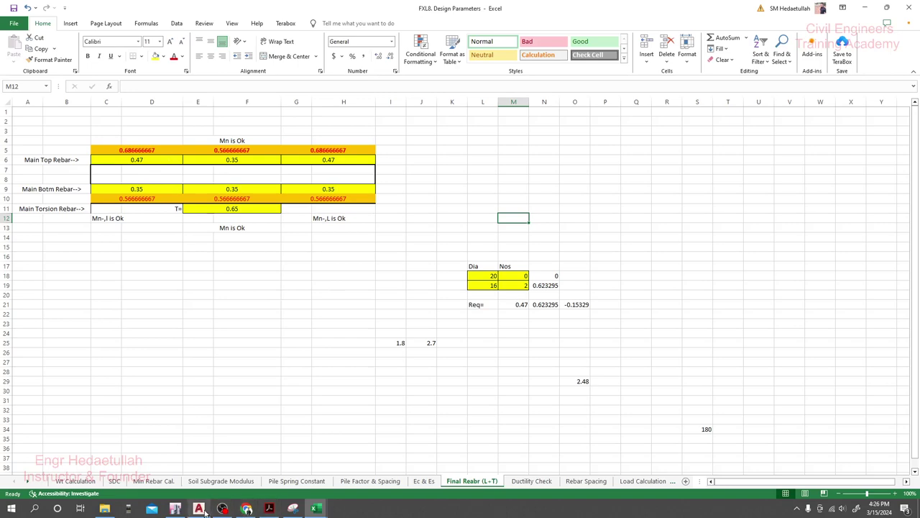
Step: Switch to ETABS and apply the Longitudinal Reinforcing design output to the Story1 plan
{"action": "left_click", "coordinate": [174, 508]}
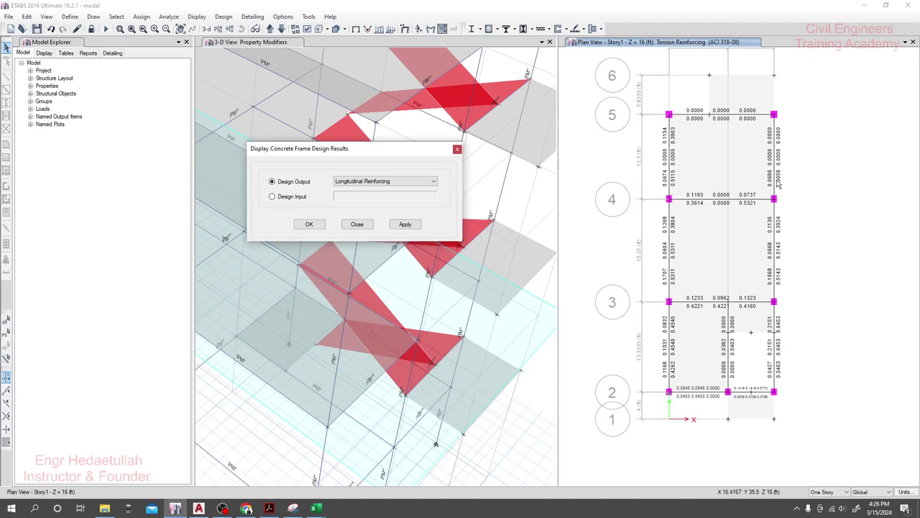
{"action": "left_click", "coordinate": [365, 182]}
{"action": "left_click", "coordinate": [373, 190]}
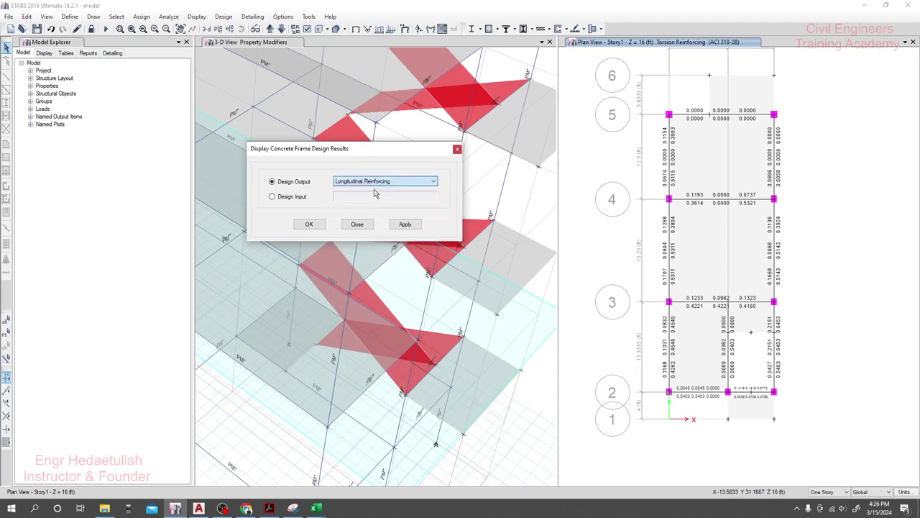
{"action": "left_click", "coordinate": [405, 224]}
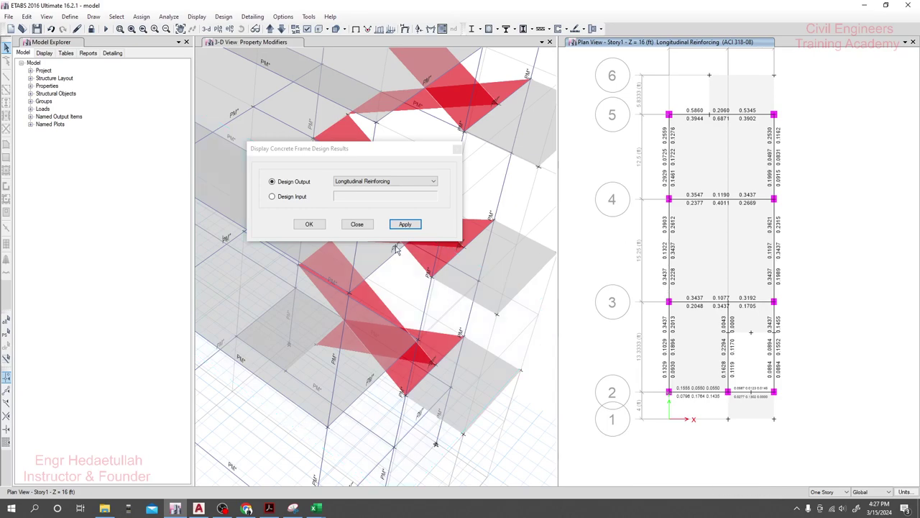
Step: Set the main top rebar at both beam ends to 0.39 on the Final Reabr (L+T) sheet of the Design Parameters workbook
{"action": "mouse_move", "coordinate": [314, 508]}
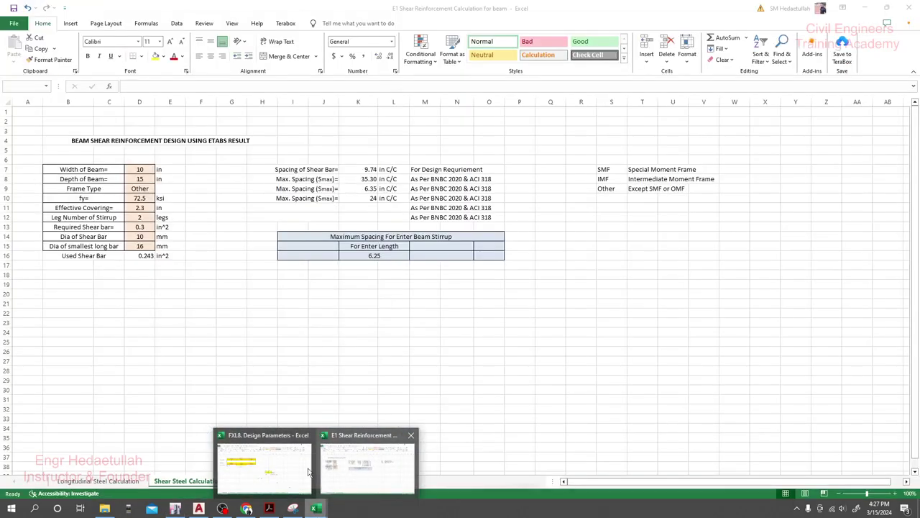
{"action": "left_click", "coordinate": [308, 470]}
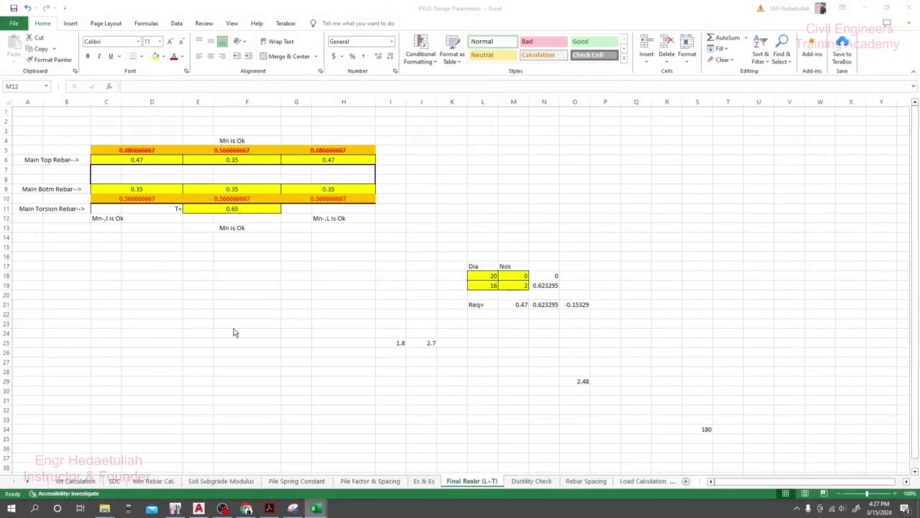
{"action": "left_click", "coordinate": [143, 160]}
{"action": "type", "text": "0.39"}
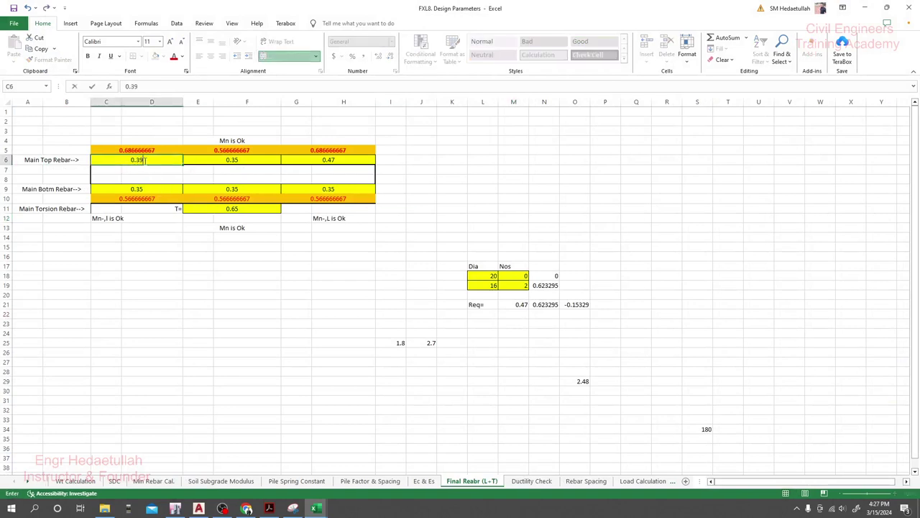
{"action": "key", "text": "Tab"}
{"action": "key", "text": "Tab"}
{"action": "type", "text": "0.39"}
{"action": "key", "text": "shift+Tab"}
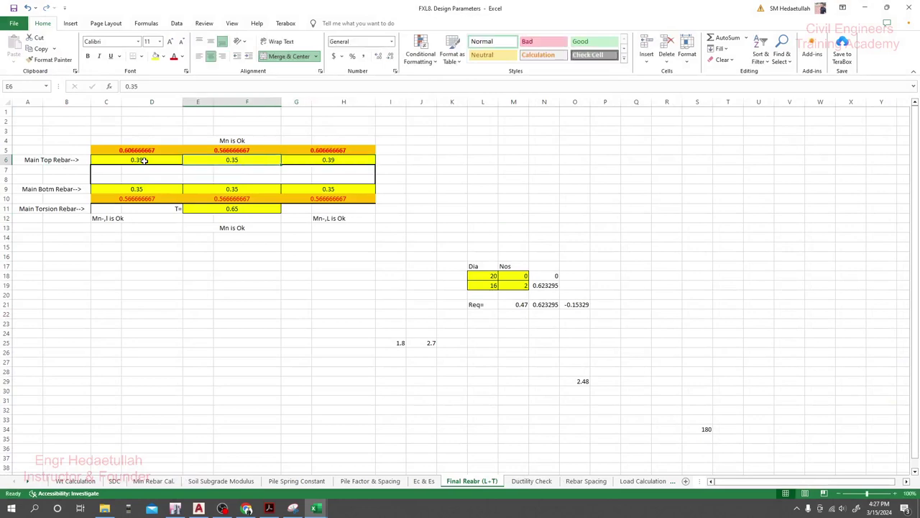
Step: Check the longitudinal reinforcing on the ETABS Story1 plan, set the midspan main bottom rebar to 0.4 in the Design Parameters workbook, and save it
{"action": "left_click", "coordinate": [175, 508]}
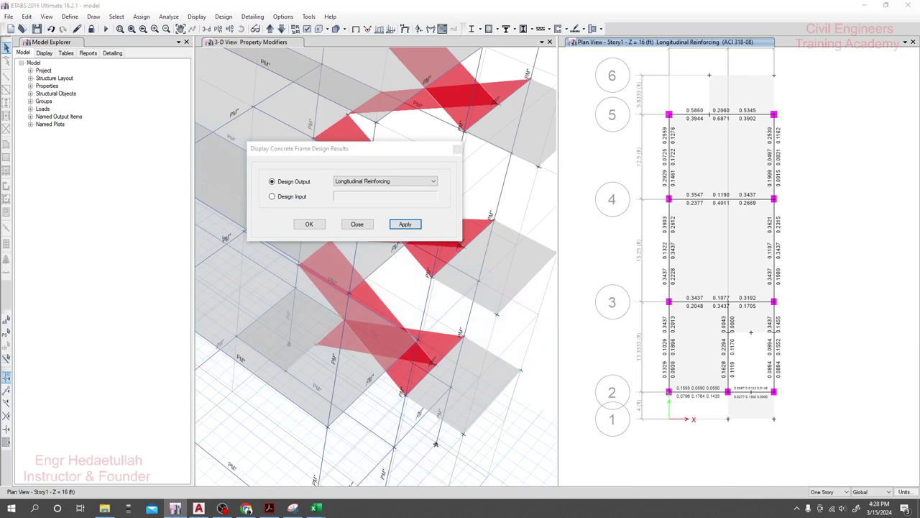
{"action": "mouse_move", "coordinate": [314, 508]}
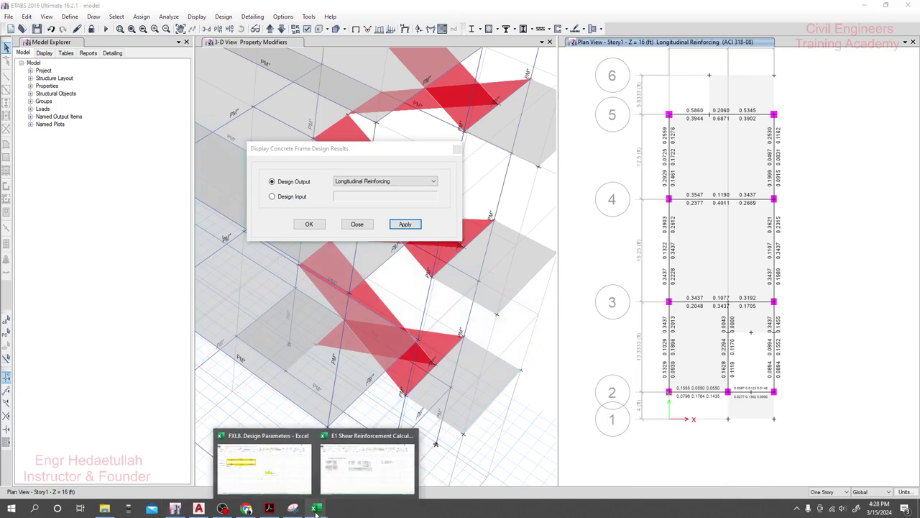
{"action": "mouse_move", "coordinate": [287, 476]}
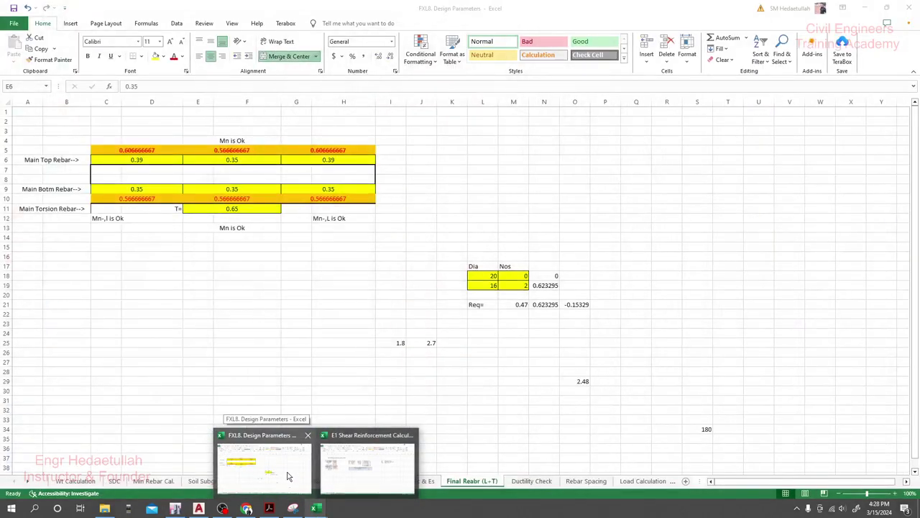
{"action": "left_click", "coordinate": [288, 476]}
{"action": "left_click", "coordinate": [231, 187]}
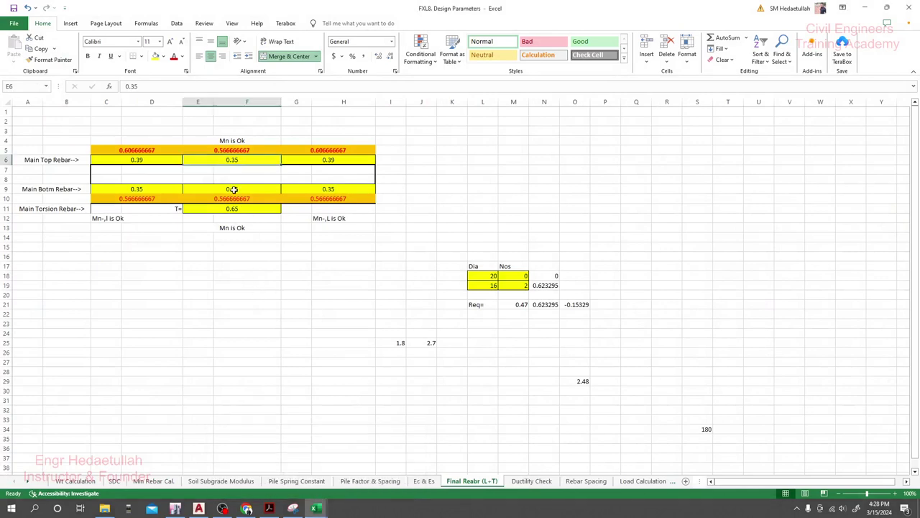
{"action": "type", "text": "0"}
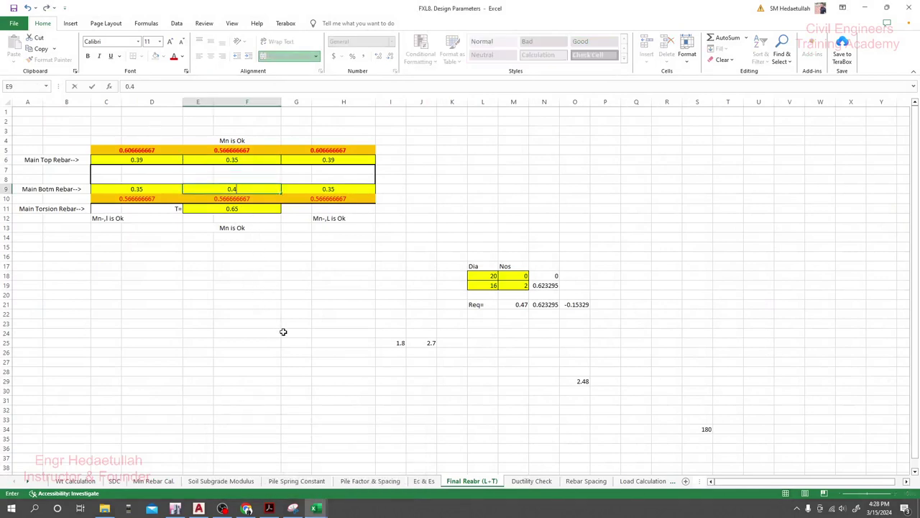
{"action": "type", "text": ".4"}
{"action": "key", "text": "Return"}
{"action": "left_click", "coordinate": [268, 295]}
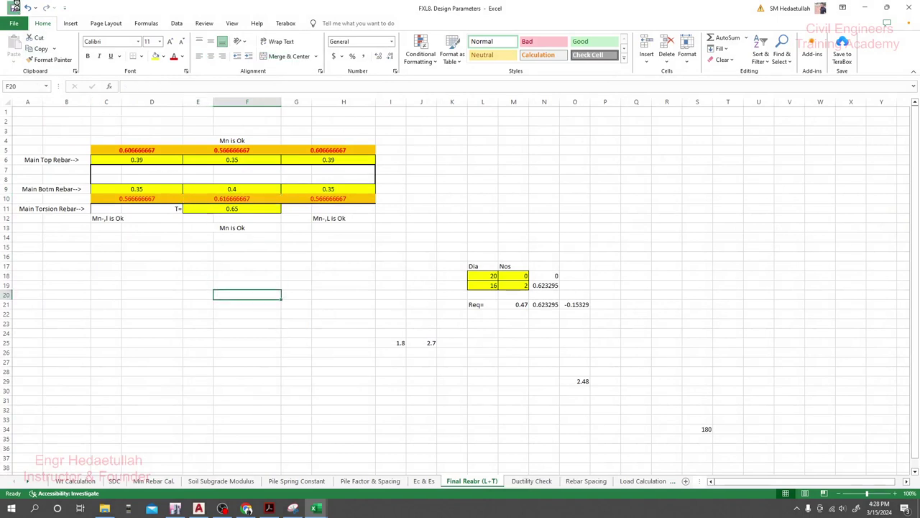
{"action": "left_click", "coordinate": [14, 7]}
{"action": "left_click", "coordinate": [345, 275]}
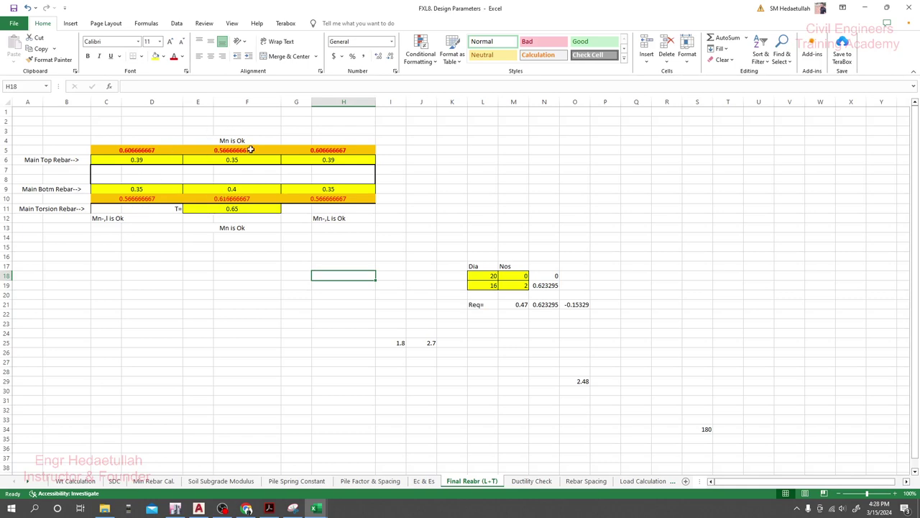
Step: Check the ETABS results for the grid 5 beam and set its midspan main bottom rebar to 0.69 on the Final Reabr (L+T) sheet
{"action": "left_click", "coordinate": [388, 514]}
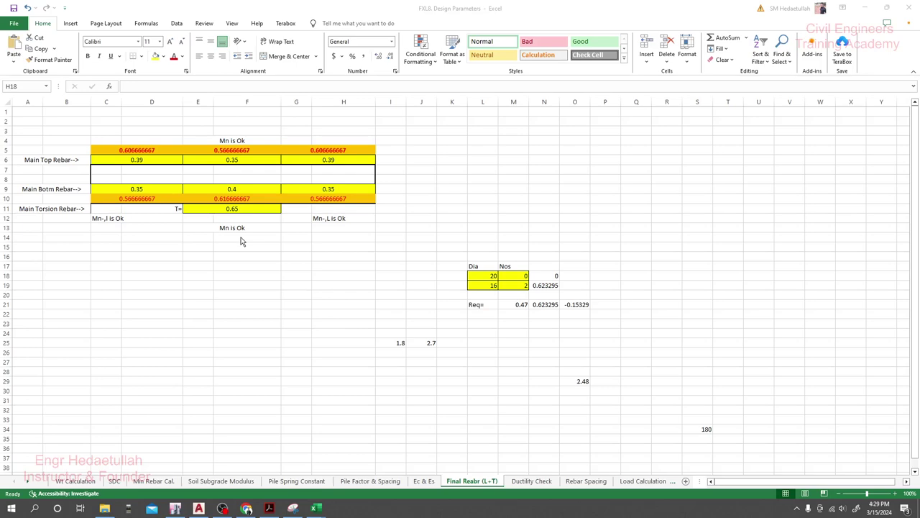
{"action": "left_click", "coordinate": [174, 508]}
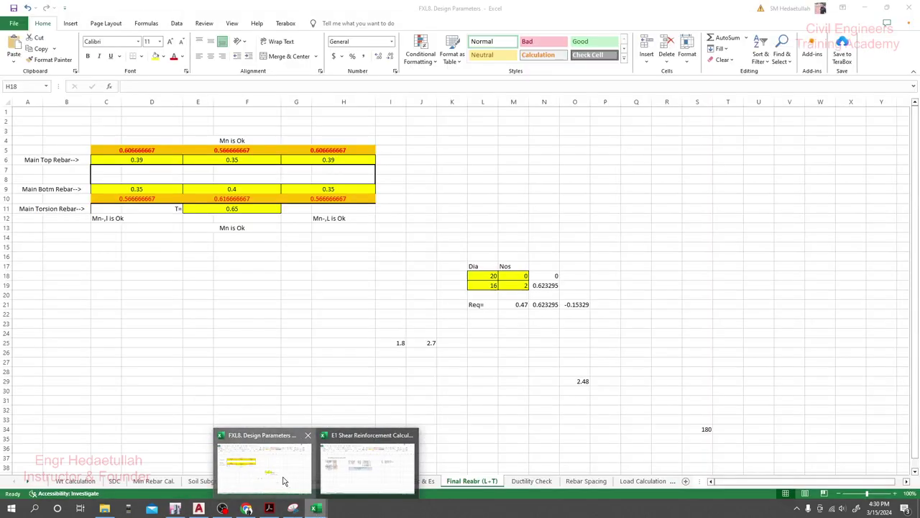
{"action": "left_click", "coordinate": [262, 460]}
{"action": "left_click", "coordinate": [233, 199]}
{"action": "left_click", "coordinate": [234, 188]}
{"action": "type", "text": "0.69"}
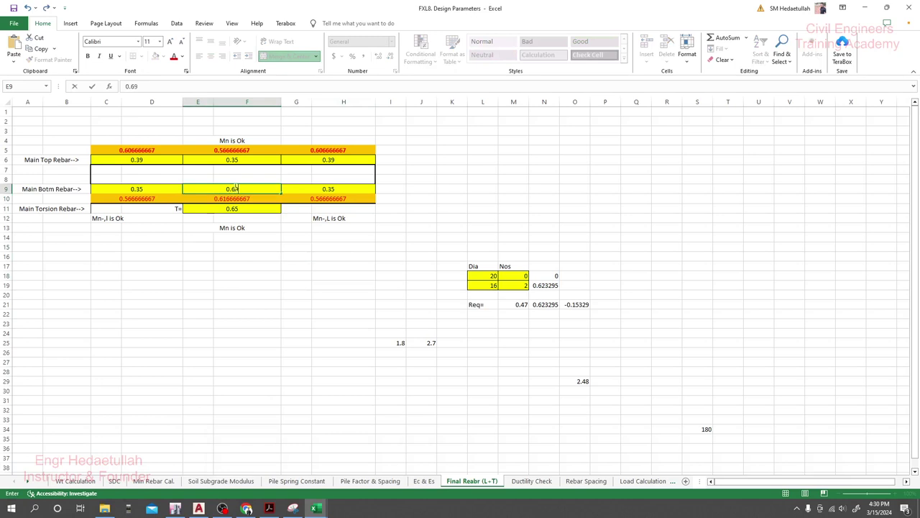
{"action": "key", "text": "Left"}
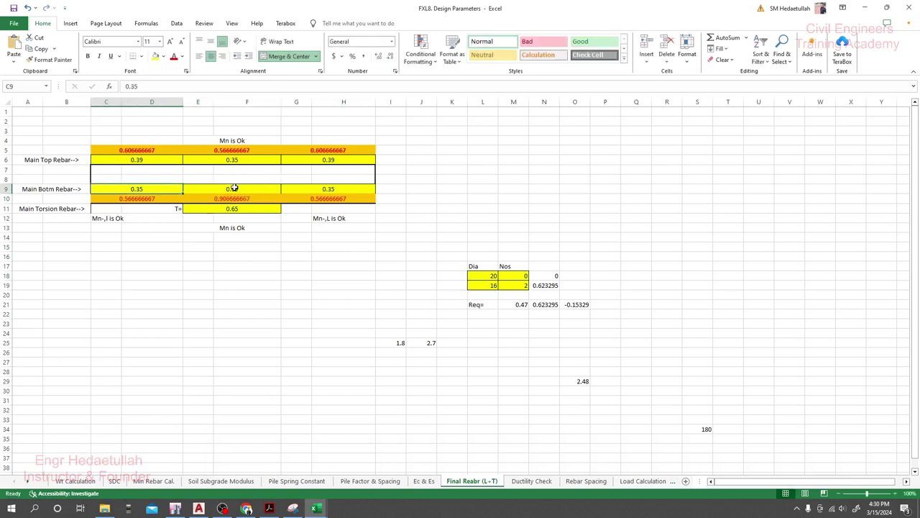
Step: Check the grid 5 beam's top reinforcement in ETABS and set the main top rebar at both beam ends to 0.59 in the workbook
{"action": "key", "text": "Up"}
{"action": "key", "text": "Up"}
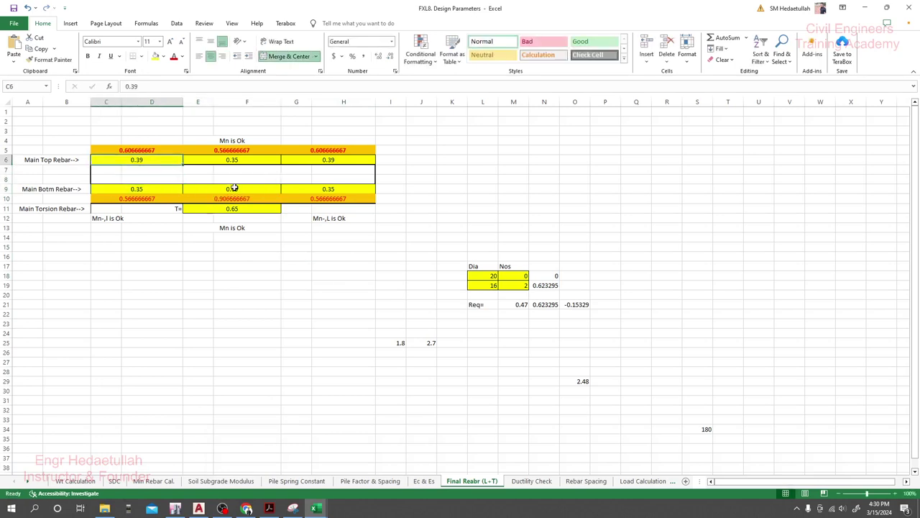
{"action": "left_click", "coordinate": [175, 508]}
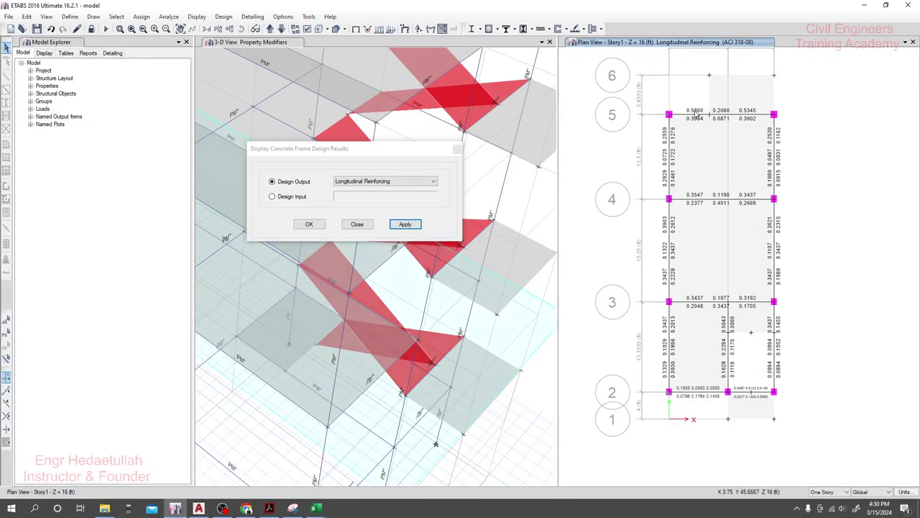
{"action": "mouse_move", "coordinate": [315, 507]}
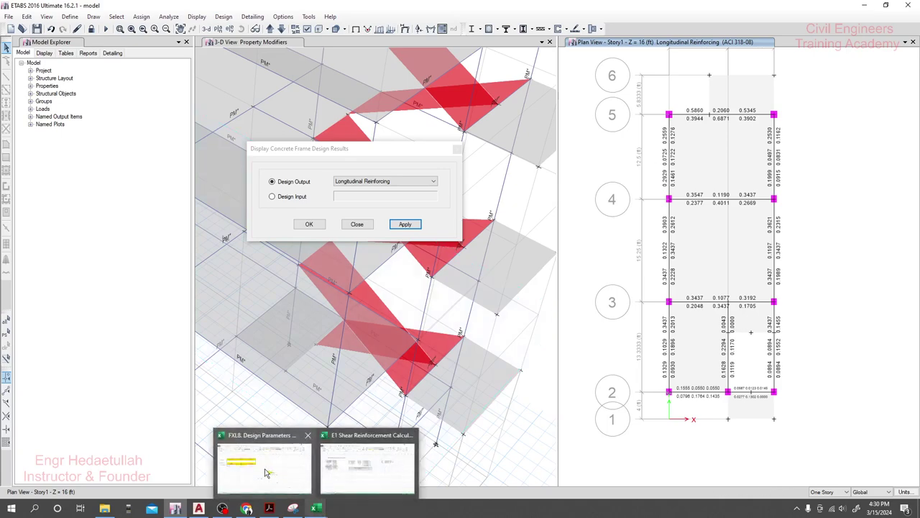
{"action": "left_click", "coordinate": [271, 473]}
{"action": "type", "text": "0"}
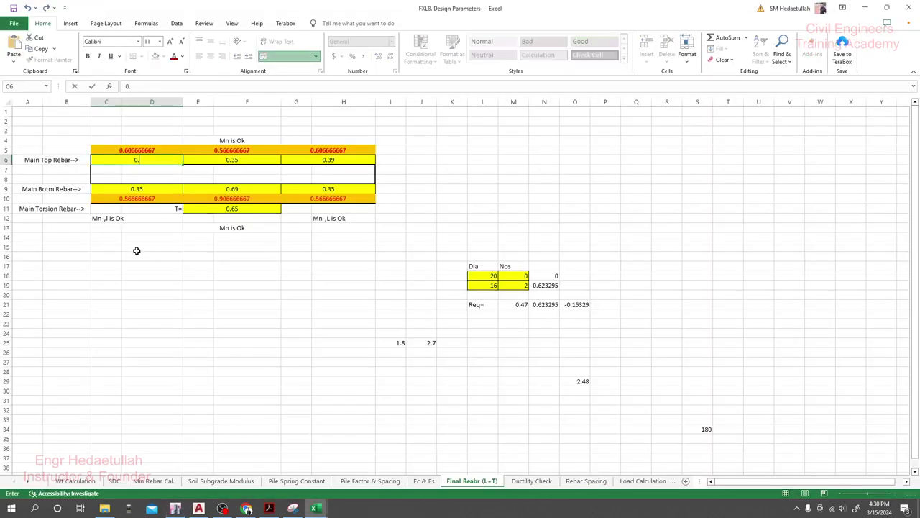
{"action": "type", "text": ".59"}
{"action": "key", "text": "Tab"}
{"action": "key", "text": "Tab"}
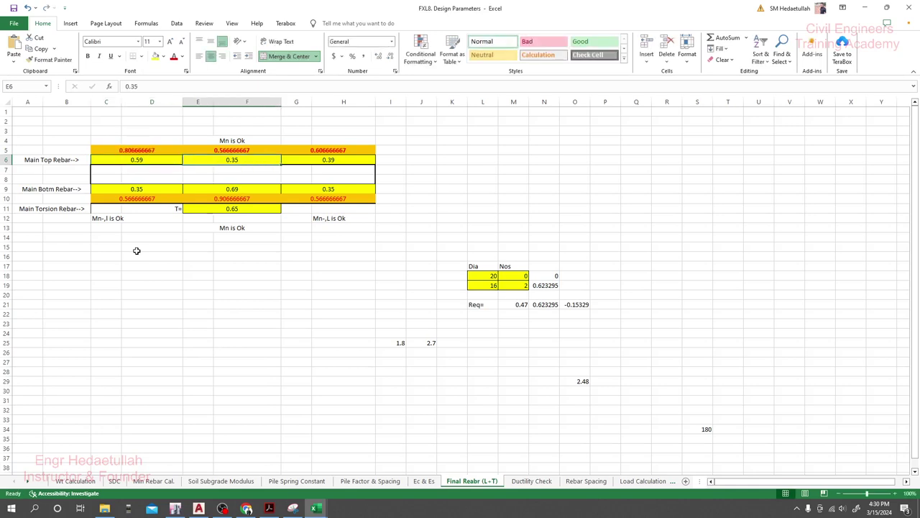
{"action": "type", "text": "0"}
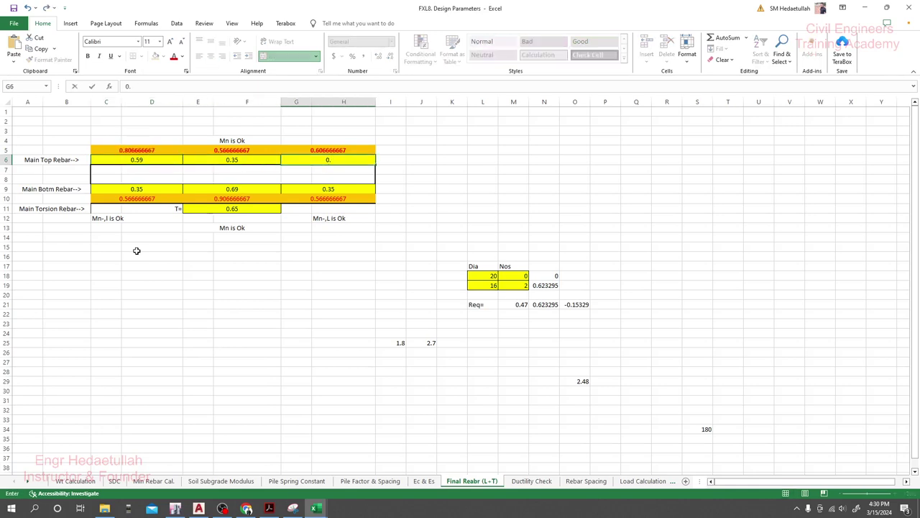
{"action": "type", "text": ".59"}
{"action": "key", "text": "Return"}
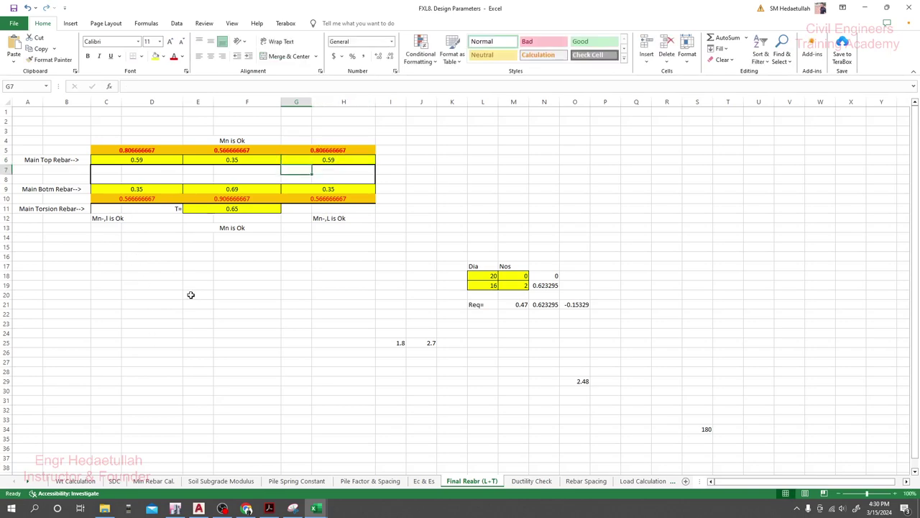
{"action": "left_click", "coordinate": [203, 292]}
Step: Check the grid 5 beam's bottom reinforcement in ETABS and set the main bottom rebar at both beam ends to 0.4 in the workbook
{"action": "left_click", "coordinate": [226, 159]}
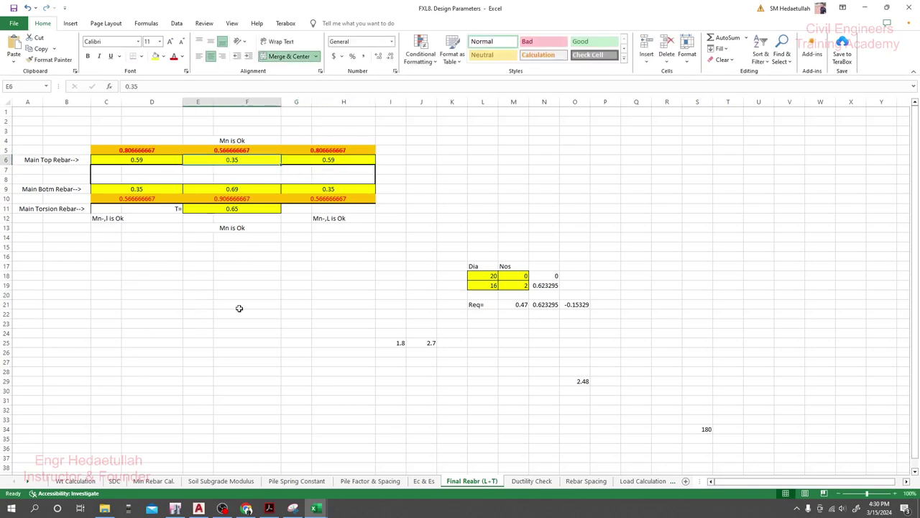
{"action": "left_click", "coordinate": [179, 508]}
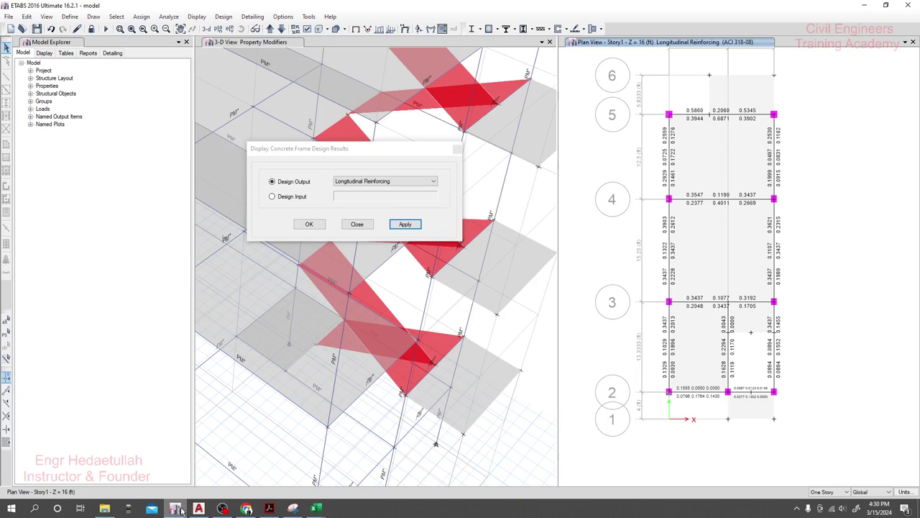
{"action": "mouse_move", "coordinate": [314, 509]}
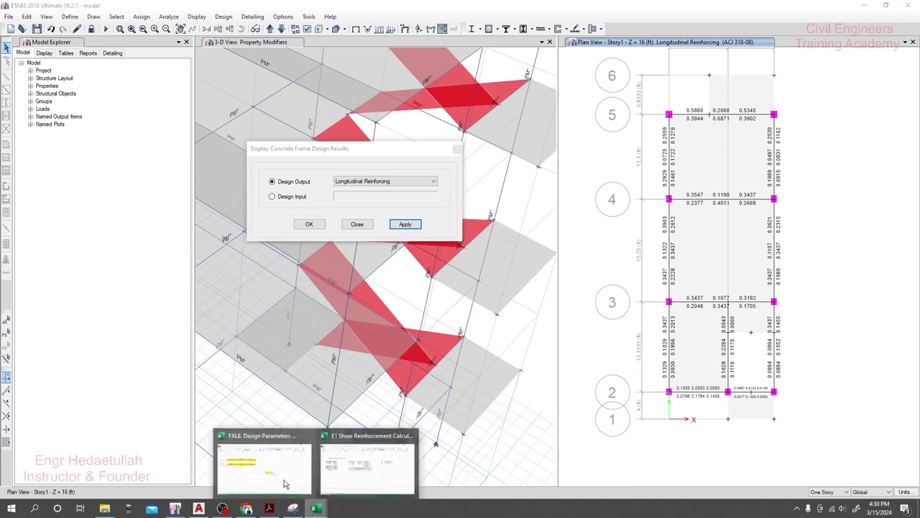
{"action": "left_click", "coordinate": [267, 456]}
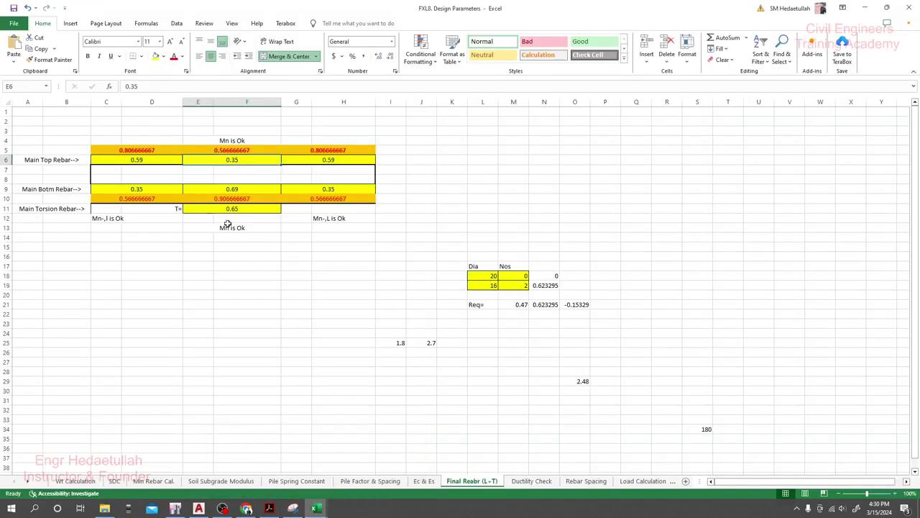
{"action": "left_click", "coordinate": [153, 189]}
{"action": "type", "text": "0.4"}
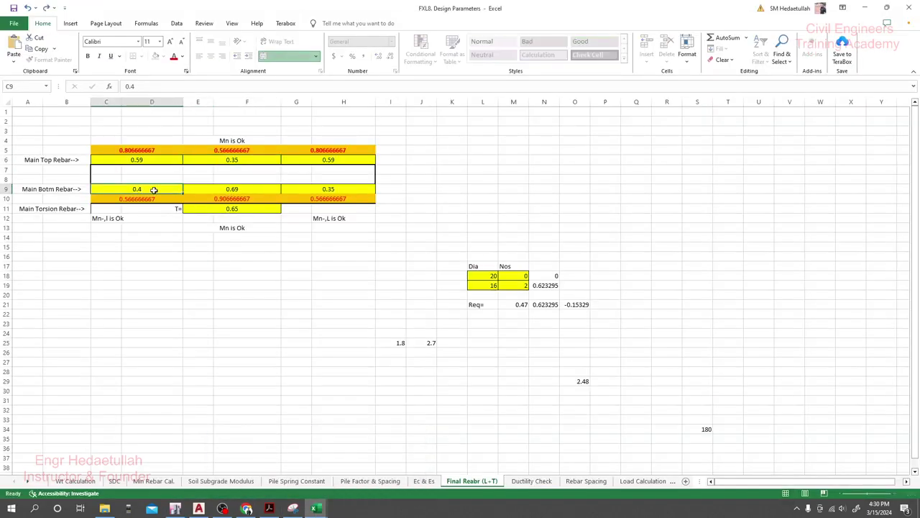
{"action": "key", "text": "Tab"}
{"action": "key", "text": "Tab"}
{"action": "type", "text": "0.4"}
{"action": "key", "text": "Return"}
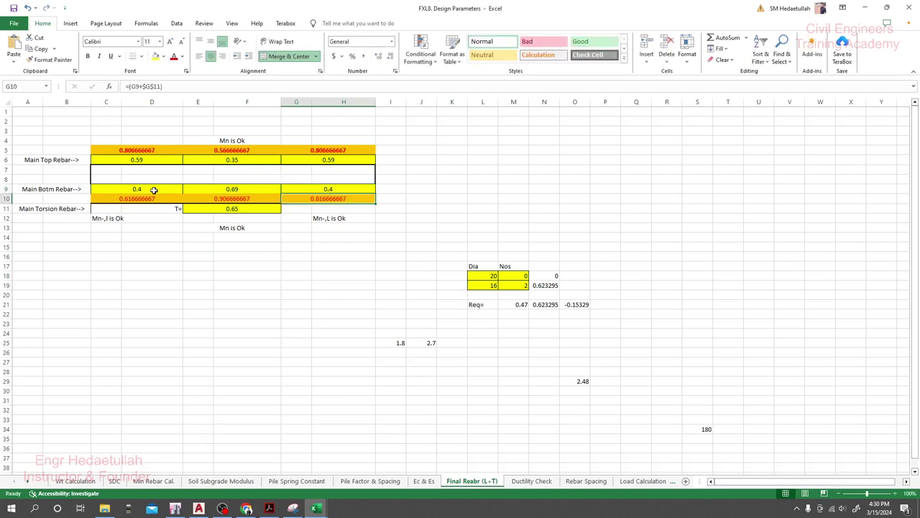
{"action": "left_click", "coordinate": [153, 277]}
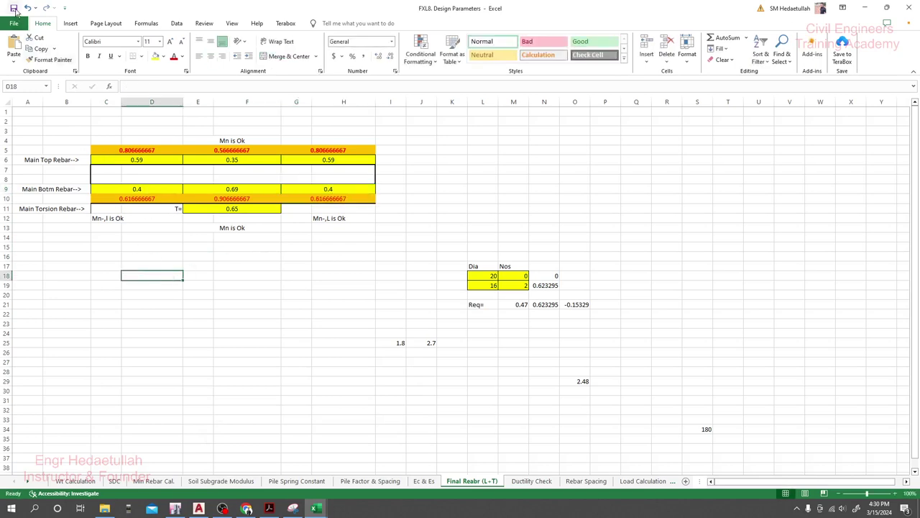
{"action": "left_click", "coordinate": [302, 294]}
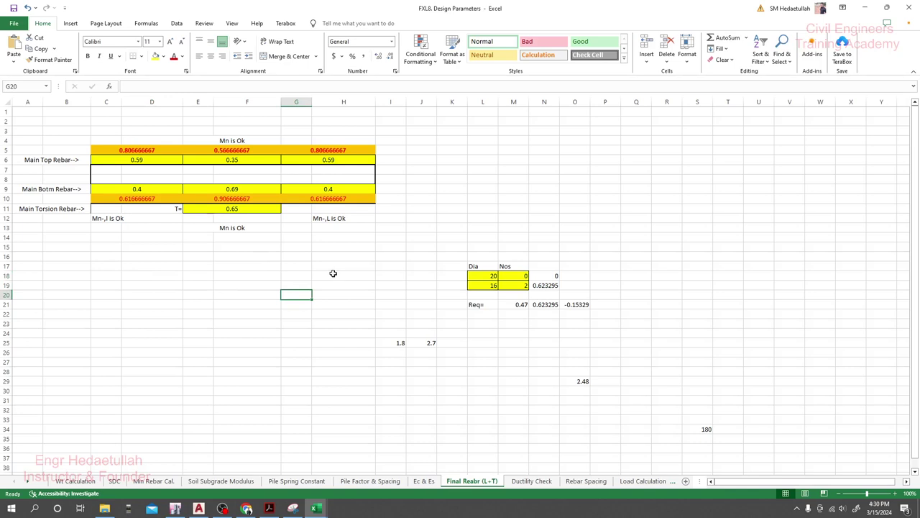
Step: Set the required steel area in the bar diameter and number check to 0.6166
{"action": "left_click", "coordinate": [234, 150]}
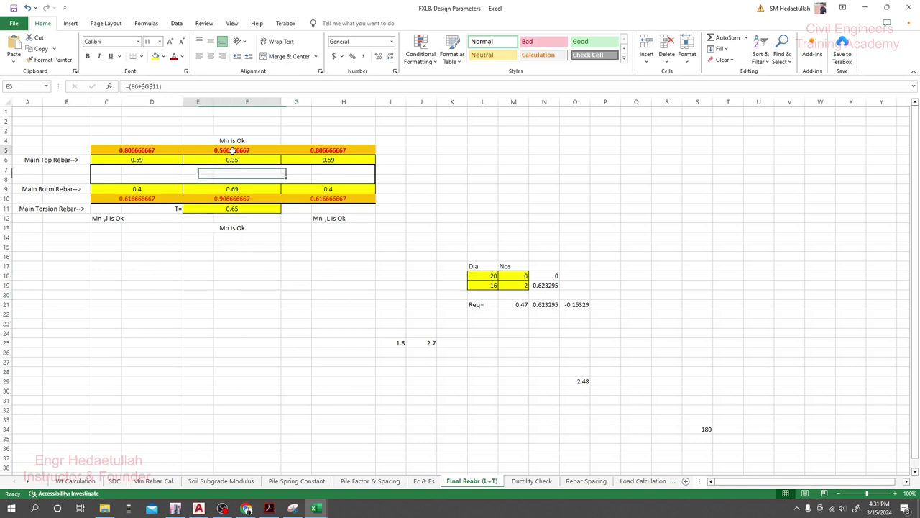
{"action": "left_click", "coordinate": [253, 319]}
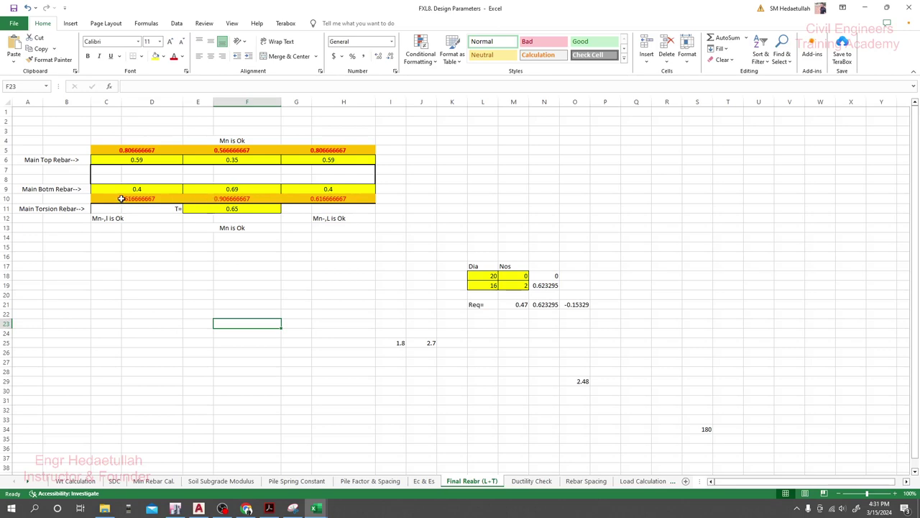
{"action": "left_click", "coordinate": [522, 304]}
{"action": "type", "text": "0.6155"}
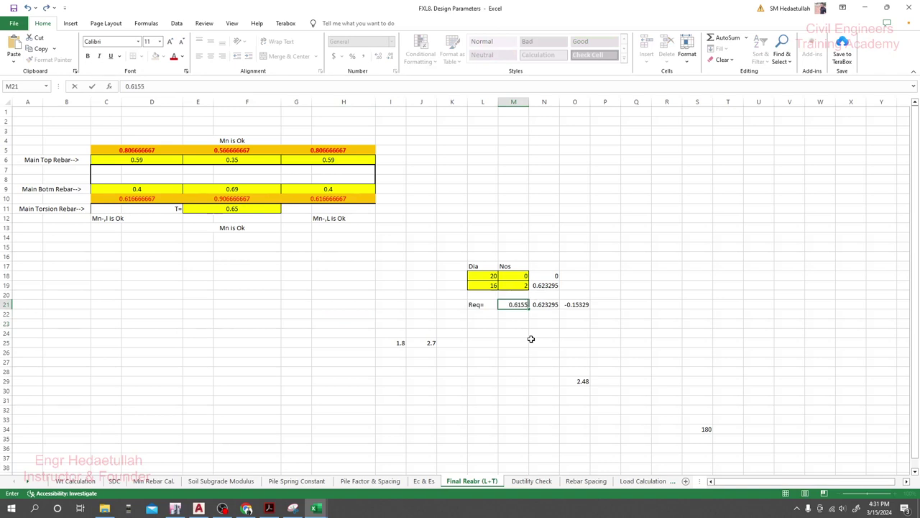
{"action": "key", "text": "BackSpace"}
{"action": "key", "text": "BackSpace"}
{"action": "type", "text": "66"}
{"action": "key", "text": "Return"}
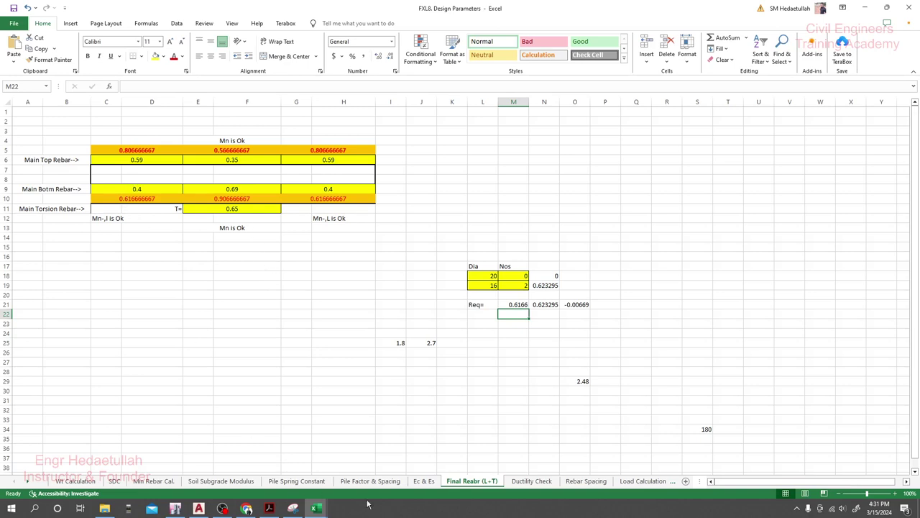
Step: Set the beam depth h to 18 in on the Min Rebar Cal. sheet
{"action": "left_click", "coordinate": [313, 509]}
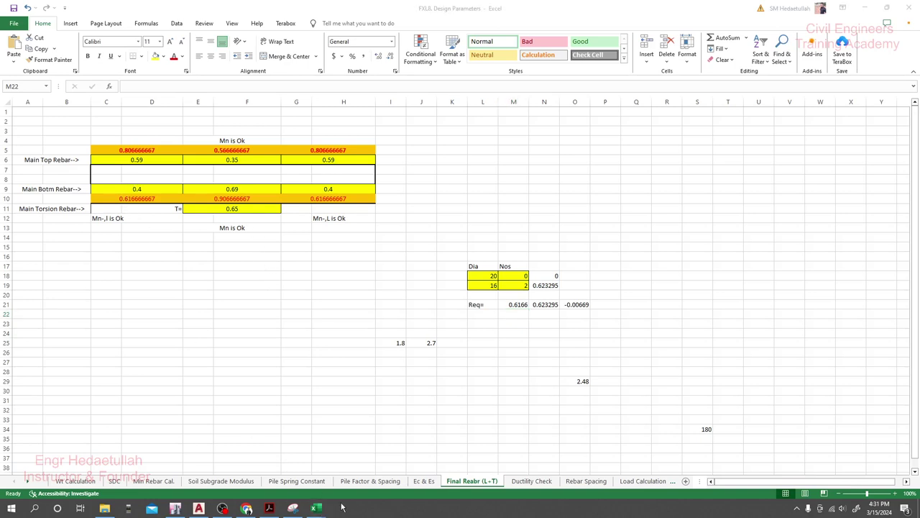
{"action": "left_click", "coordinate": [150, 482]}
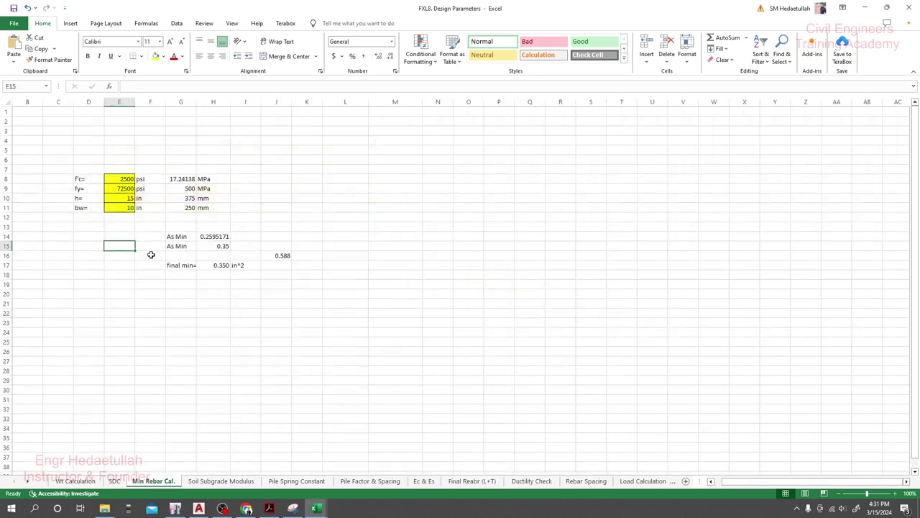
{"action": "left_click", "coordinate": [124, 199]}
{"action": "type", "text": "1"}
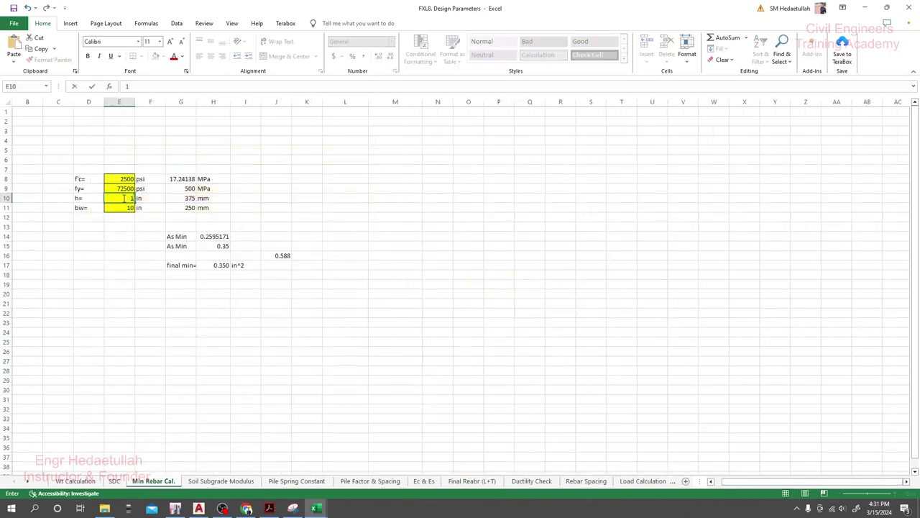
{"action": "key", "text": "Return"}
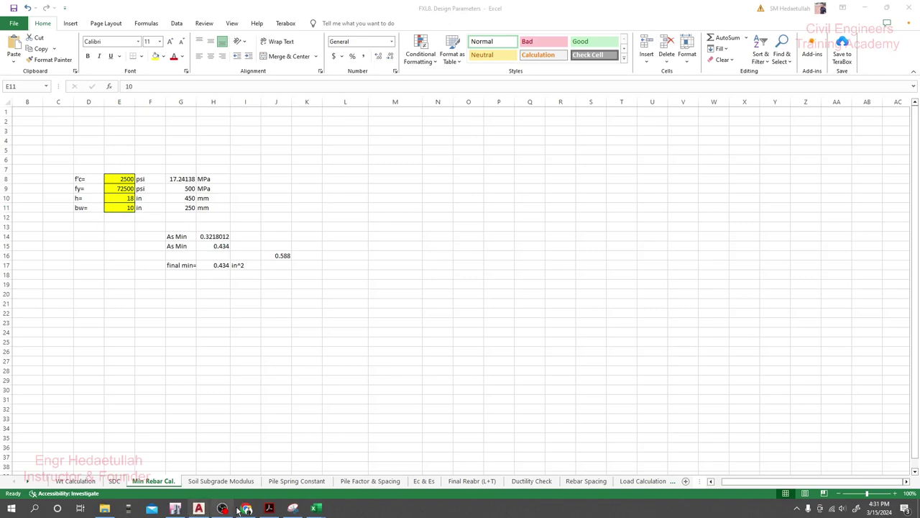
Step: Set the main bottom rebar at both beam ends to 0.434 on the Final Reabr (L+T) sheet
{"action": "left_click", "coordinate": [465, 487]}
{"action": "left_click", "coordinate": [143, 188]}
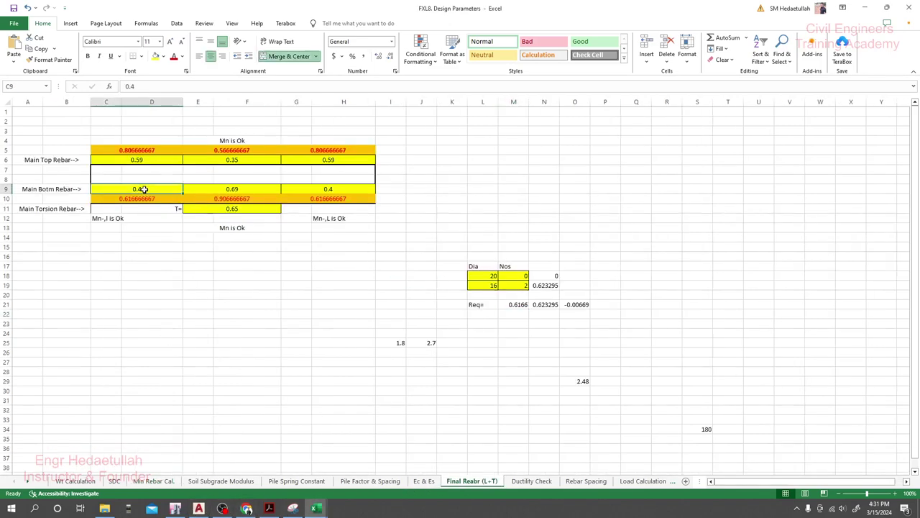
{"action": "type", "text": "0.434"}
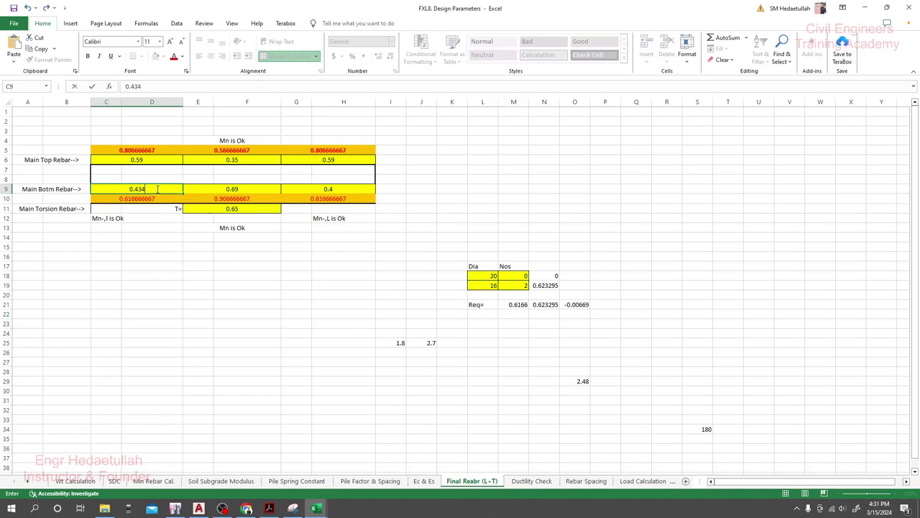
{"action": "left_click", "coordinate": [330, 190]}
{"action": "type", "text": "0.43"}
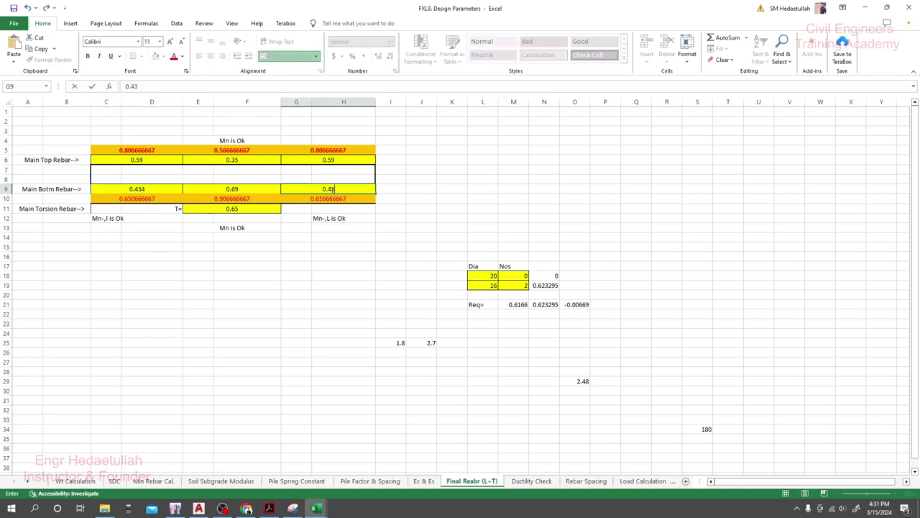
{"action": "key", "text": "Return"}
{"action": "left_click", "coordinate": [316, 321]}
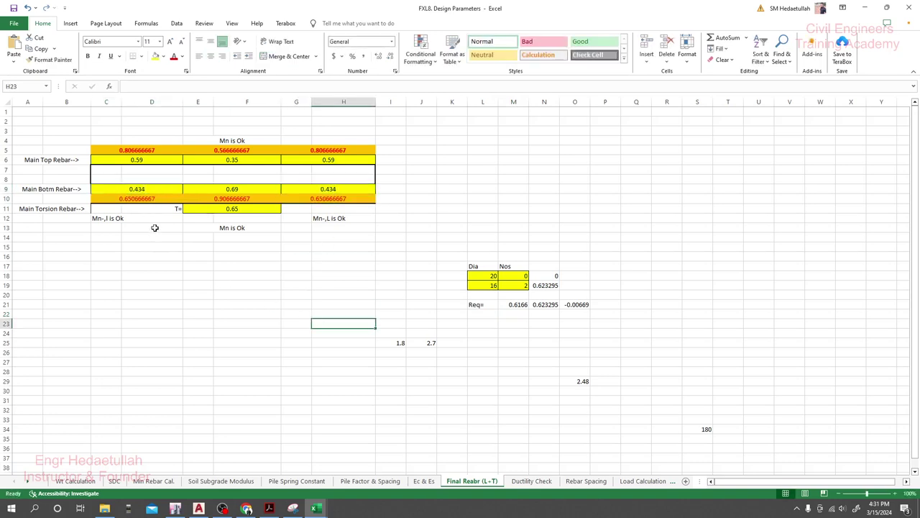
{"action": "left_click", "coordinate": [177, 263]}
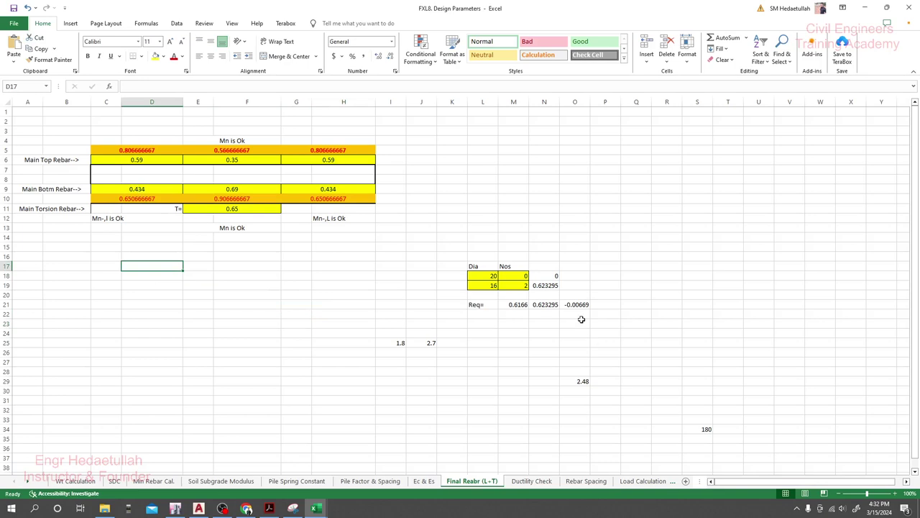
Step: Set the required steel area in the bar diameter and number check to 0.43
{"action": "left_click", "coordinate": [509, 305]}
{"action": "type", "text": "0."}
{"action": "key", "text": "Return"}
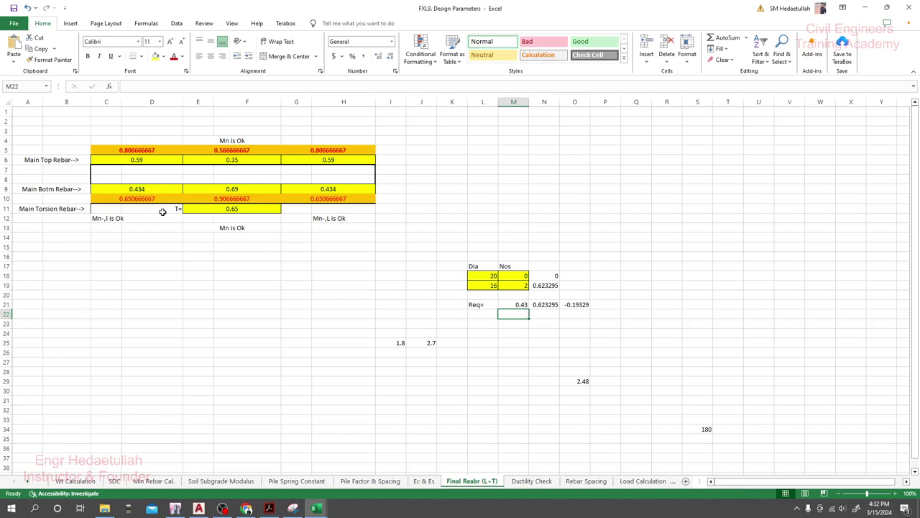
{"action": "left_click", "coordinate": [286, 280]}
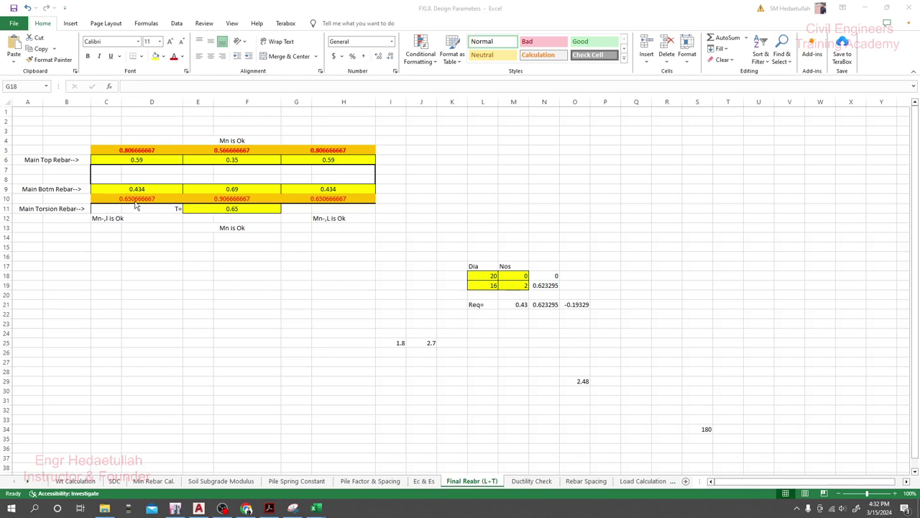
Step: Set the required steel area in the bar diameter and number check to 0.65
{"action": "key", "text": "alt+Tab"}
{"action": "left_click", "coordinate": [519, 304]}
{"action": "type", "text": "0.65"}
{"action": "key", "text": "Return"}
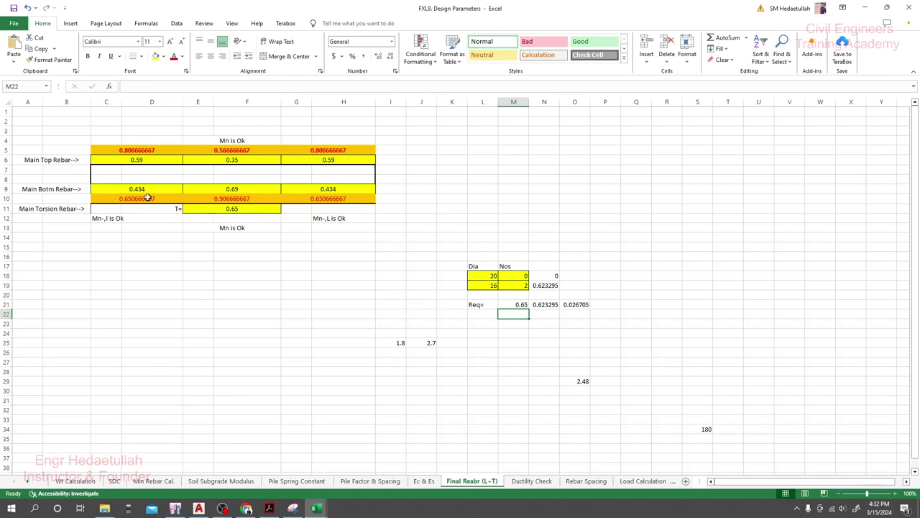
{"action": "left_click", "coordinate": [483, 168]}
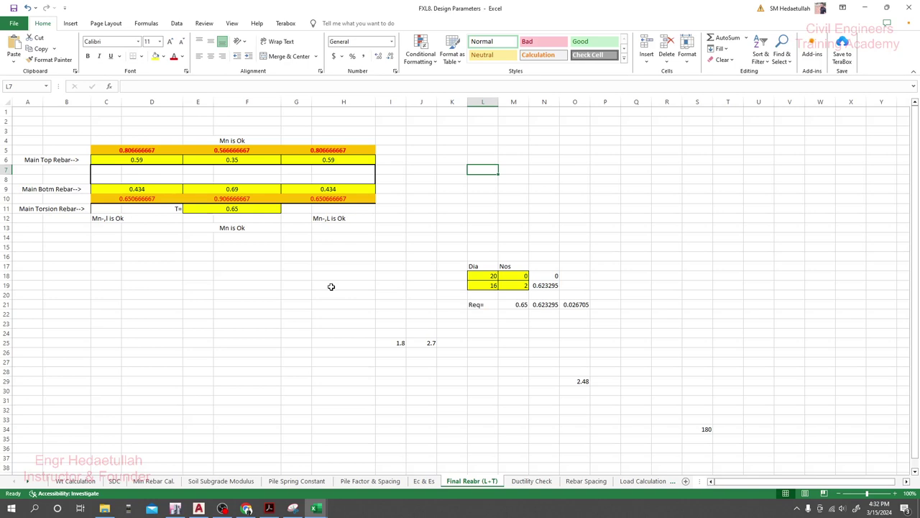
Step: Review the torsion rebar and the combined top and bottom rebar areas at the beam's ends and midspan
{"action": "left_click", "coordinate": [136, 197]}
{"action": "left_click", "coordinate": [338, 256]}
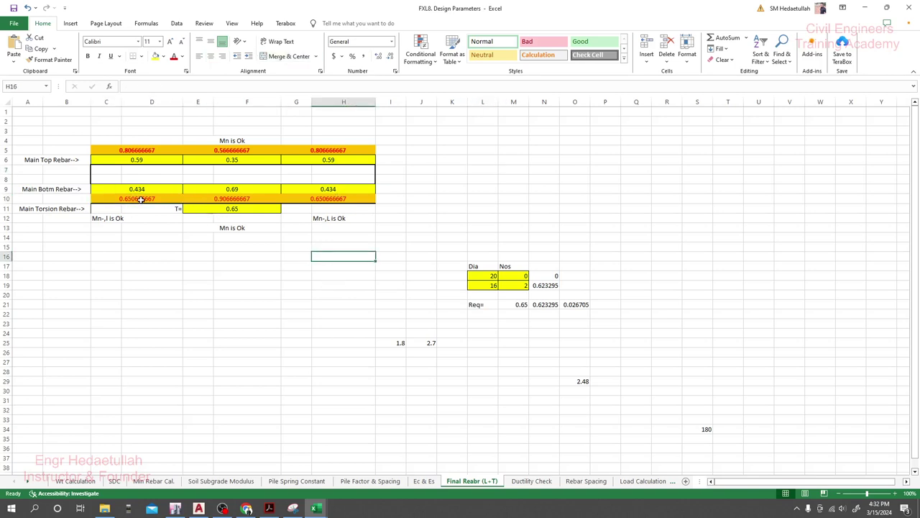
{"action": "left_click", "coordinate": [225, 209]}
{"action": "left_click", "coordinate": [284, 267]}
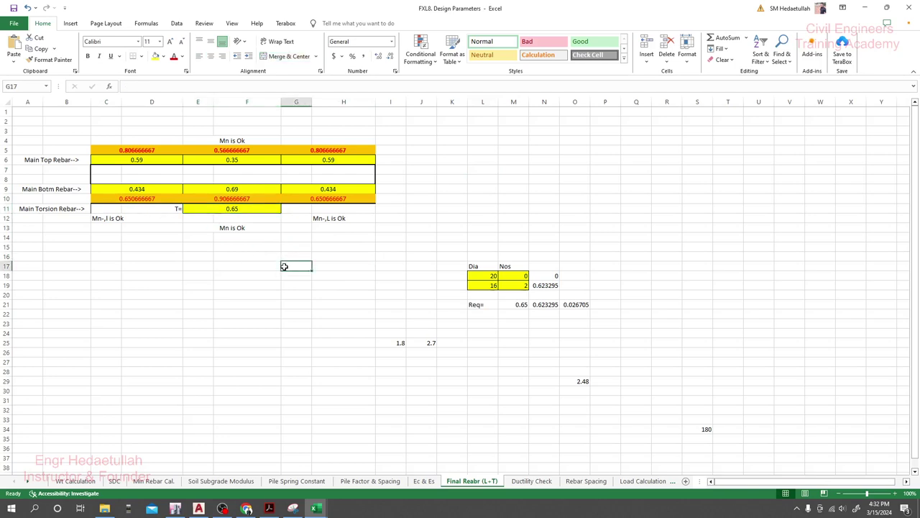
{"action": "left_click", "coordinate": [245, 322]}
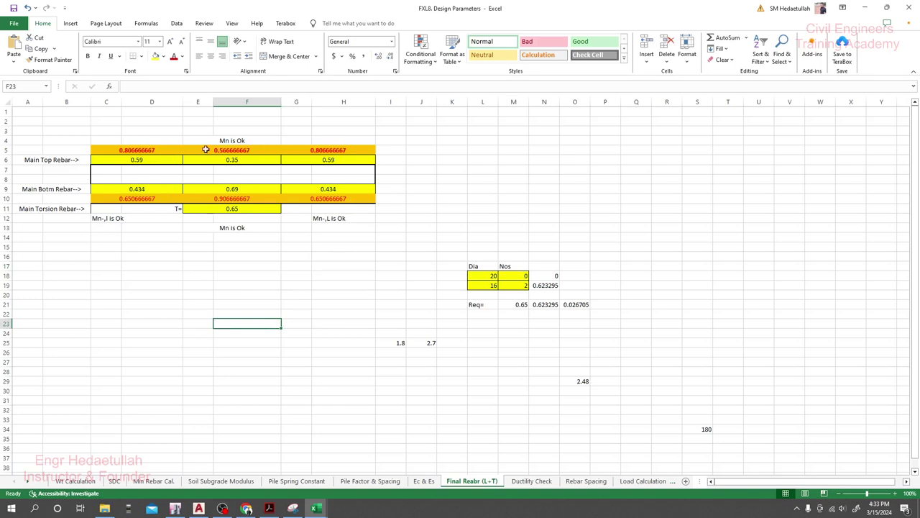
{"action": "left_click", "coordinate": [228, 151]}
{"action": "left_click", "coordinate": [247, 285]}
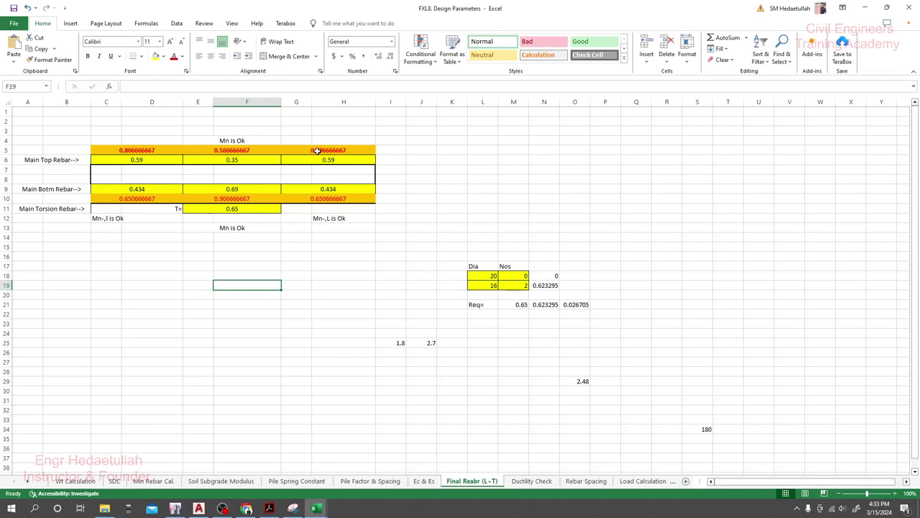
{"action": "left_click", "coordinate": [142, 151]}
{"action": "left_click", "coordinate": [310, 149]}
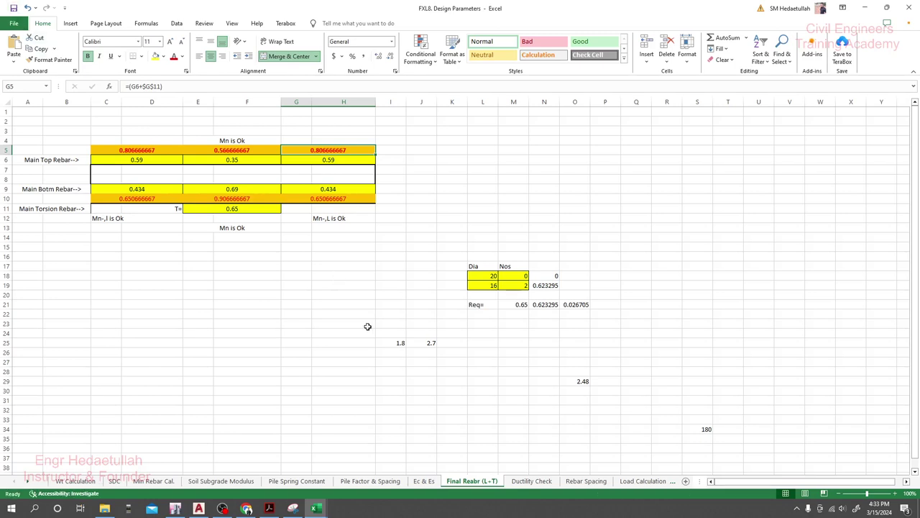
Step: Set the beam depth to 18 in in the E1 Shear Reinforcement Calculation workbook and return to the FXL8. Design Parameters workbook
{"action": "mouse_move", "coordinate": [321, 510]}
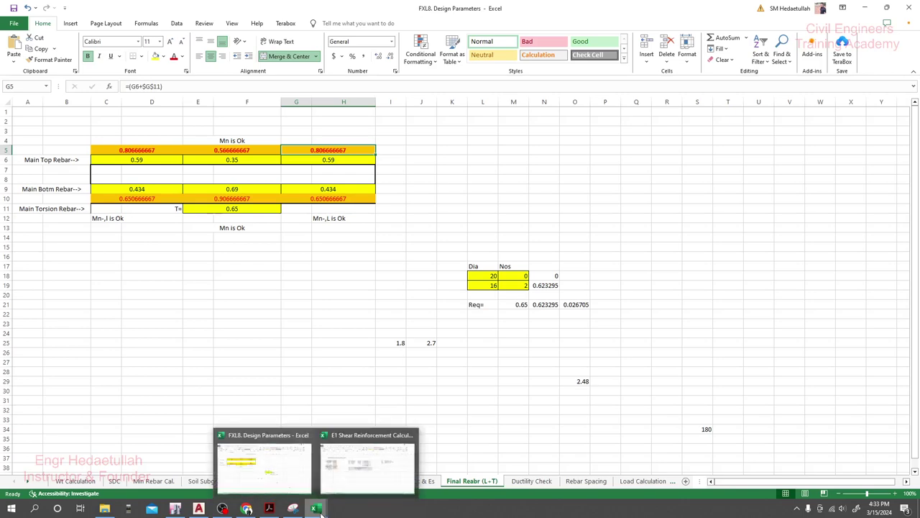
{"action": "left_click", "coordinate": [366, 466]}
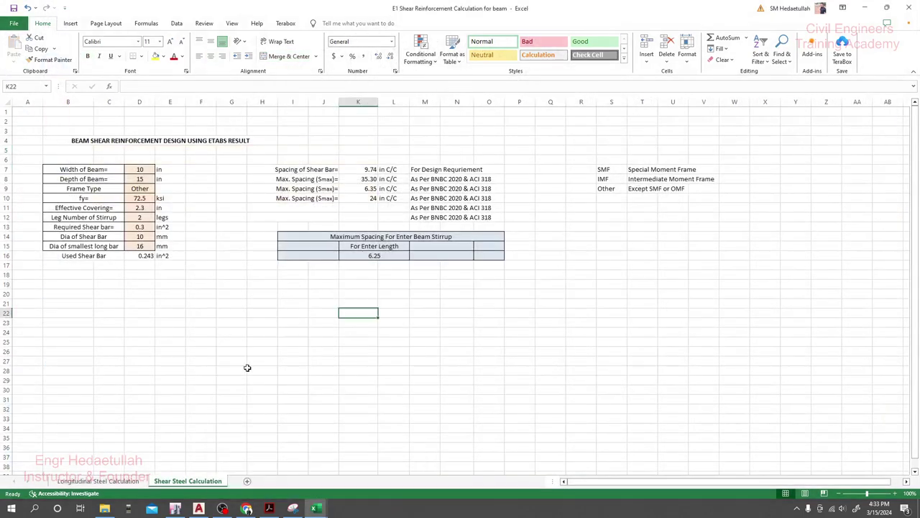
{"action": "left_click", "coordinate": [140, 180]}
{"action": "type", "text": "18"}
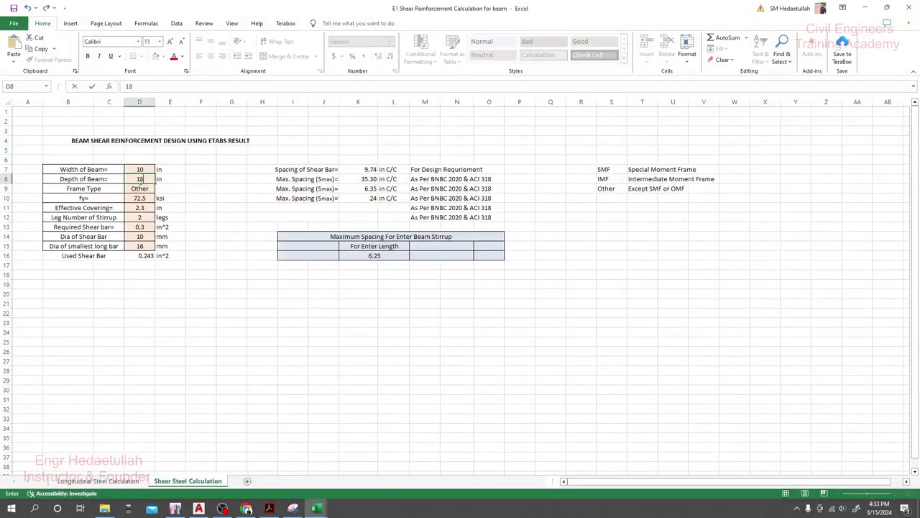
{"action": "key", "text": "Return"}
{"action": "left_click", "coordinate": [241, 325]}
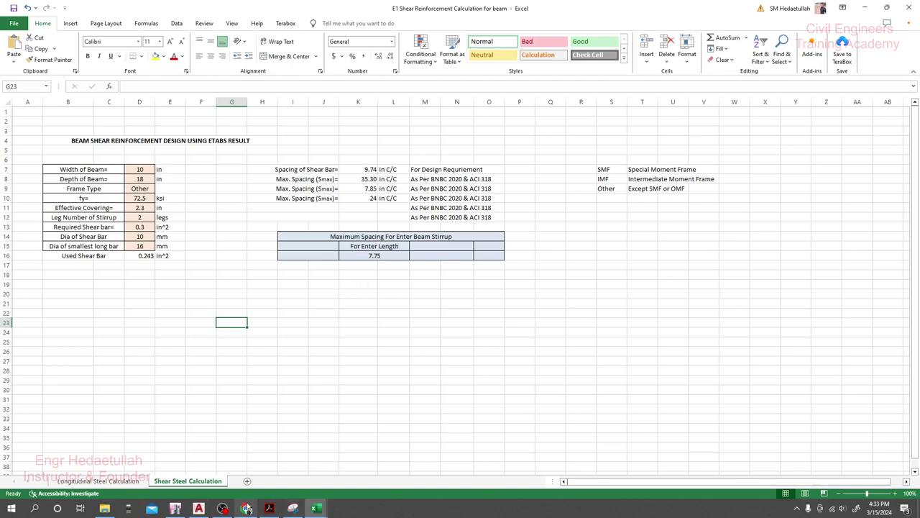
{"action": "mouse_move", "coordinate": [314, 509]}
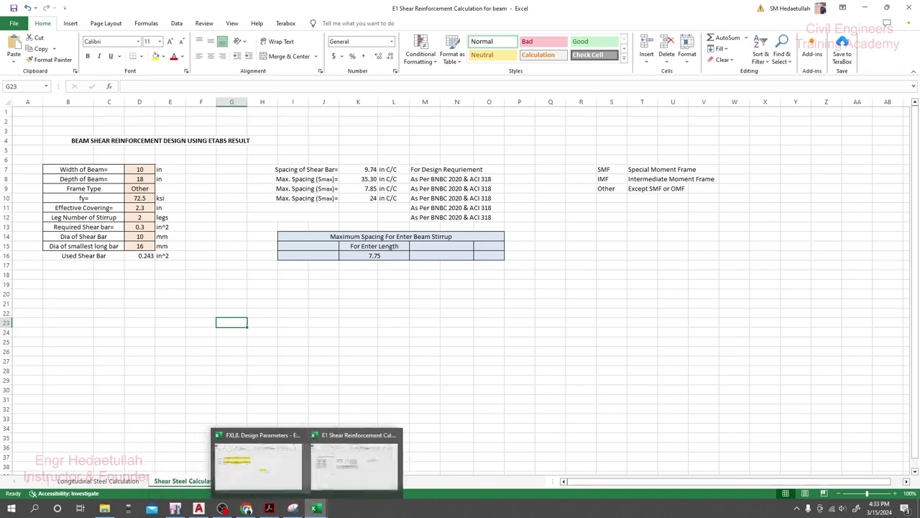
{"action": "left_click", "coordinate": [258, 487]}
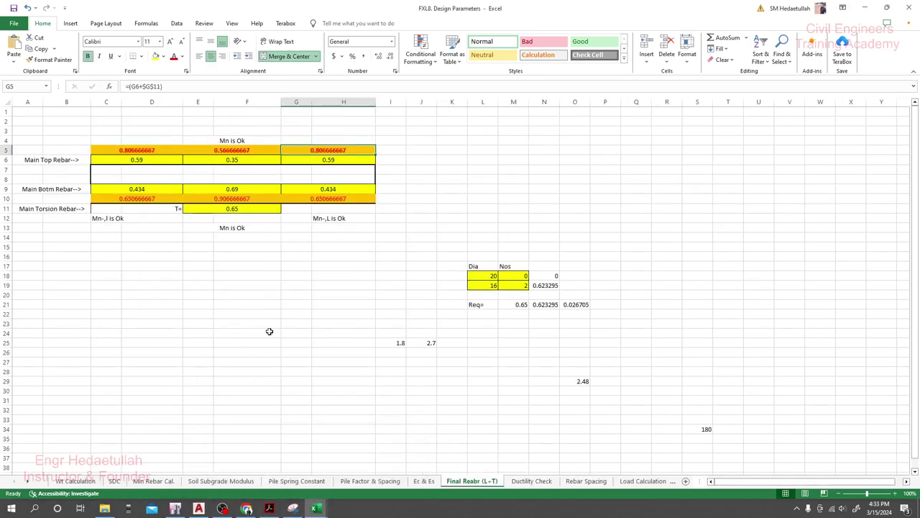